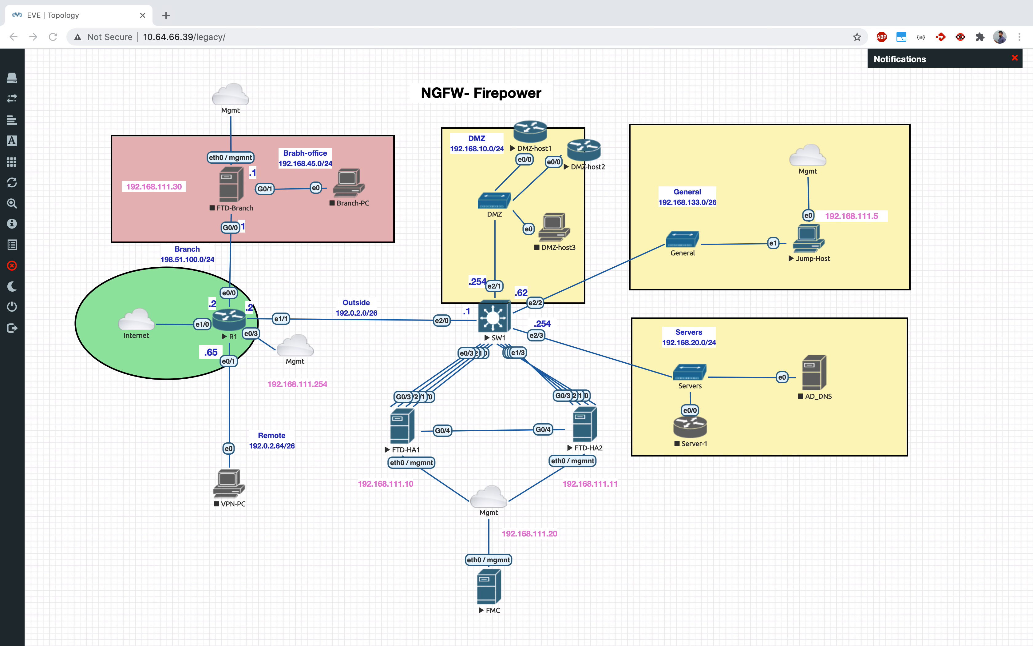
Step: Switch to the Firepower remote desktop, dismiss the Security Intelligence notice, and go to Devices > NAT
click(699, 592)
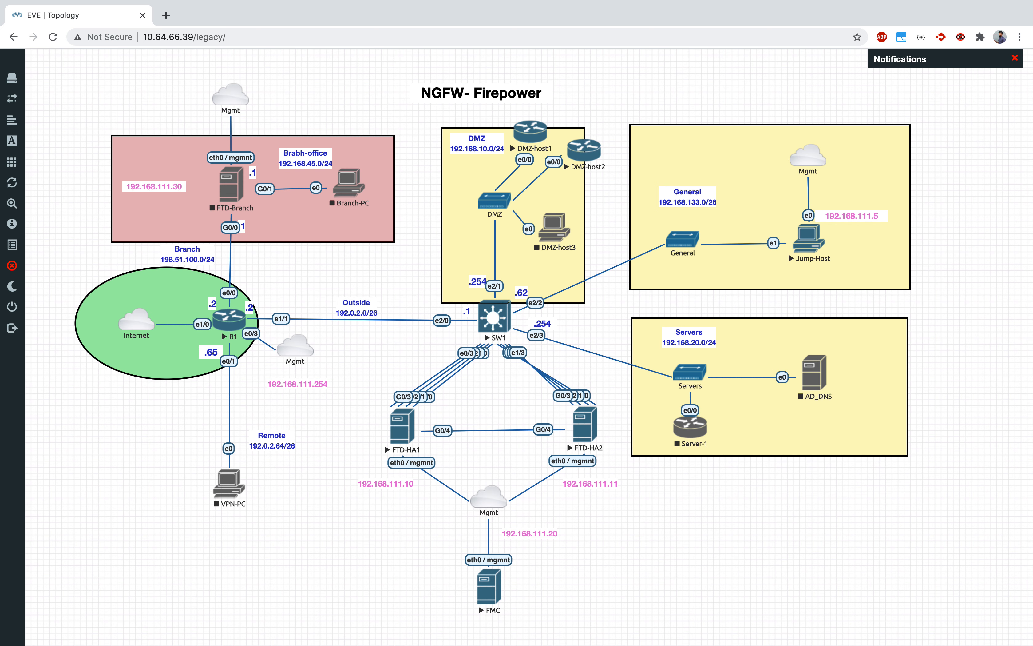
click(717, 556)
key(ctrl+Up)
click(585, 38)
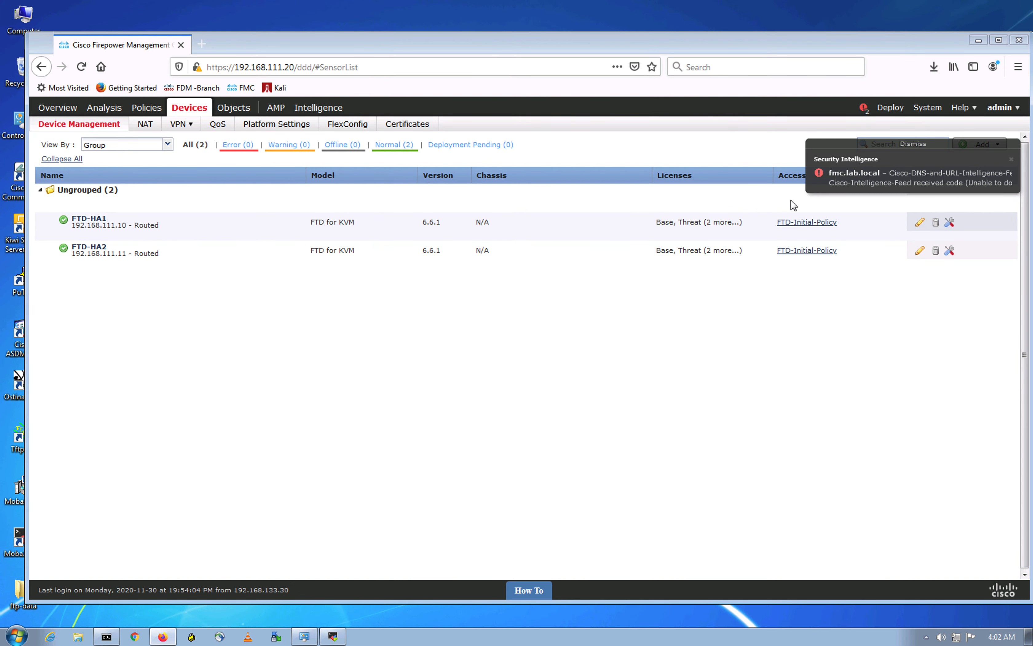
click(923, 145)
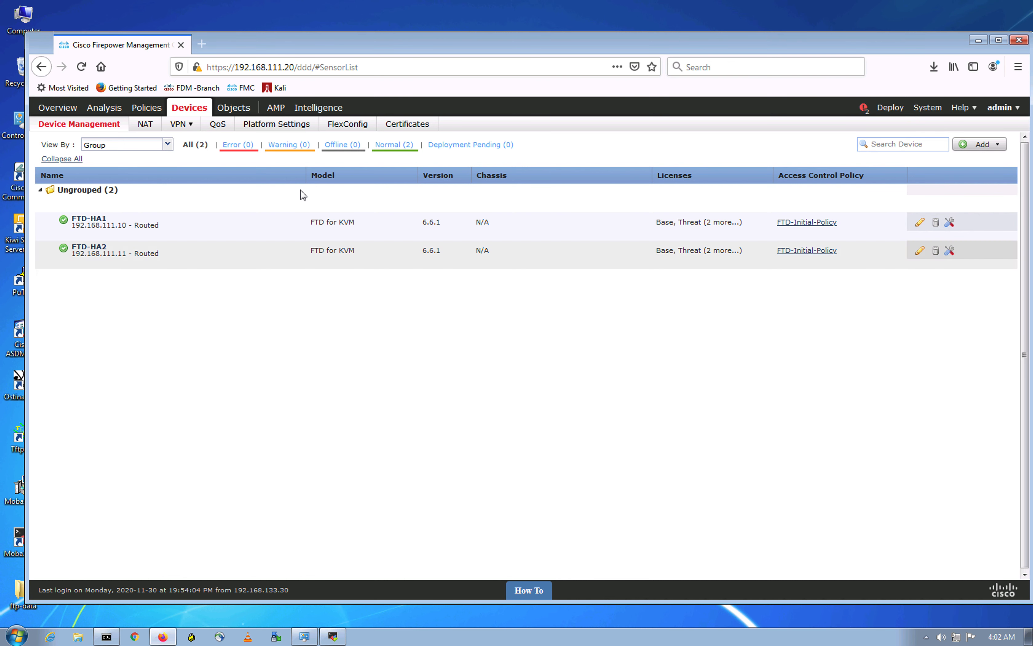
click(147, 125)
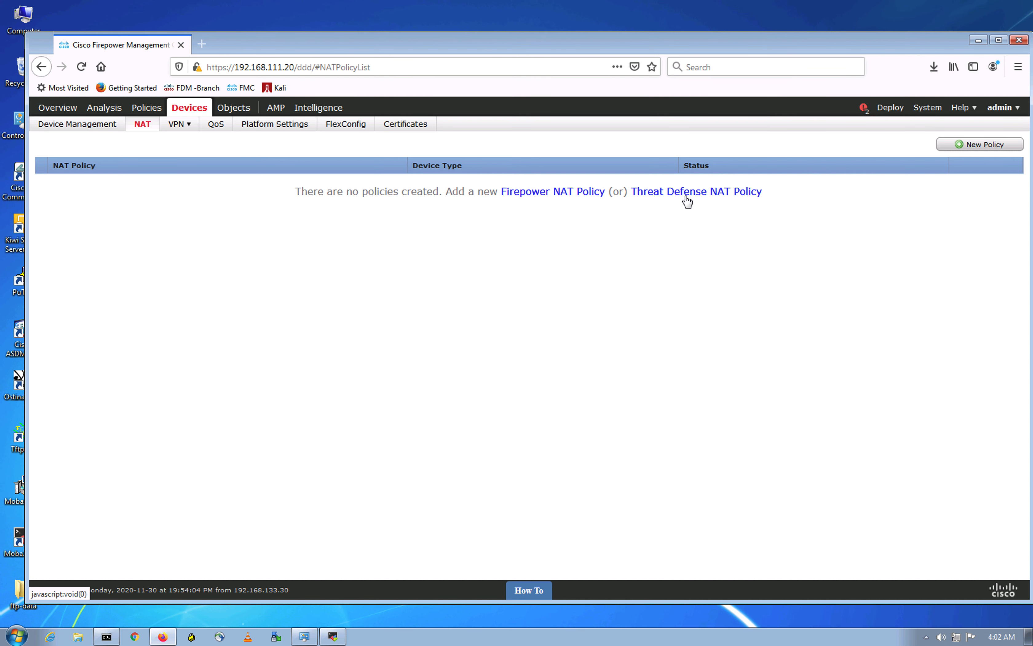
Step: Create a Threat Defense NAT policy named FTD-NAT, add FTD-HA1 as its device, and save
click(715, 250)
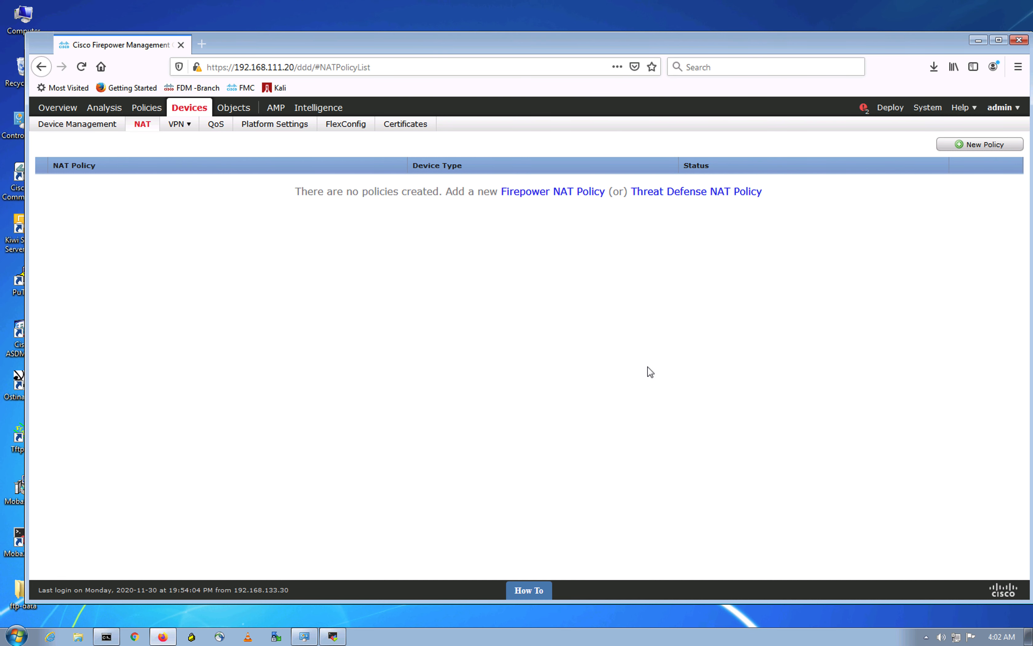
click(703, 191)
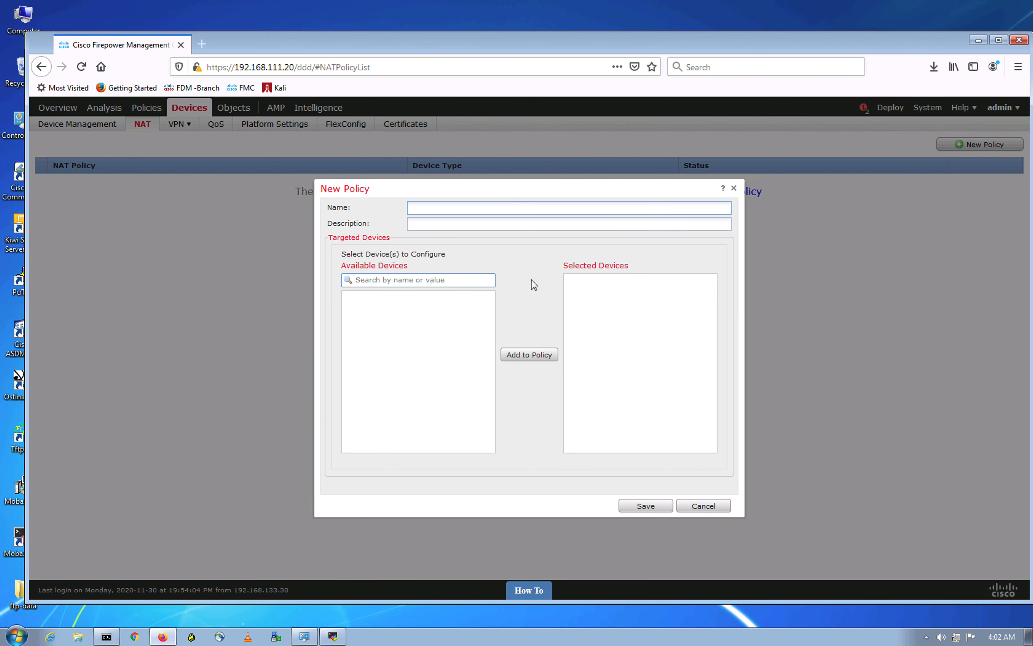
click(445, 211)
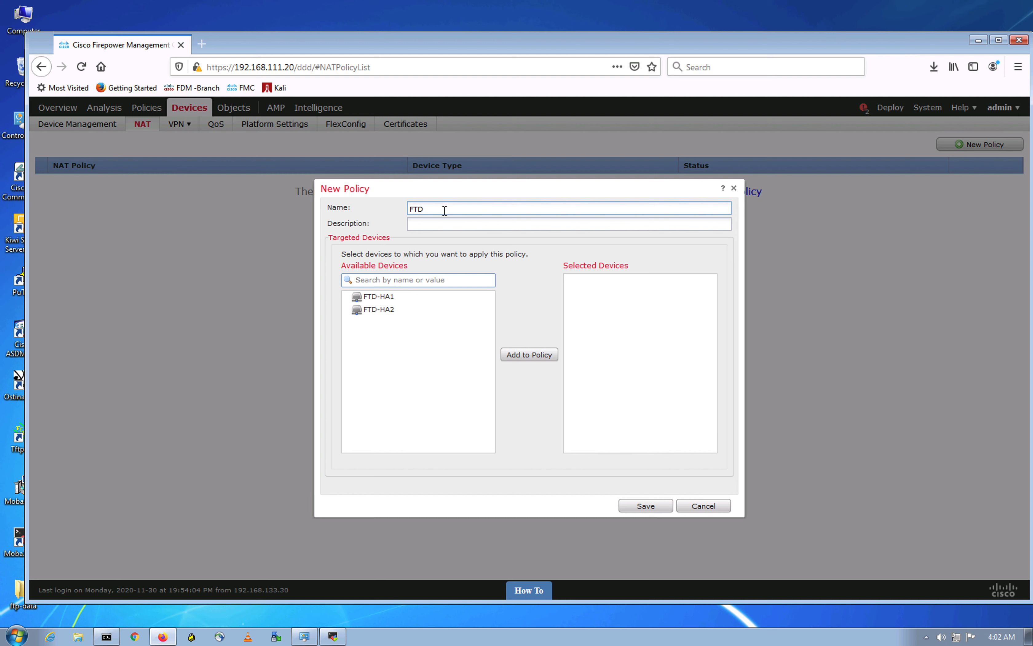
click(406, 299)
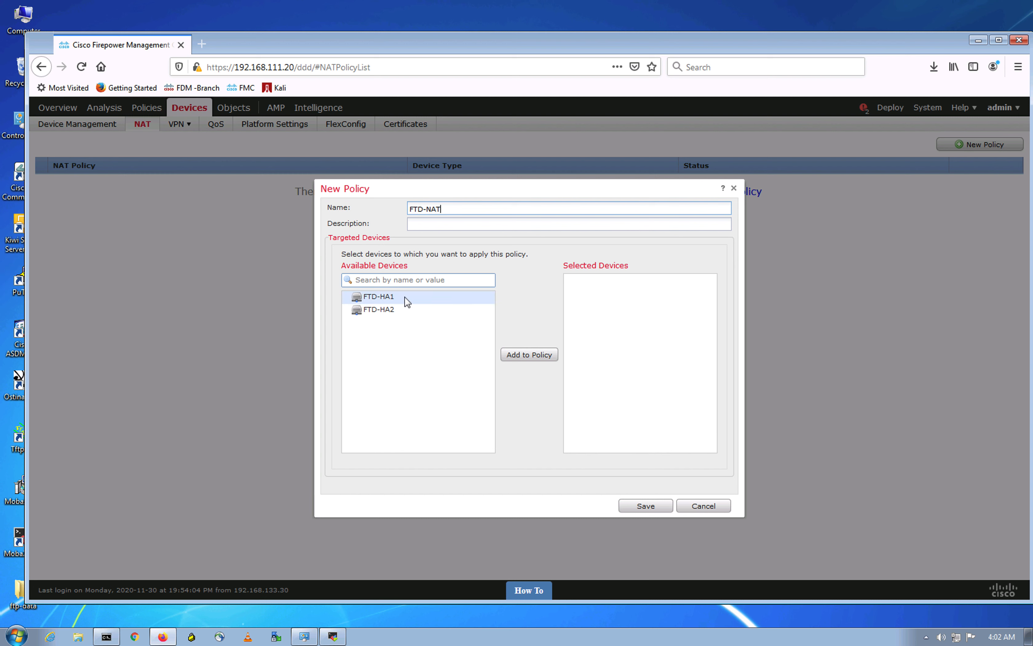
click(510, 354)
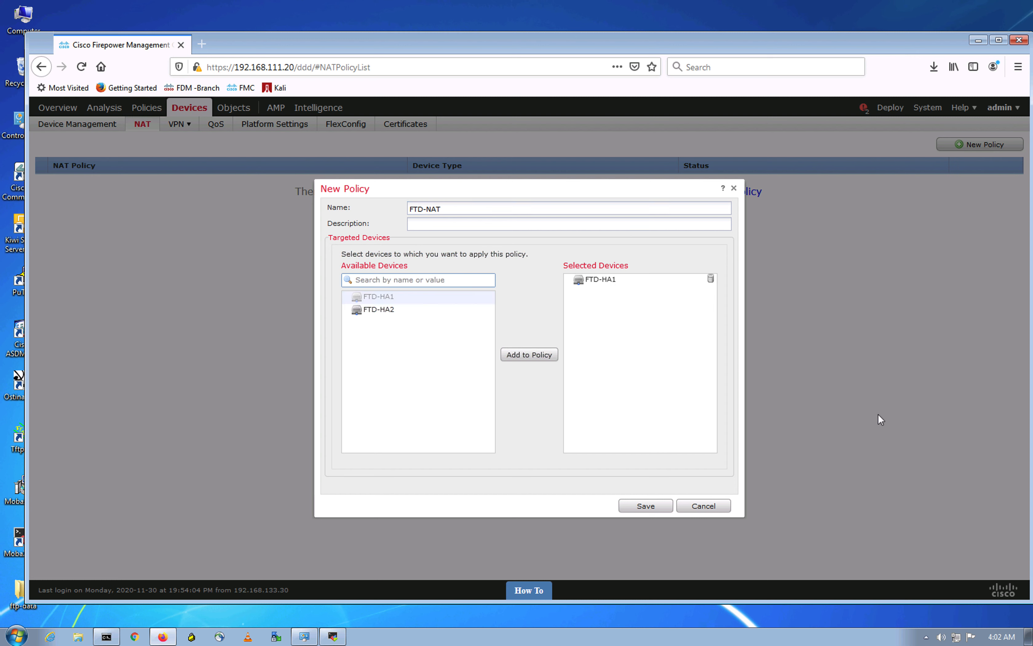
click(645, 506)
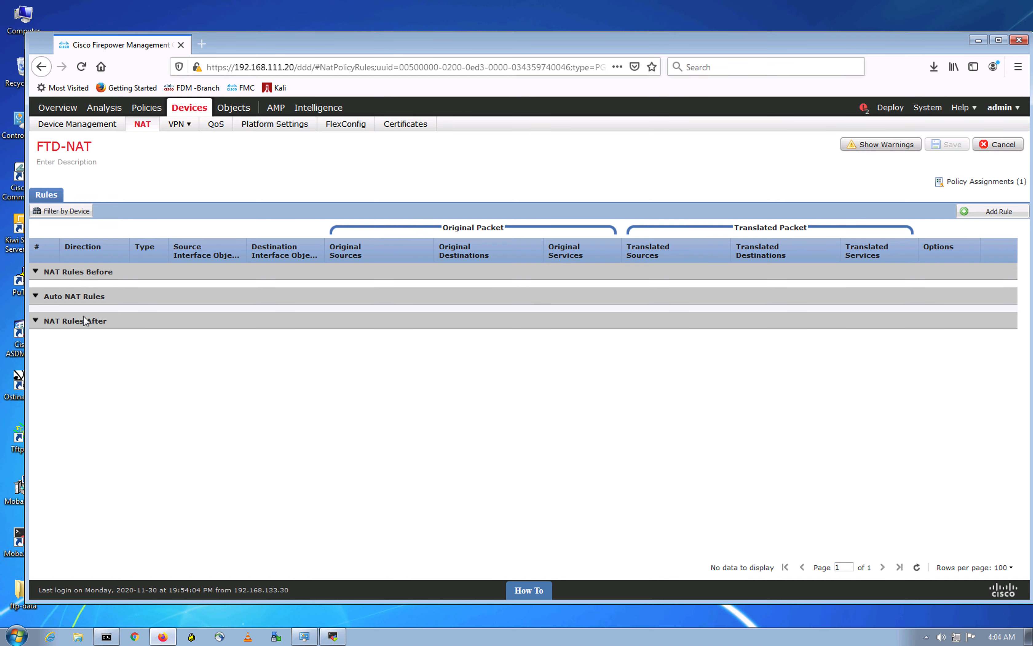
key(ctrl+Up)
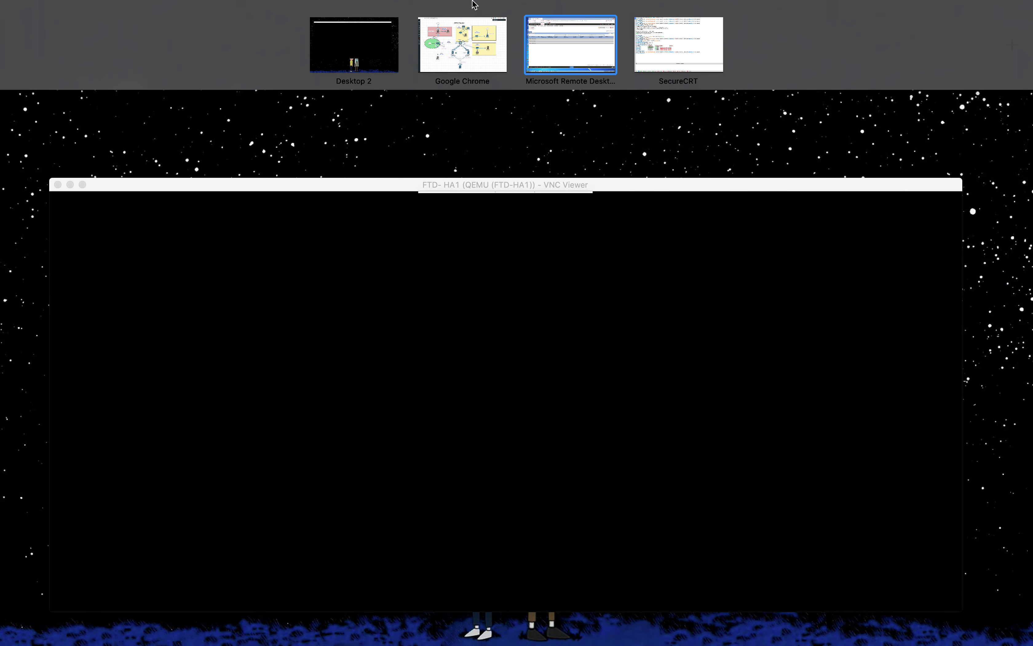
click(473, 44)
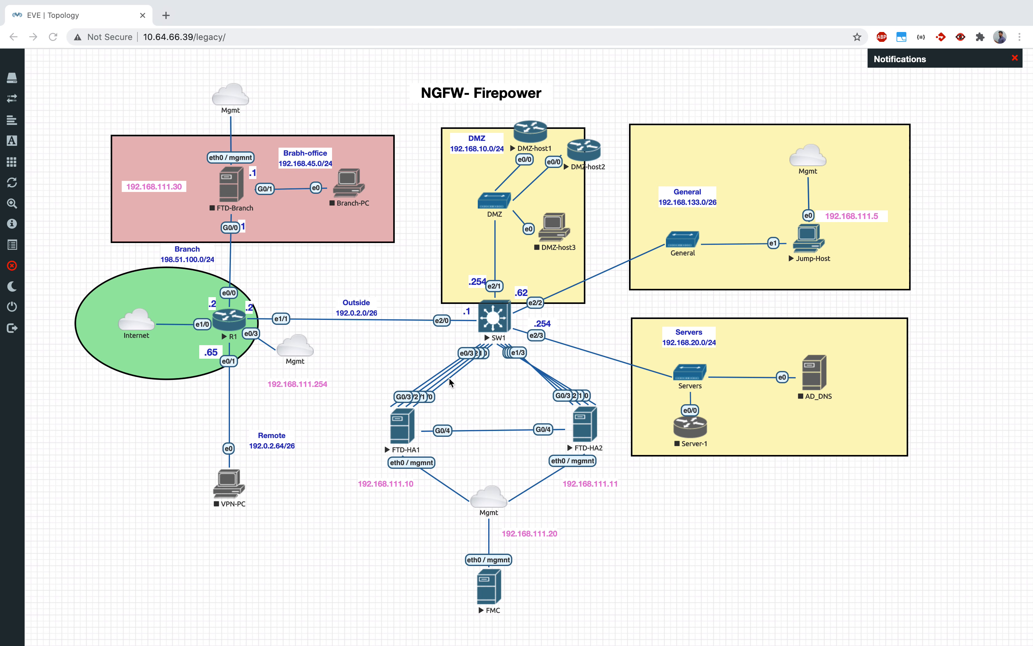
click(735, 270)
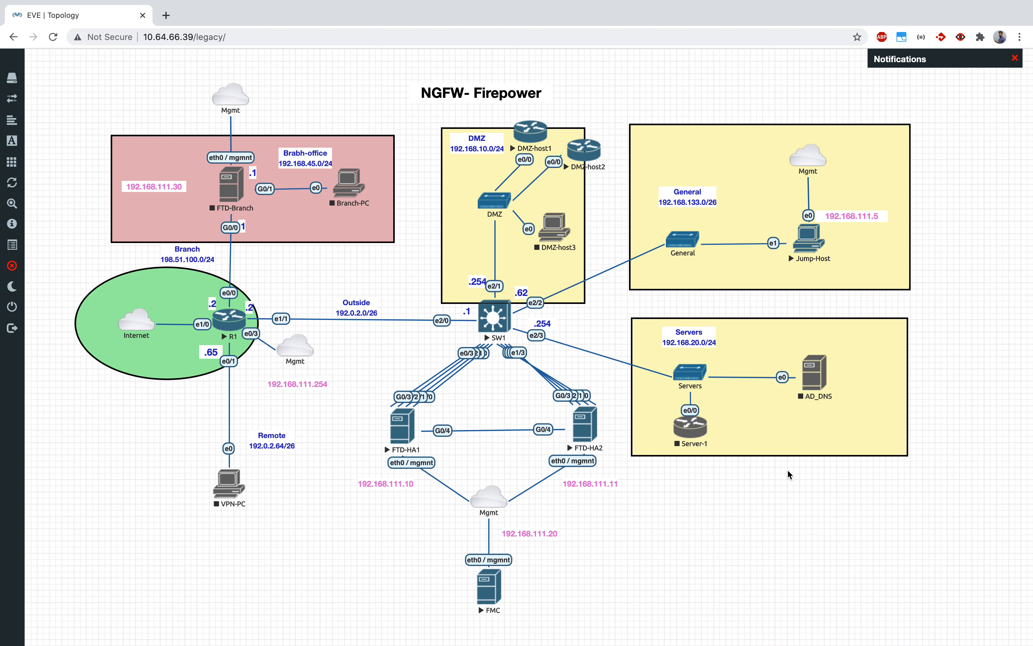
key(ctrl+Up)
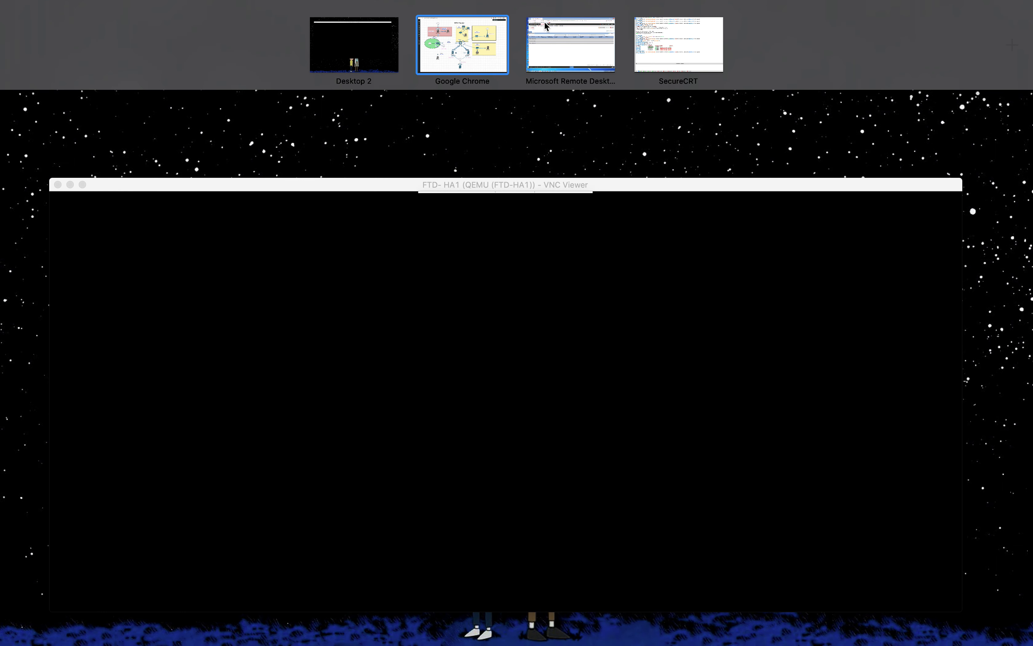
click(566, 41)
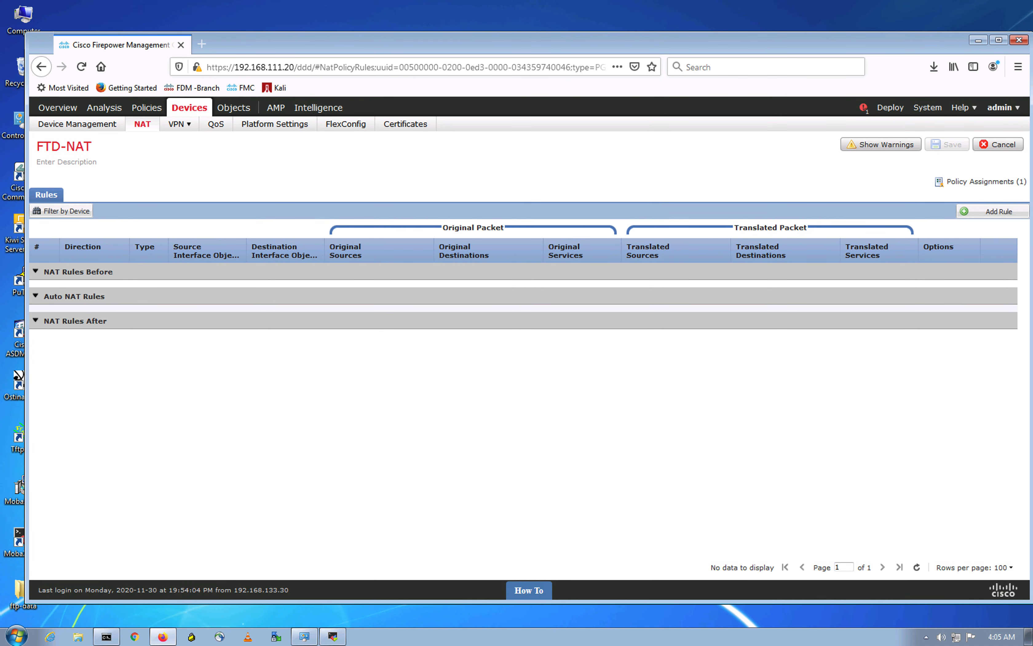
Step: Add a new rule set to Auto NAT Rule with Dynamic type, then begin choosing its original source
click(980, 212)
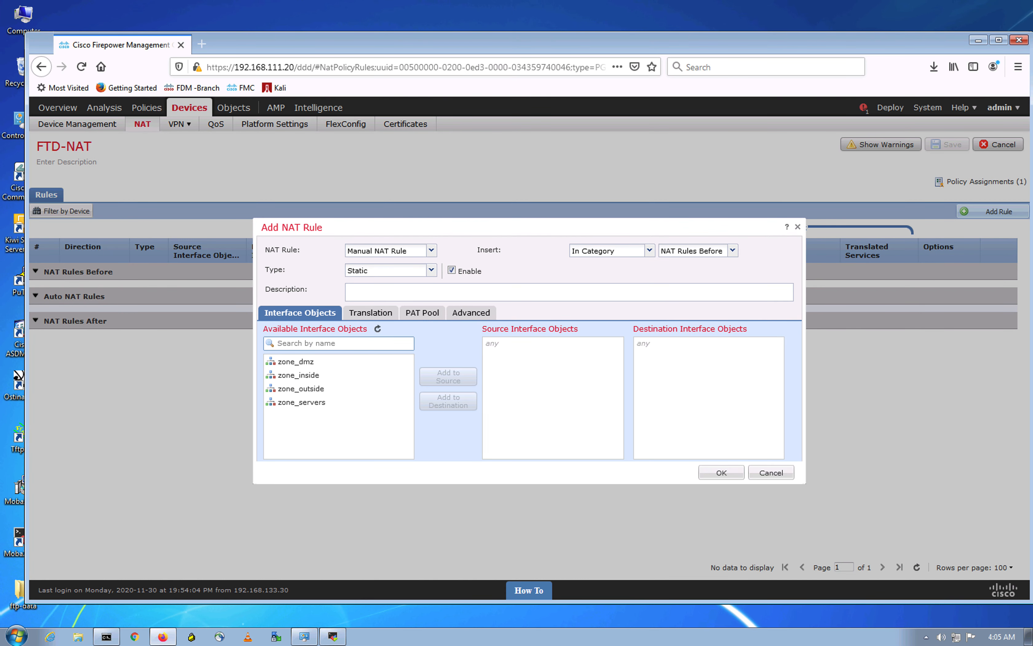
click(431, 251)
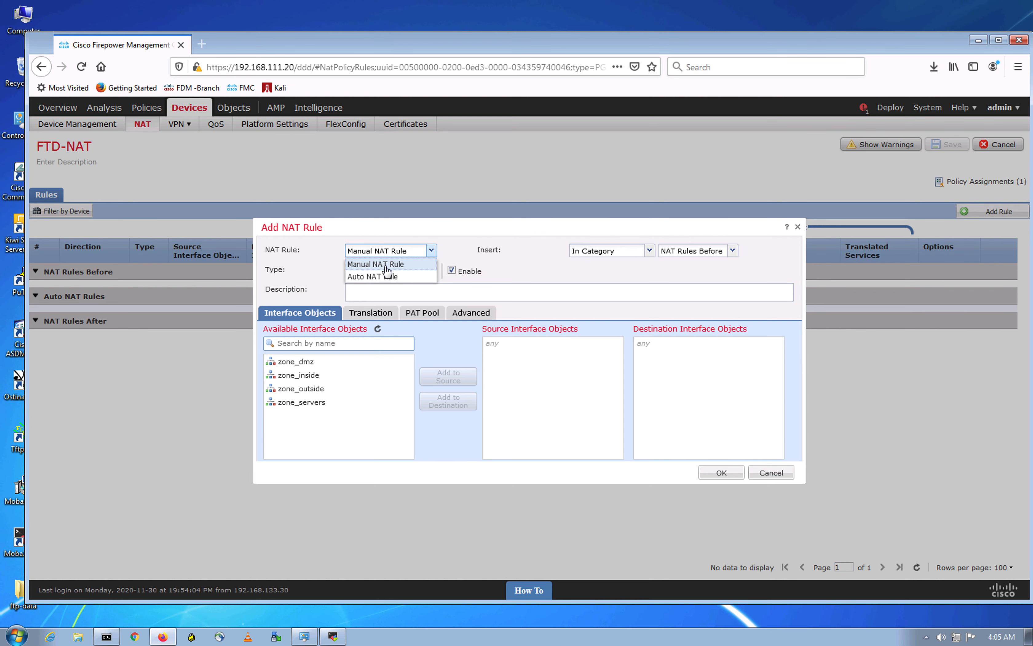
click(375, 277)
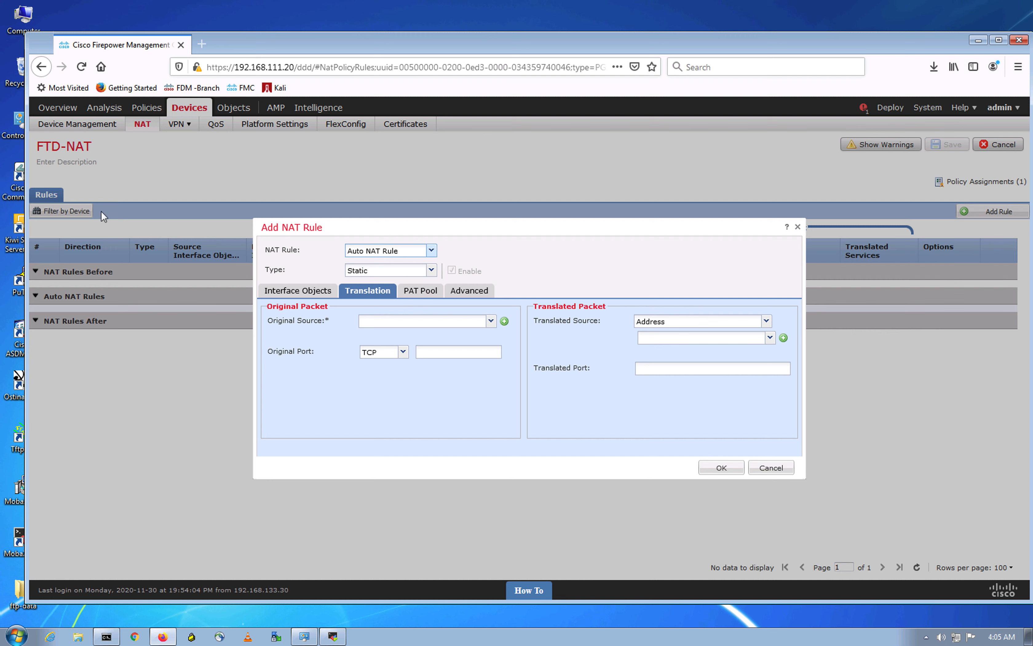
click(433, 271)
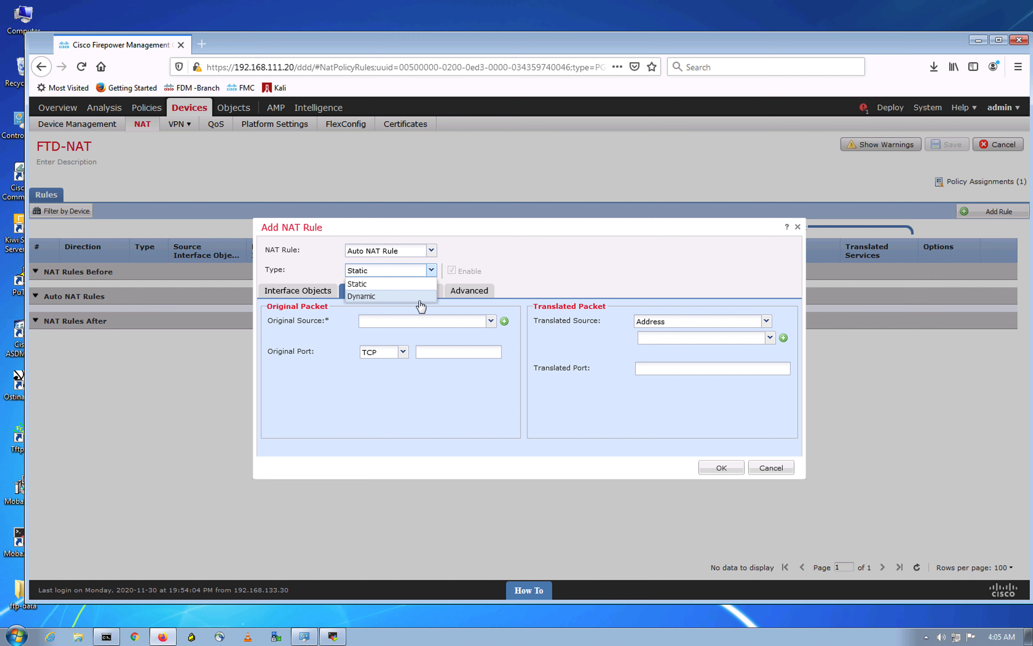
click(365, 297)
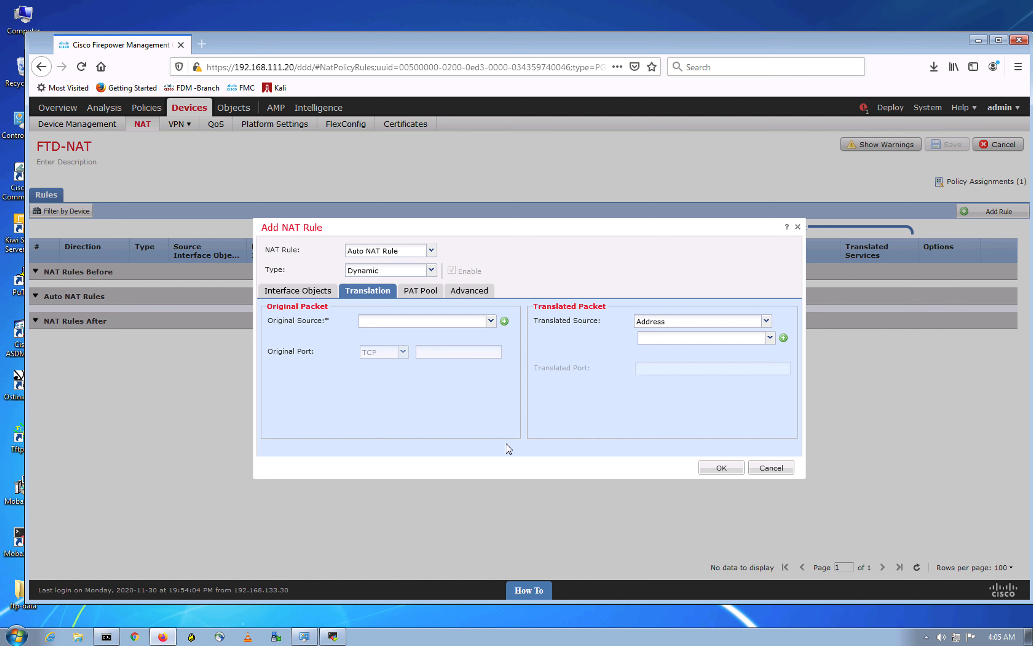
click(475, 319)
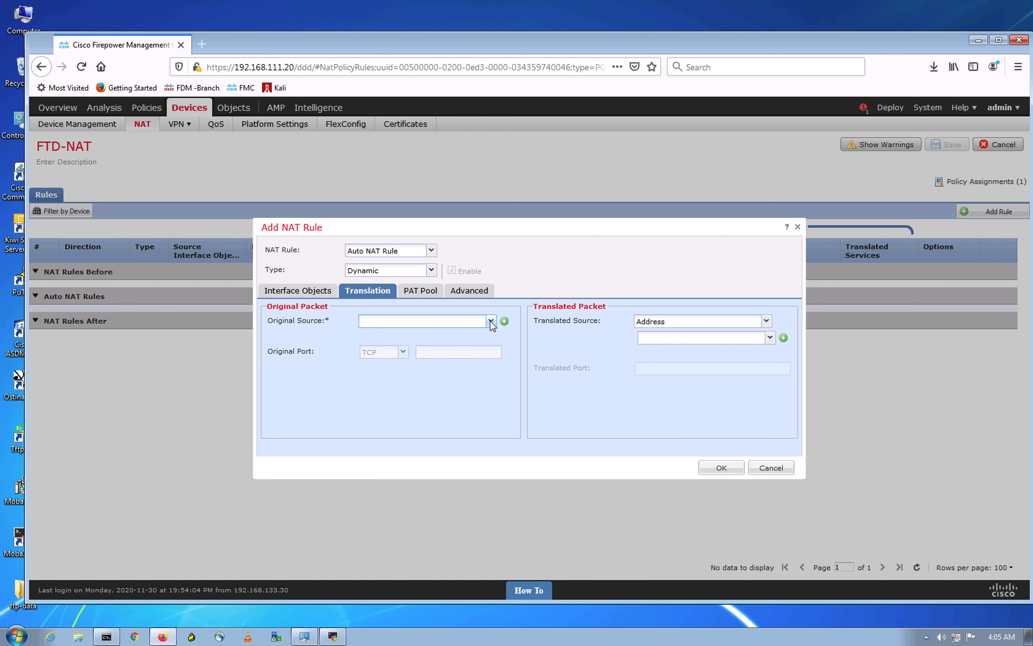
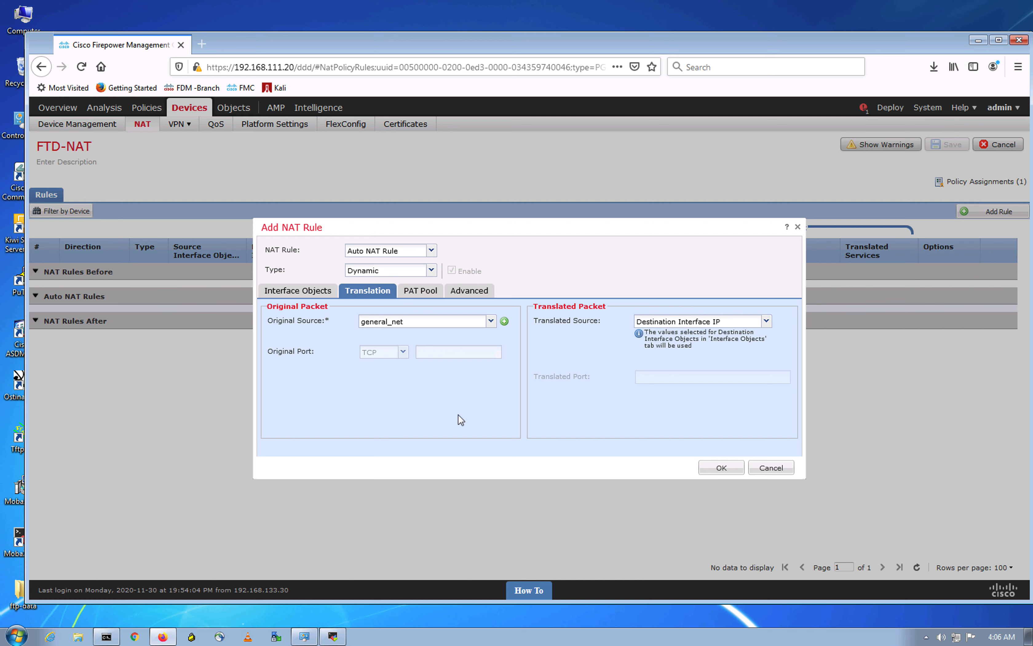
Step: Give the general_net dynamic rule source zone zone_inside and destination zone zone_outside, then add it
click(299, 289)
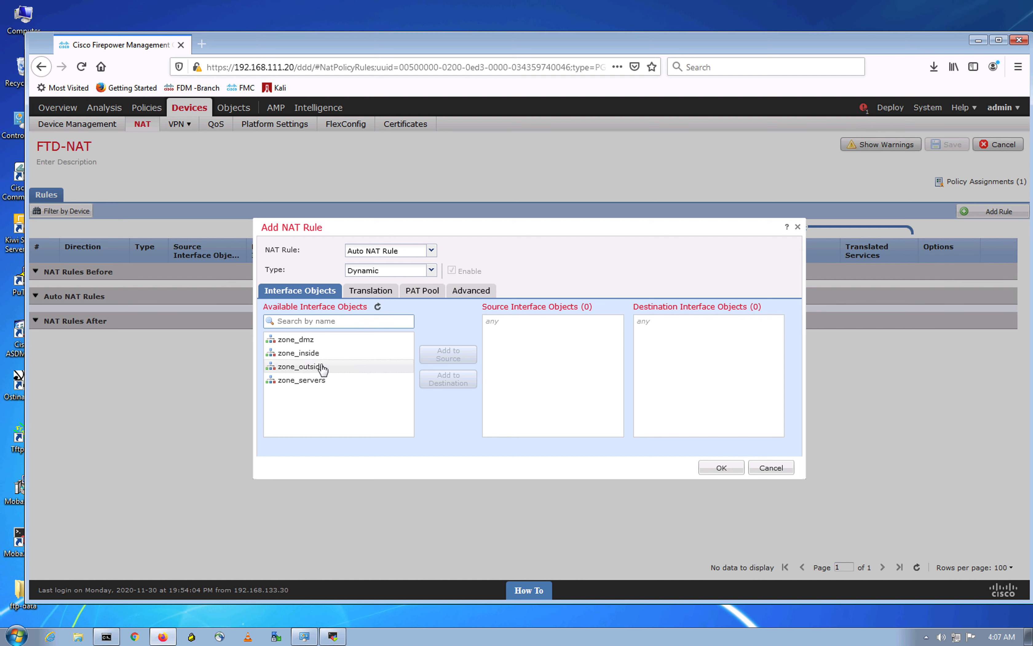
click(323, 353)
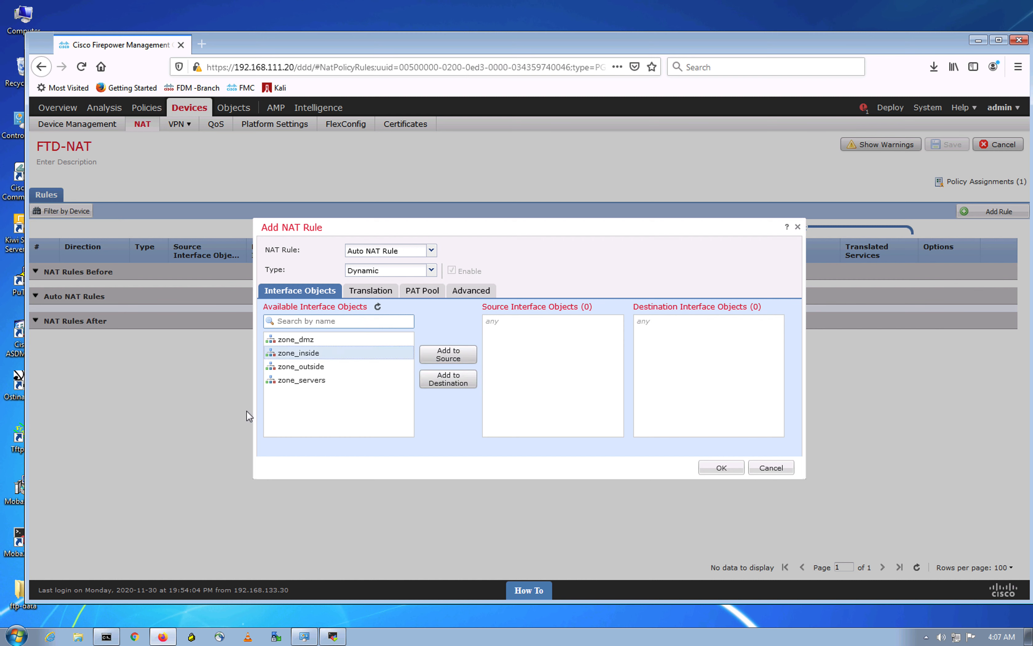
click(456, 354)
click(306, 367)
click(446, 387)
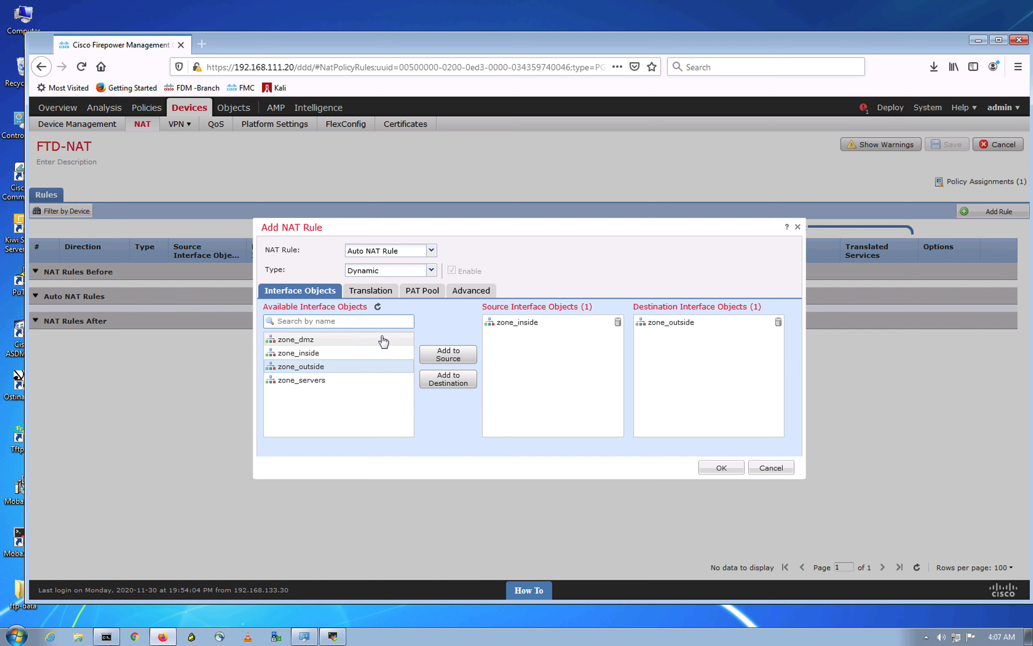
click(370, 291)
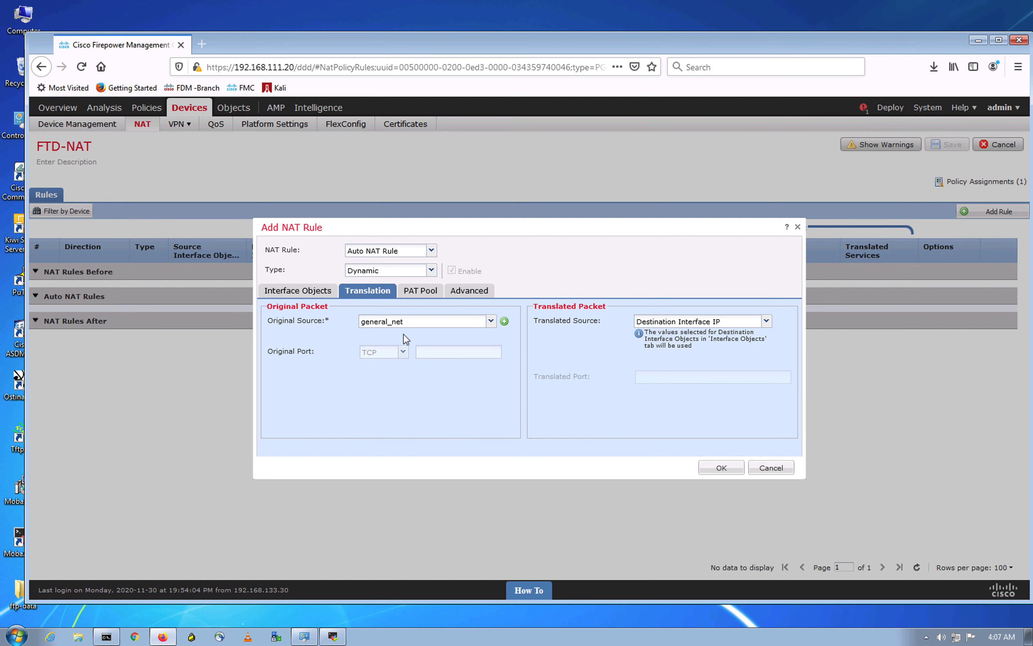
click(726, 466)
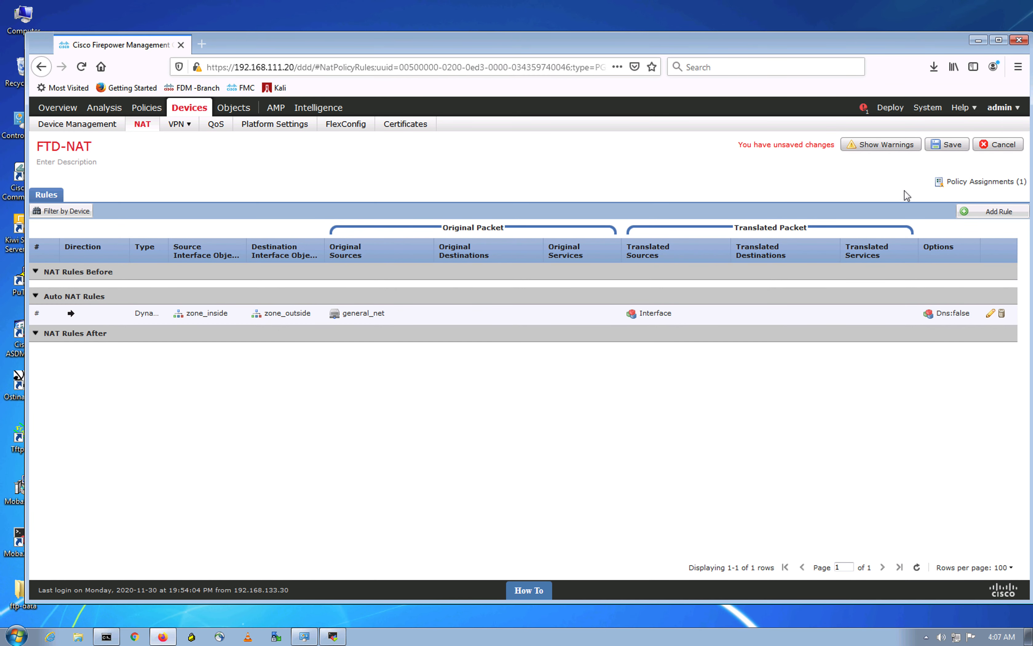
Step: Save the FTD-NAT policy and deploy it to FTD-HA1 until it shows Completed
click(947, 144)
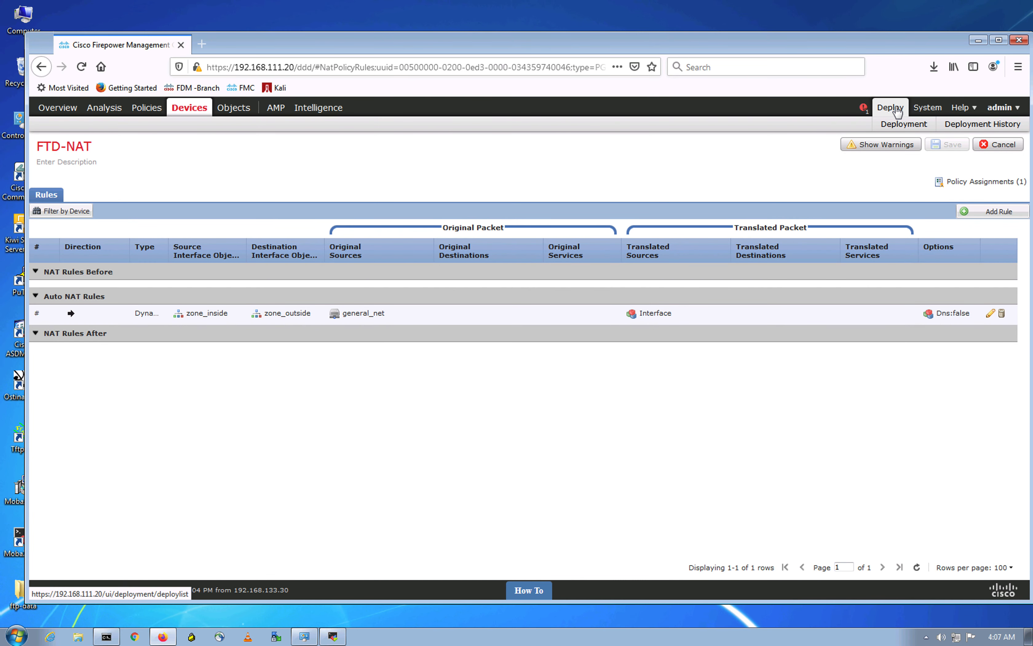
click(896, 107)
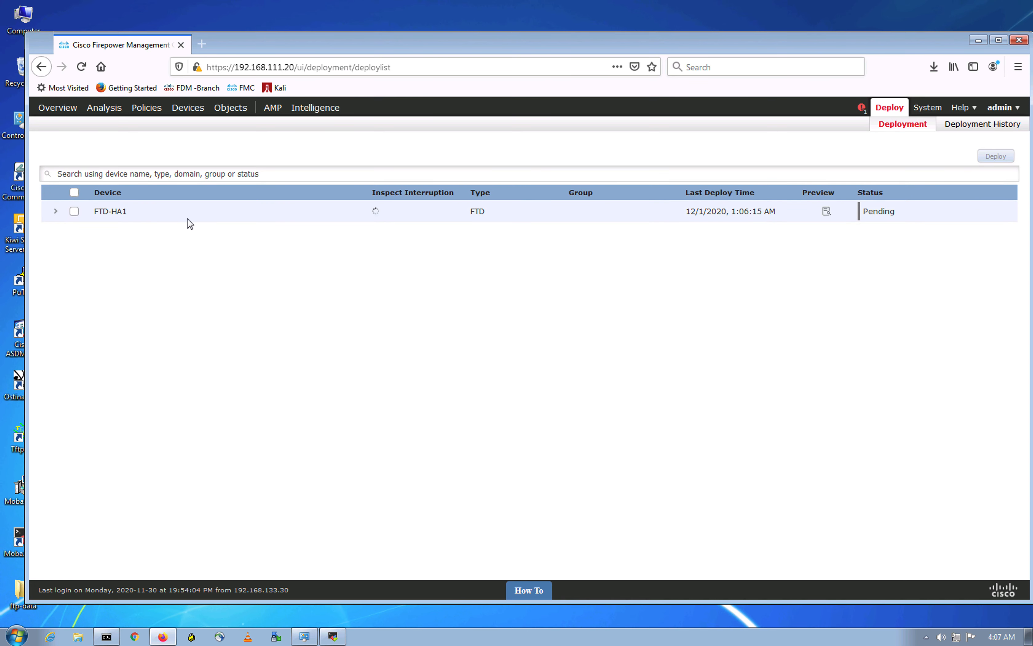
click(74, 211)
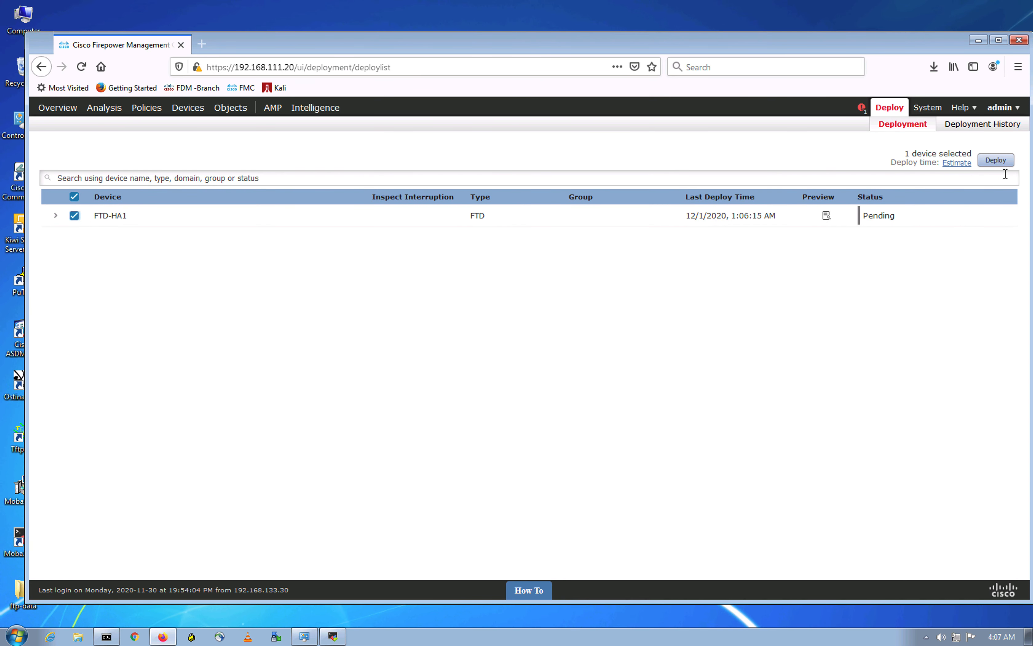
click(1004, 163)
click(639, 396)
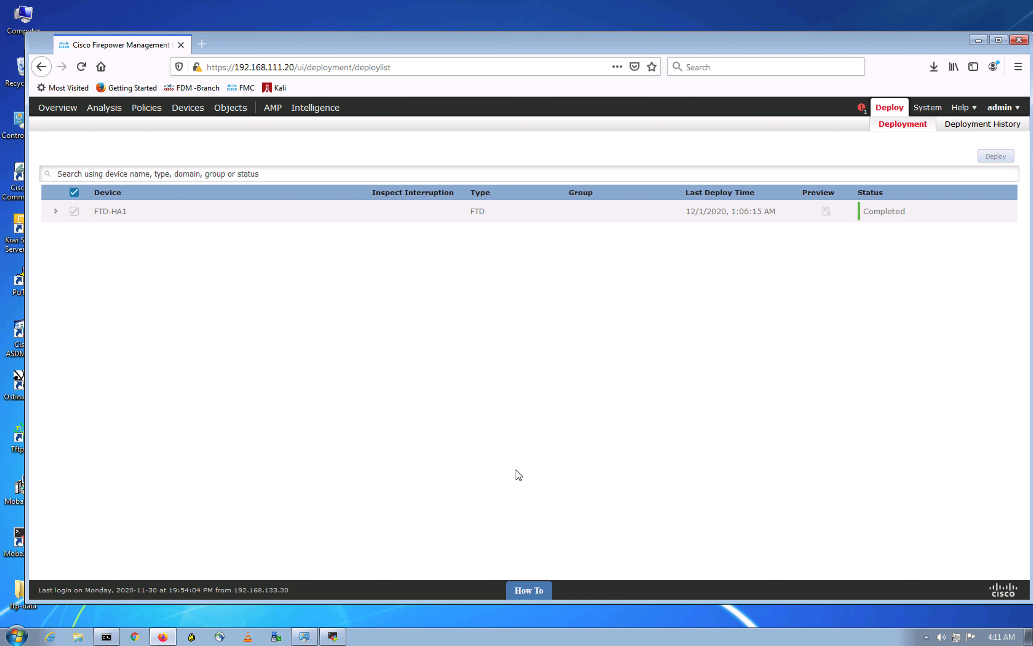
click(107, 636)
Step: Rerun ping cisco.com and stop it after a reply with 0% loss
key(Up)
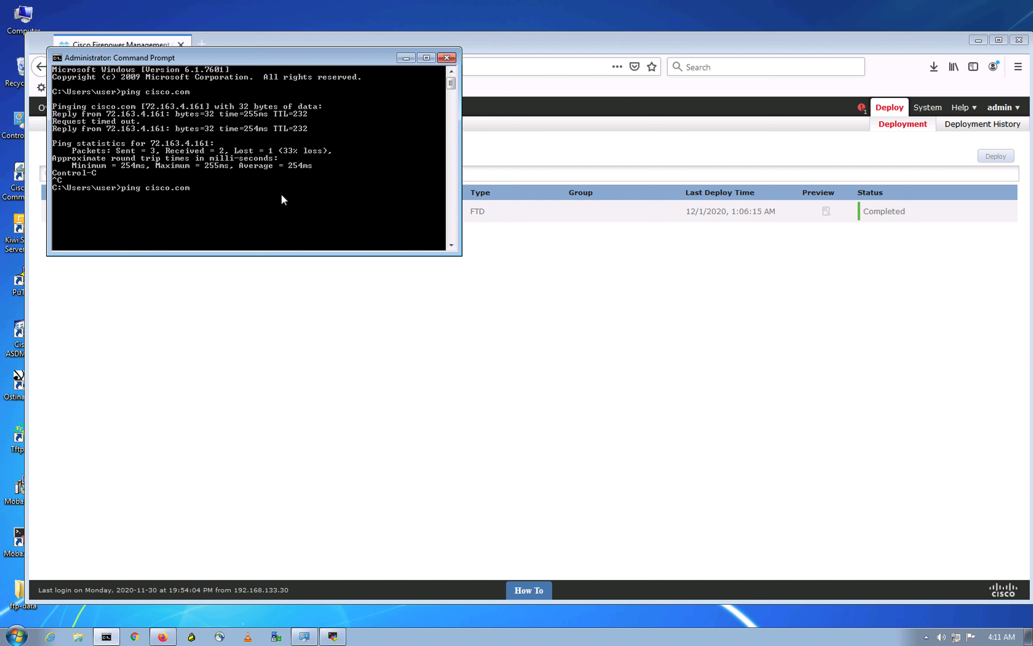
key(Return)
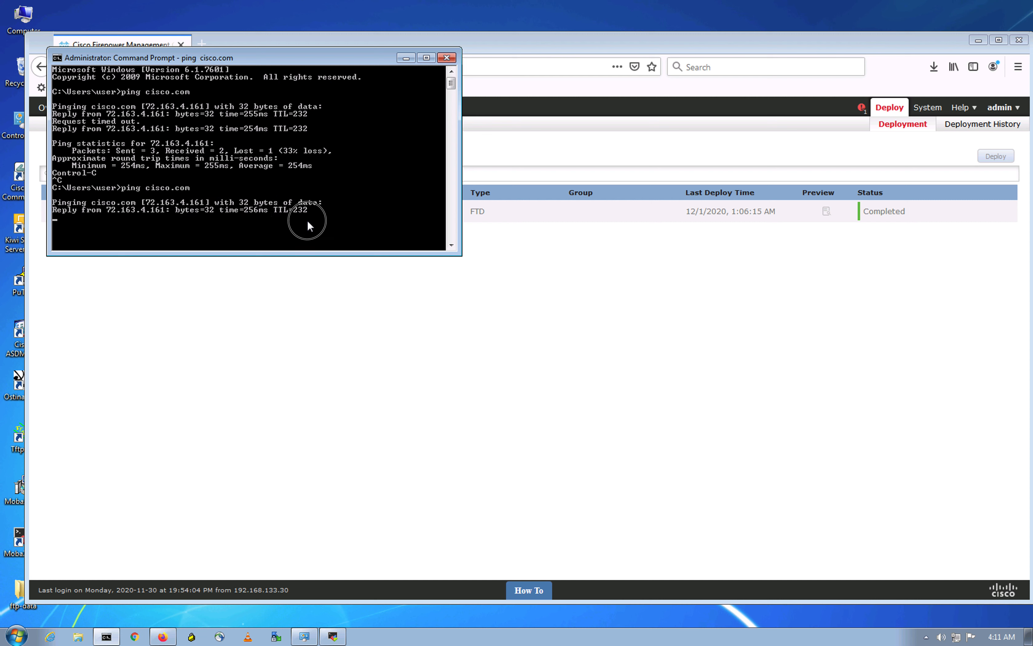
key(ctrl+c)
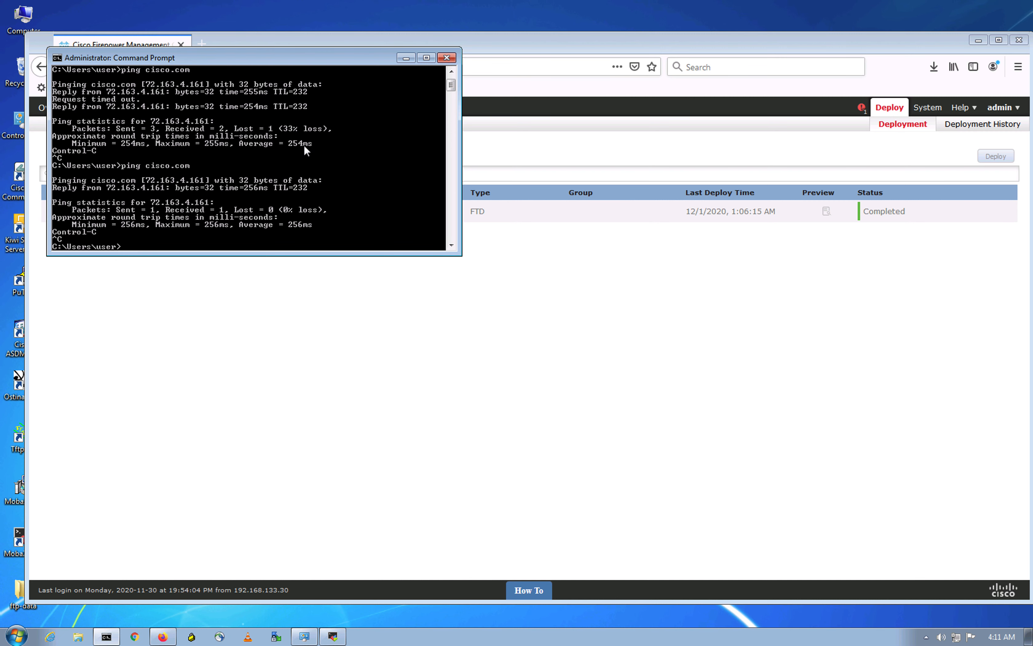
click(408, 58)
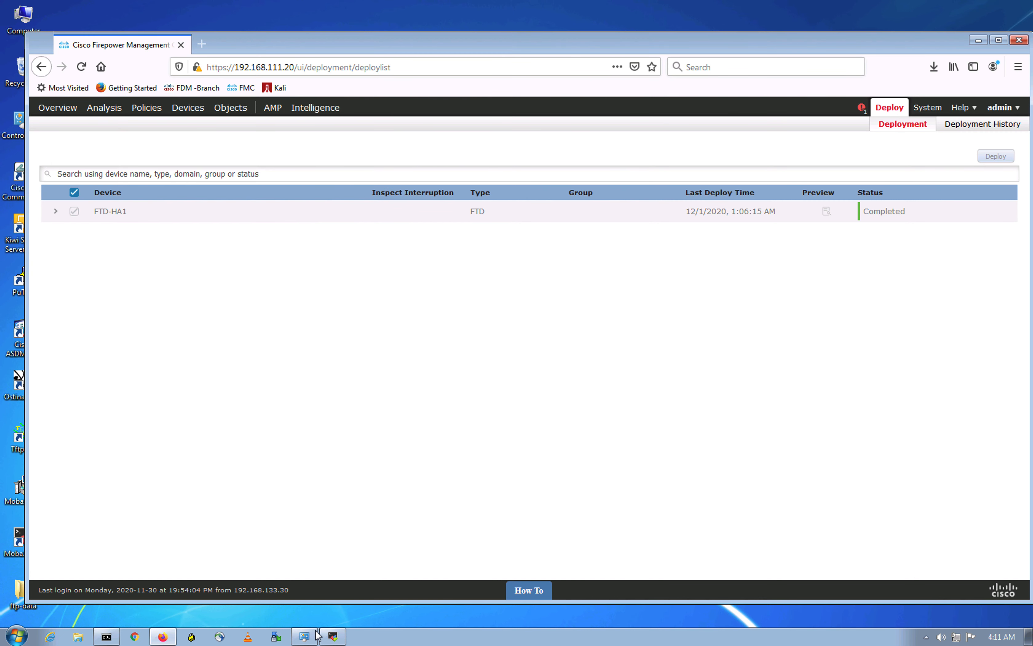
click(335, 639)
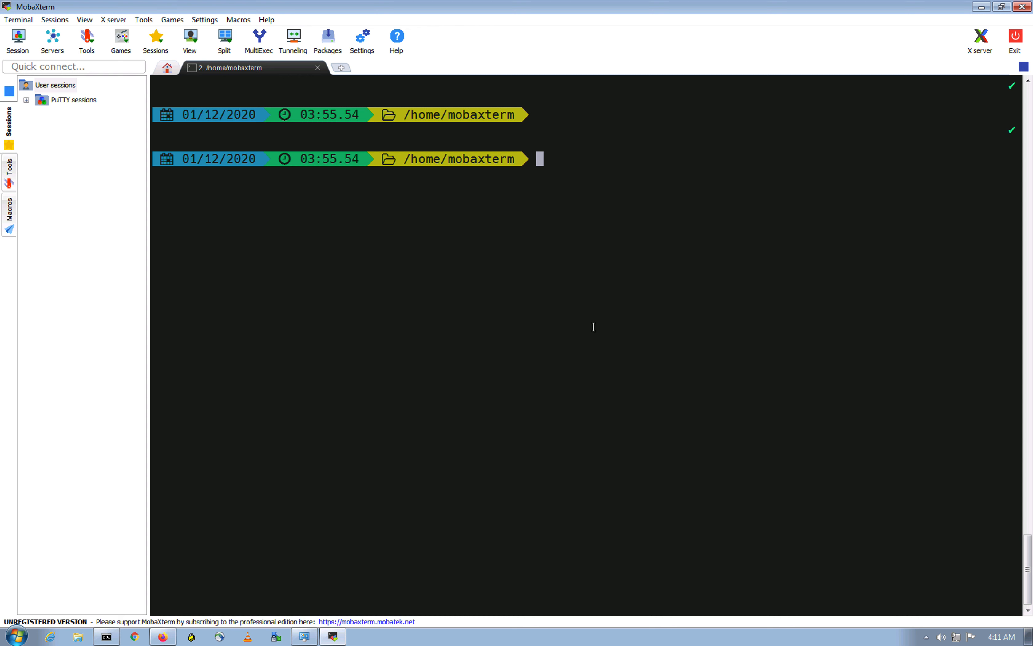
Step: Begin the ssh -l cisco command in MobaXterm, checking the EVE topology for the target address
text(ssh -l cisco)
scroll(512, 327, up, 5)
scroll(499, 327, down, 5)
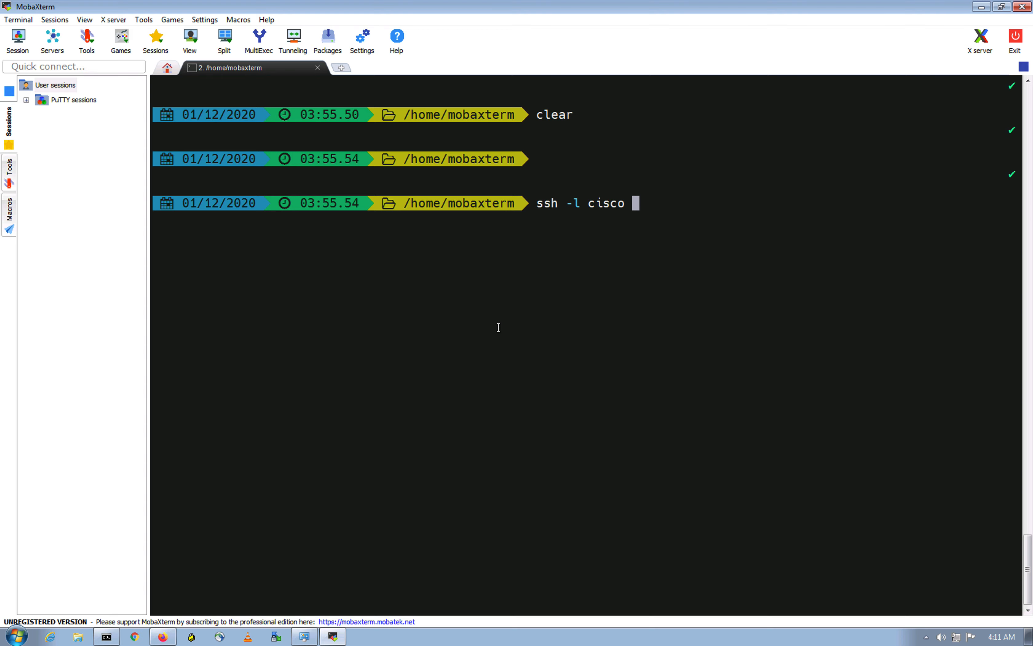
key(ctrl+Up)
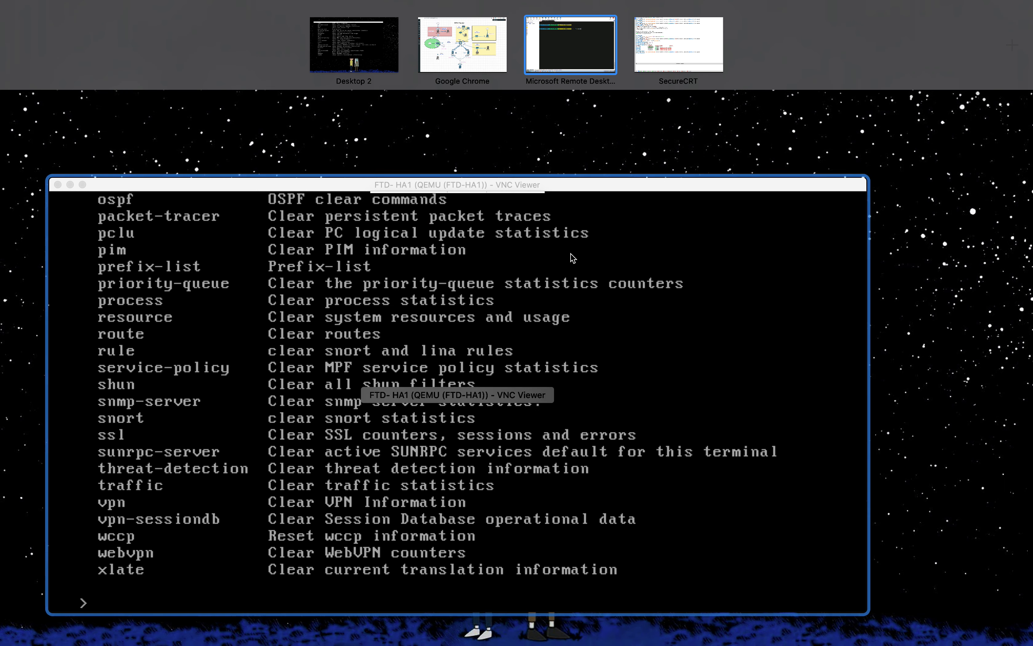
click(466, 49)
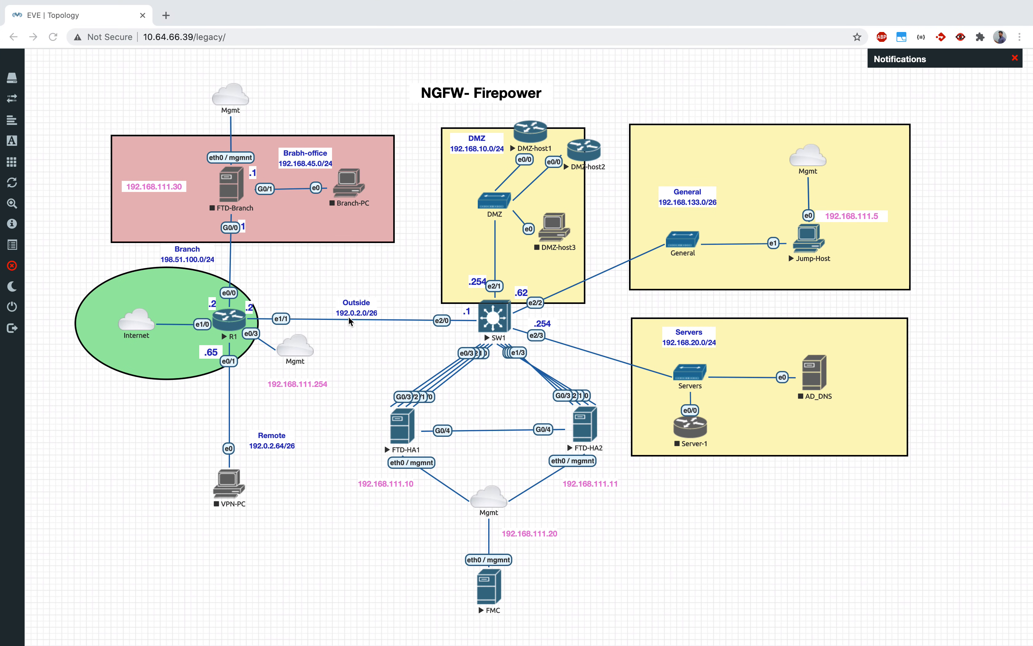
key(ctrl+Right)
text(ssh -l cisco)
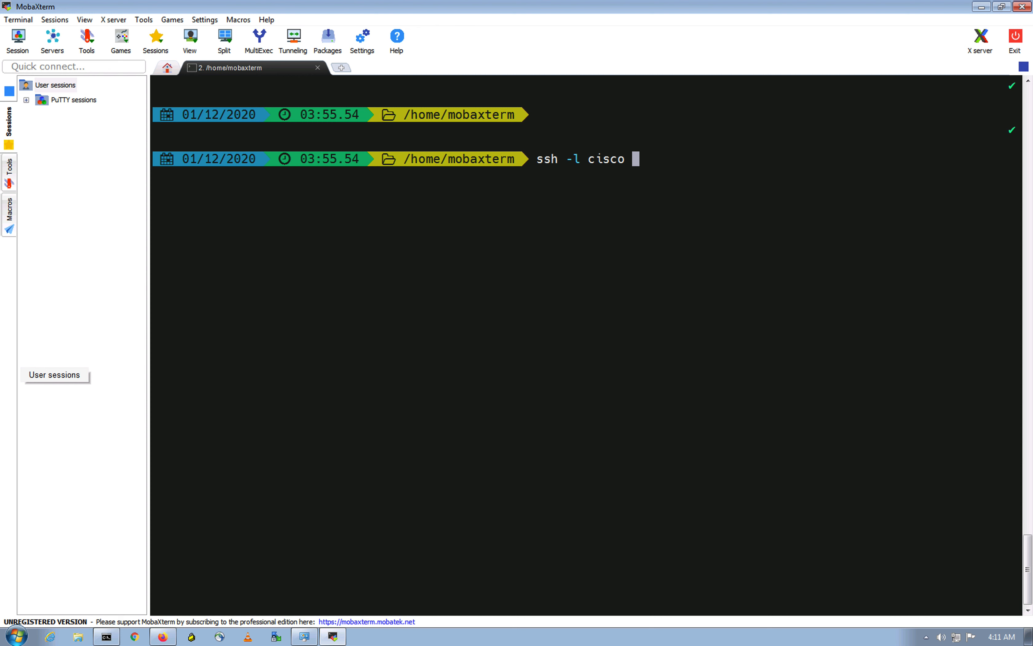
click(384, 203)
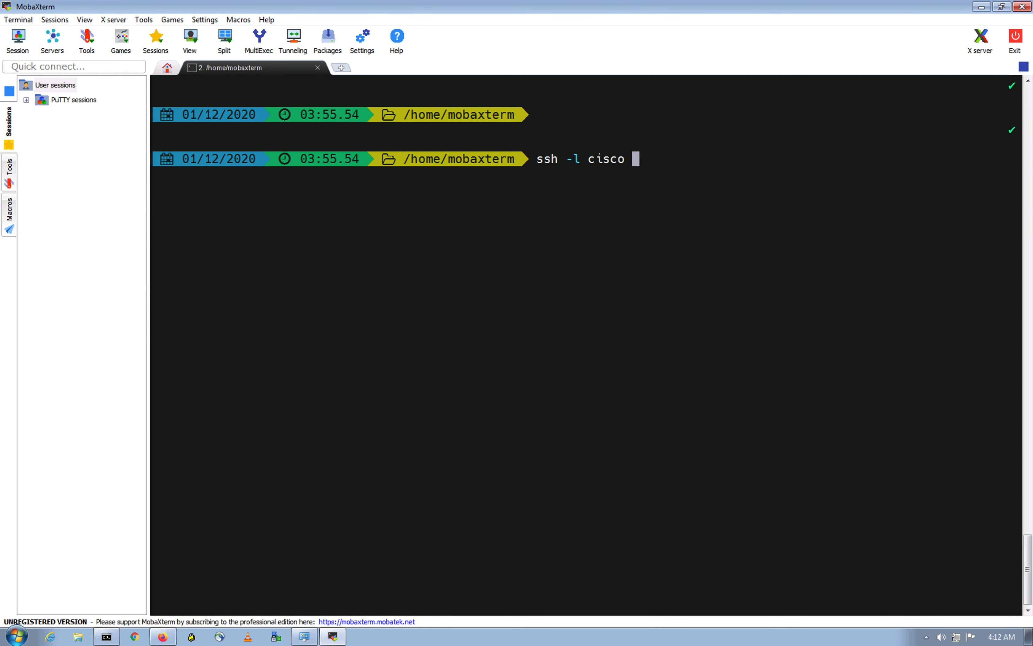
click(498, 387)
Step: Complete the command with 192.0.2.2 and run the SSH connection
text(192.0)
scroll(705, 376, up, 4)
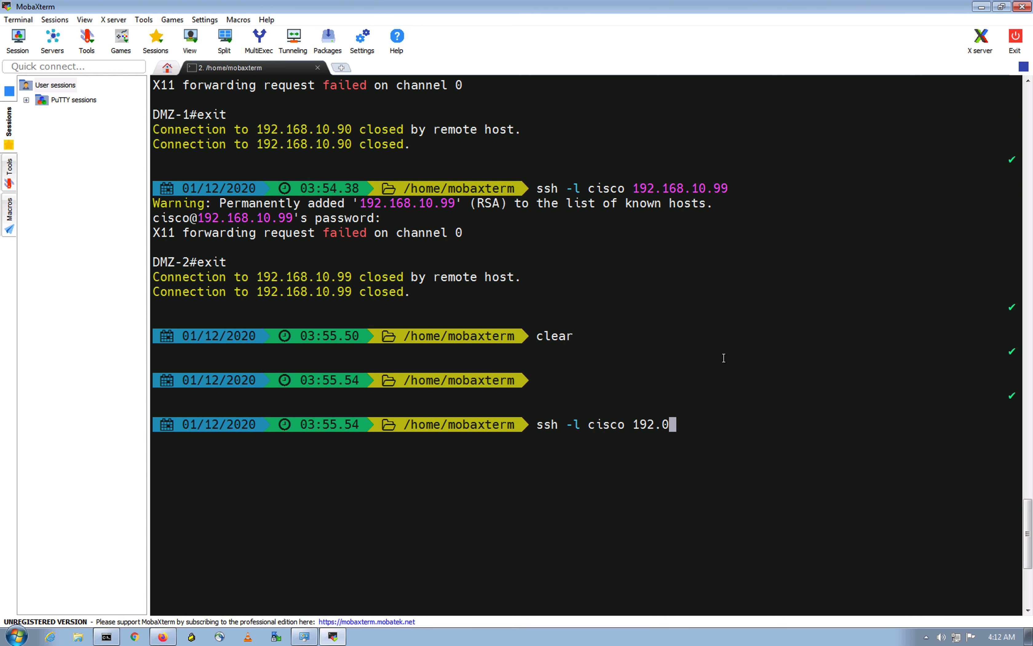
scroll(701, 382, down, 4)
key(ctrl+Up)
click(436, 41)
key(ctrl+Up)
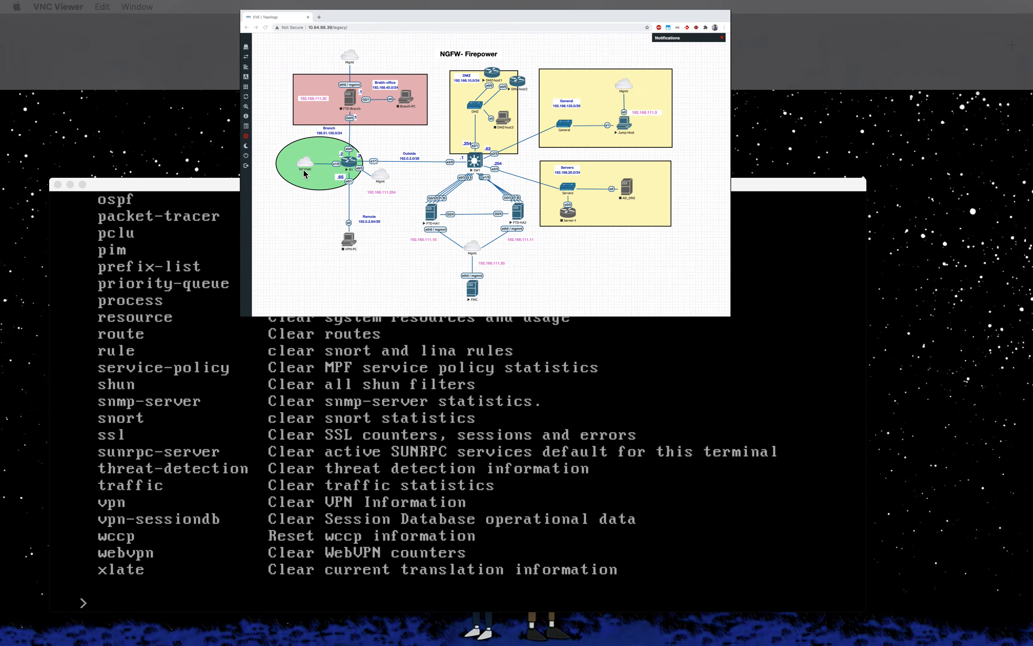
click(577, 42)
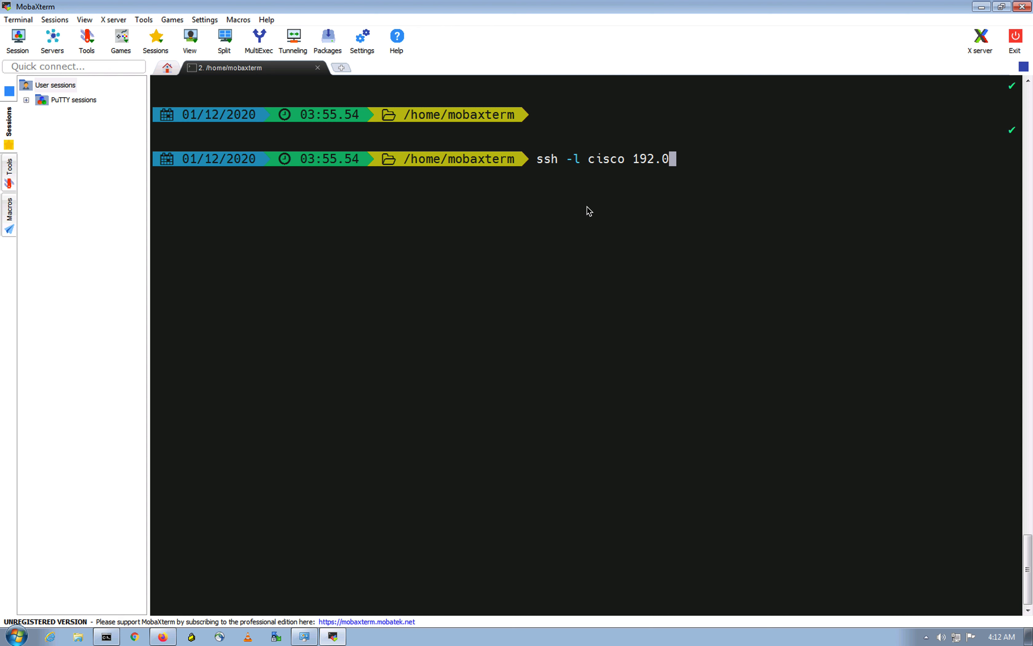
text(.2.2)
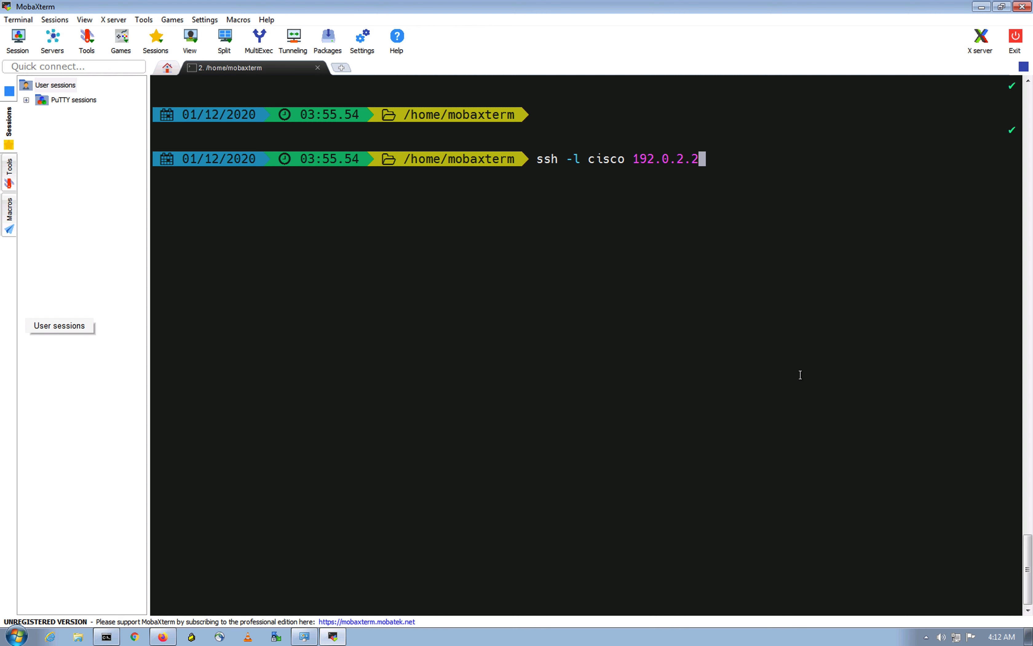
key(Return)
Step: Log into R1 and run who, confirming the login comes from 192.0.2.1
click(640, 349)
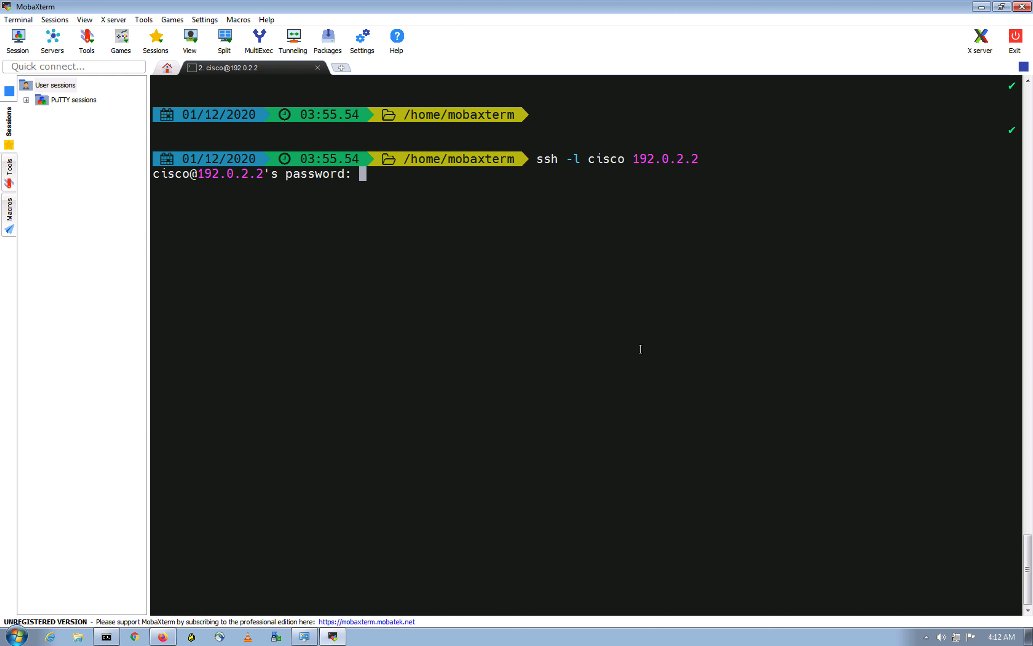
key(Return)
text(who)
key(Return)
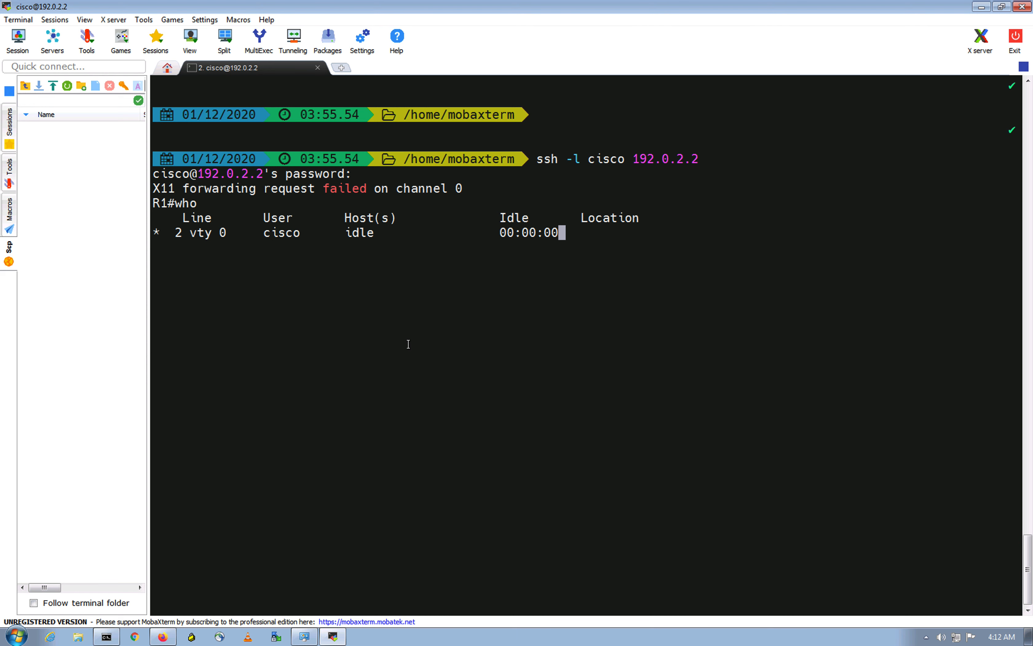
scroll(408, 342, up, 5)
scroll(470, 368, down, 5)
click(509, 306)
key(Return)
key(Return)
key(Return)
key(Return)
key(Return)
drag(566, 231, 633, 228)
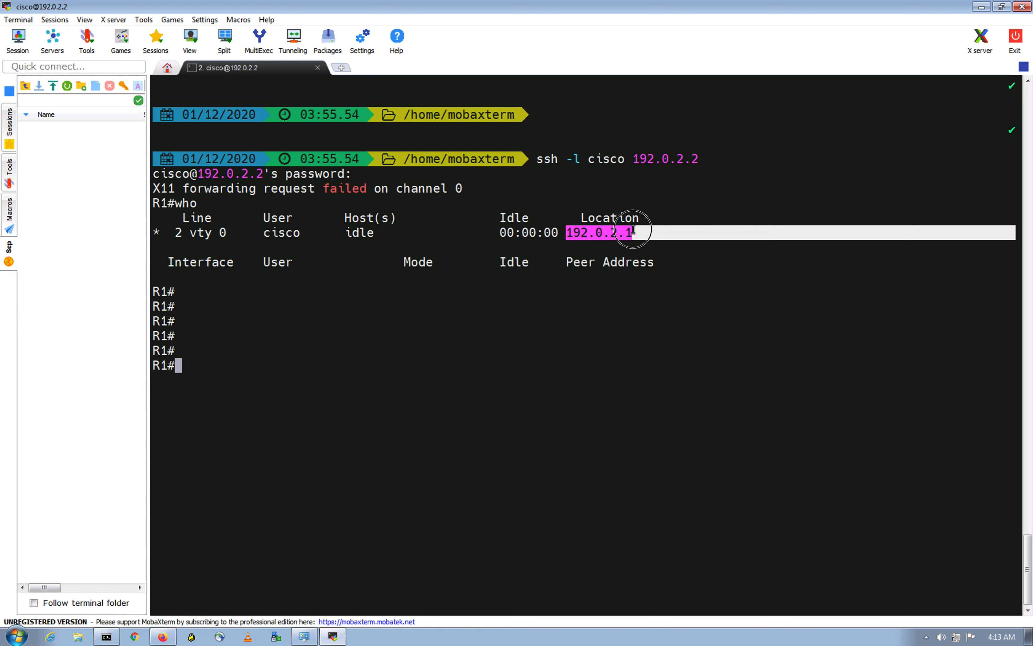
click(633, 229)
Step: Run show users on R1 and check its location column reads 192.0.2.1
text(show users)
key(Return)
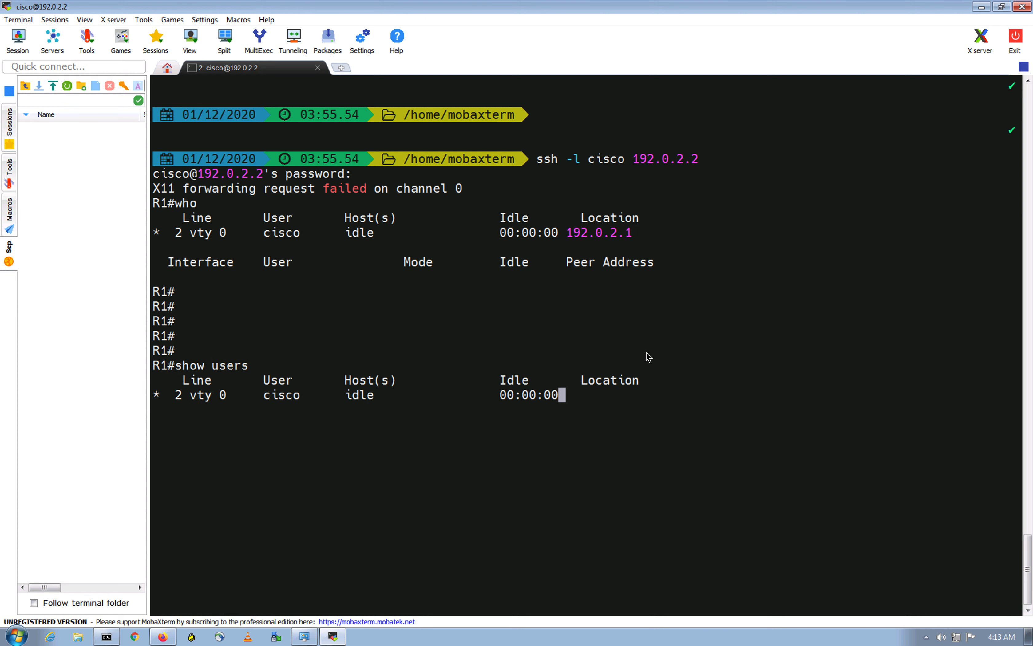
drag(569, 233, 624, 238)
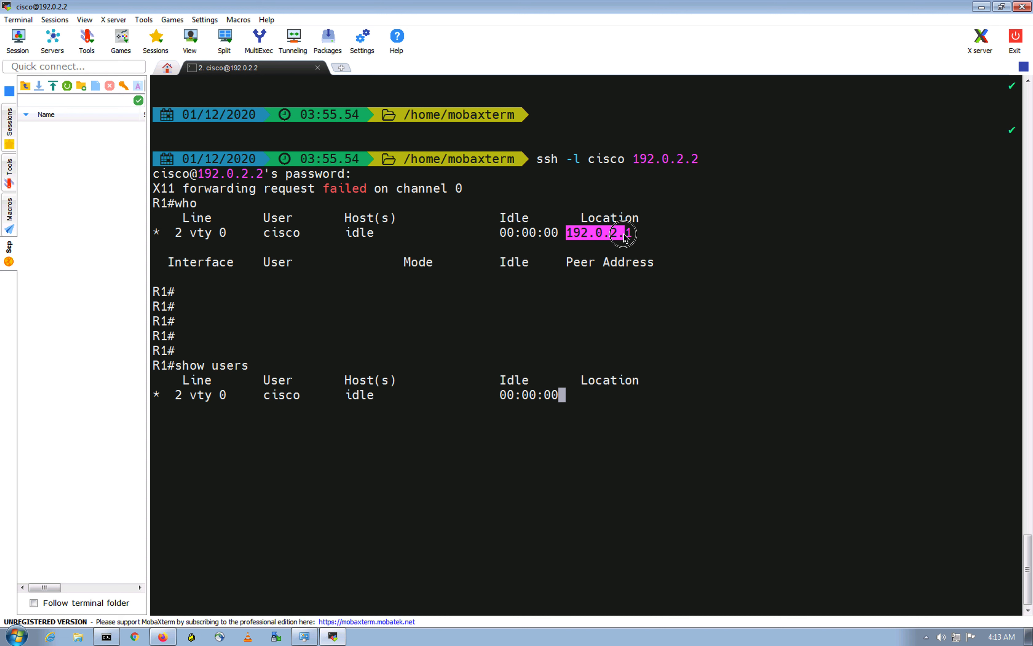
drag(624, 237, 631, 240)
click(706, 431)
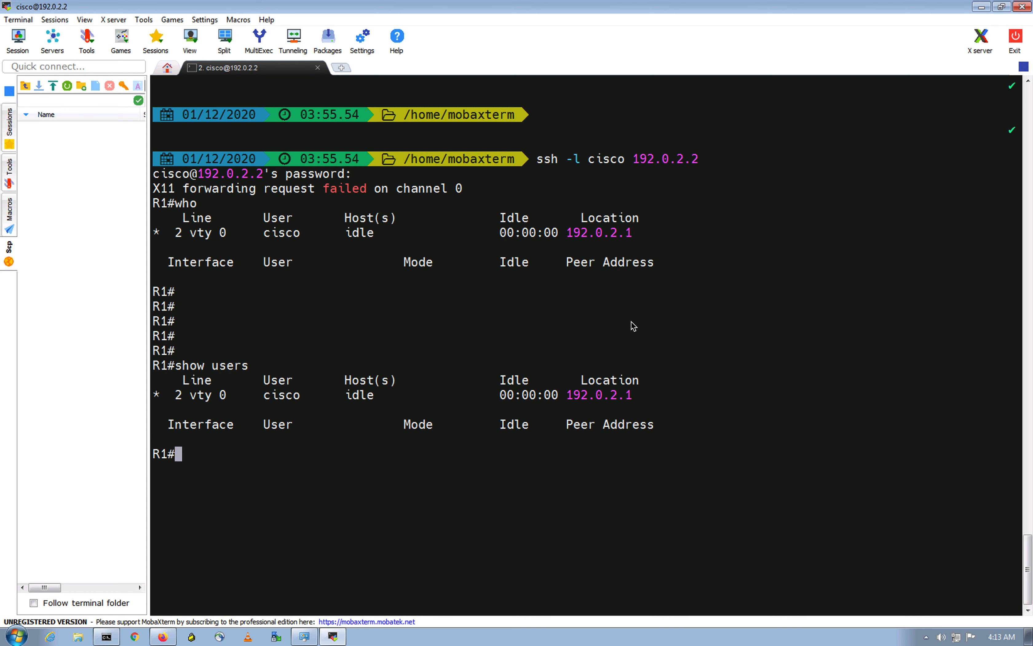
click(656, 333)
click(162, 637)
click(197, 43)
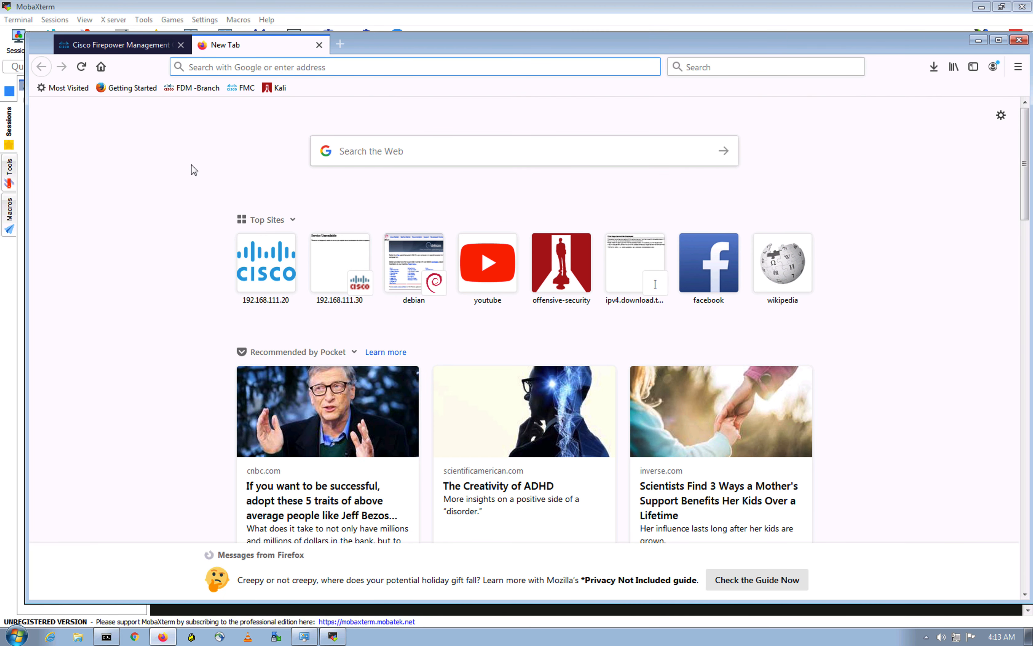
click(407, 286)
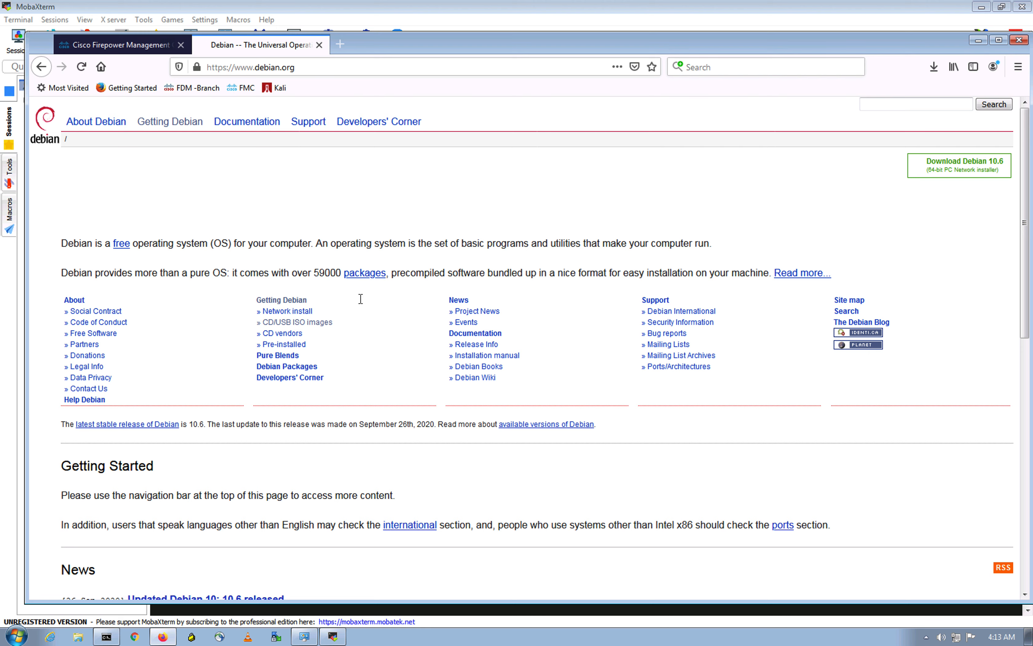
key(ctrl+Up)
click(215, 419)
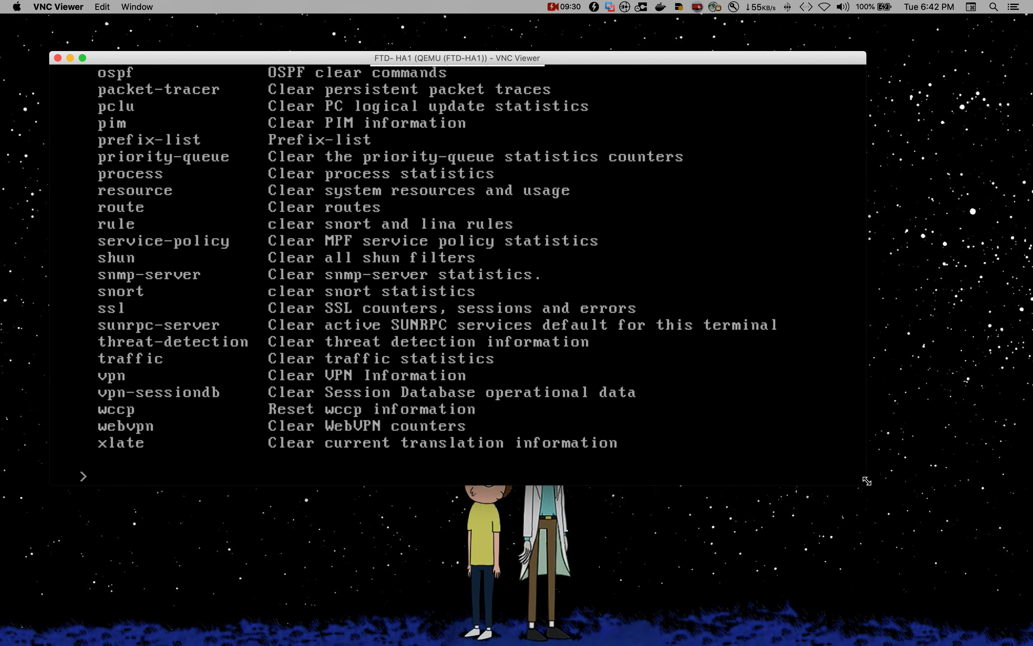
Step: Run show nat detail on FTD-HA1, showing the general_net dynamic rule at 480 translate hits
drag(868, 479, 833, 477)
drag(833, 477, 804, 421)
text(show network det)
key(BackSpace)
key(BackSpace)
key(BackSpace)
key(BackSpace)
key(BackSpace)
key(BackSpace)
key(BackSpace)
key(BackSpace)
key(BackSpace)
key(BackSpace)
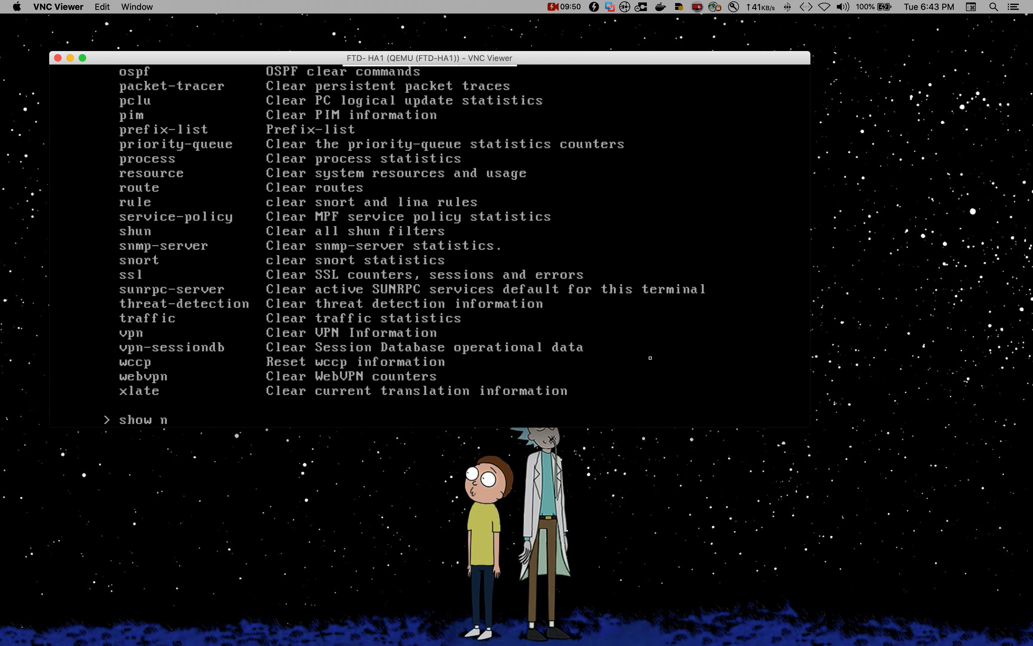
text(at detail)
key(Return)
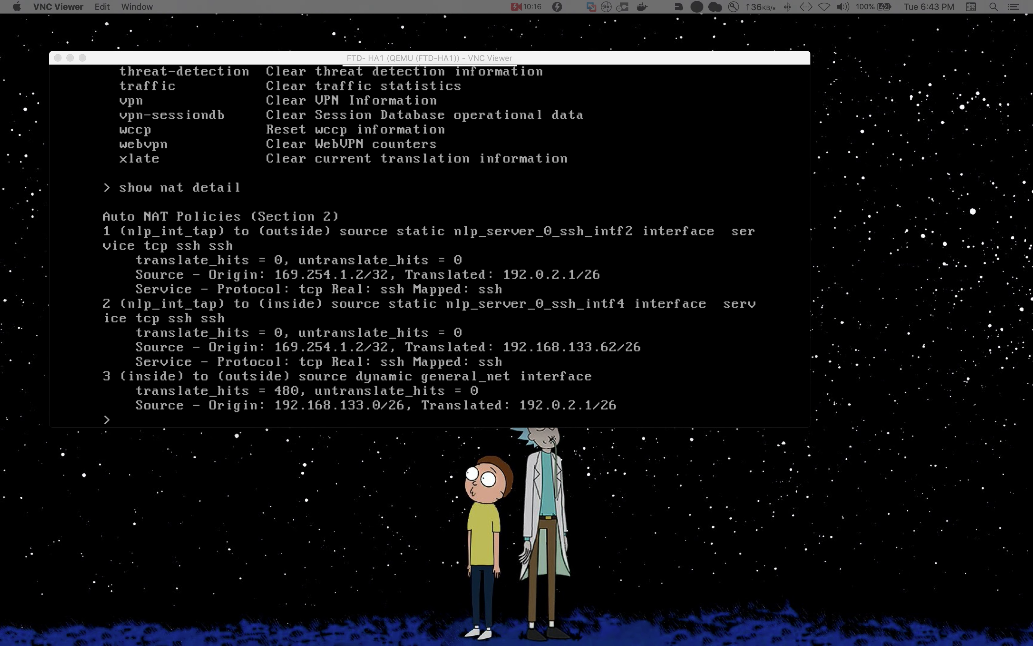
click(516, 536)
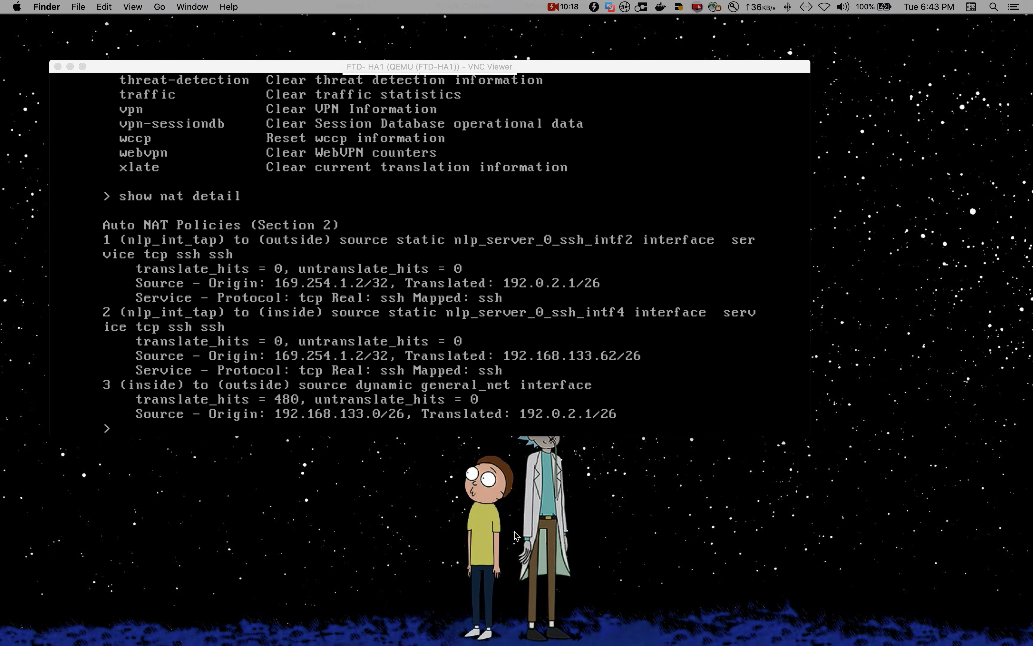
key(ctrl+Up)
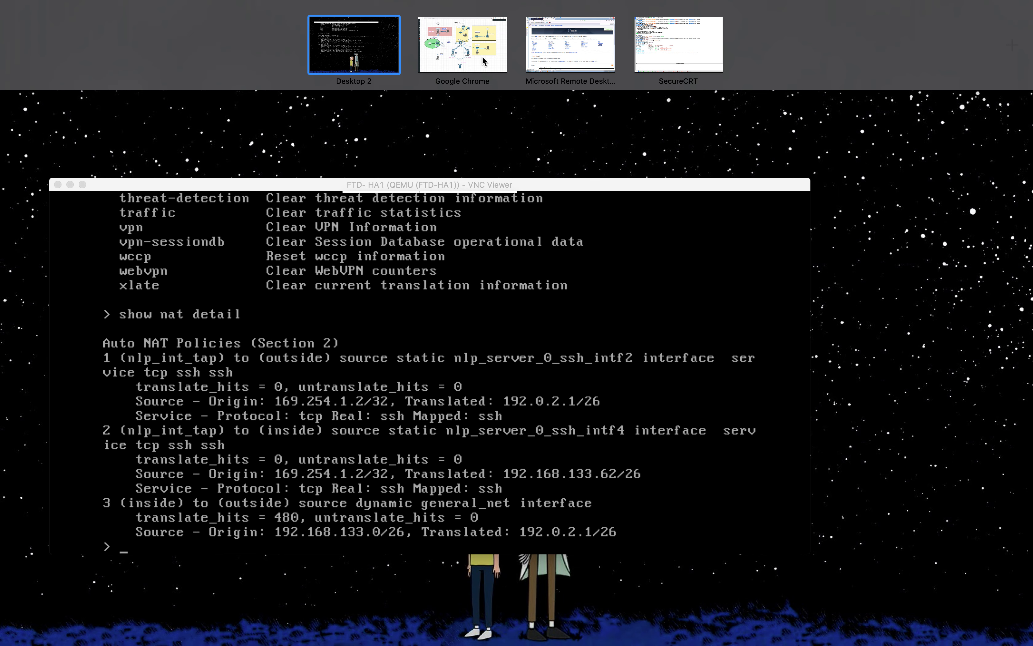
Step: Close the Debian tab, open Devices > NAT in FMC, then view the EVE lab topology
click(602, 64)
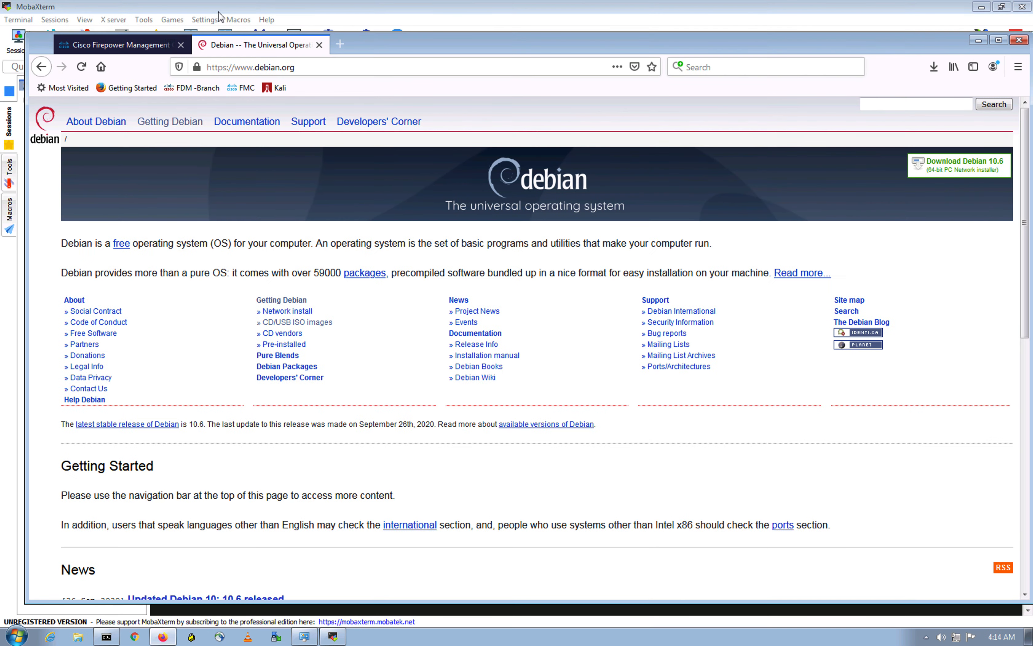
click(319, 45)
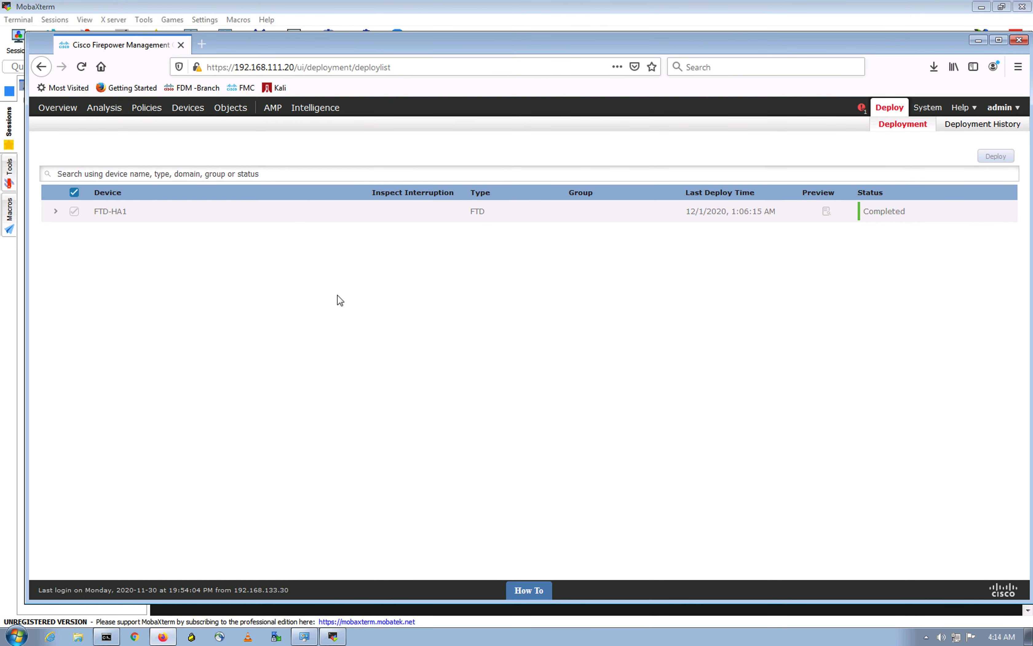
mouse_move(190, 110)
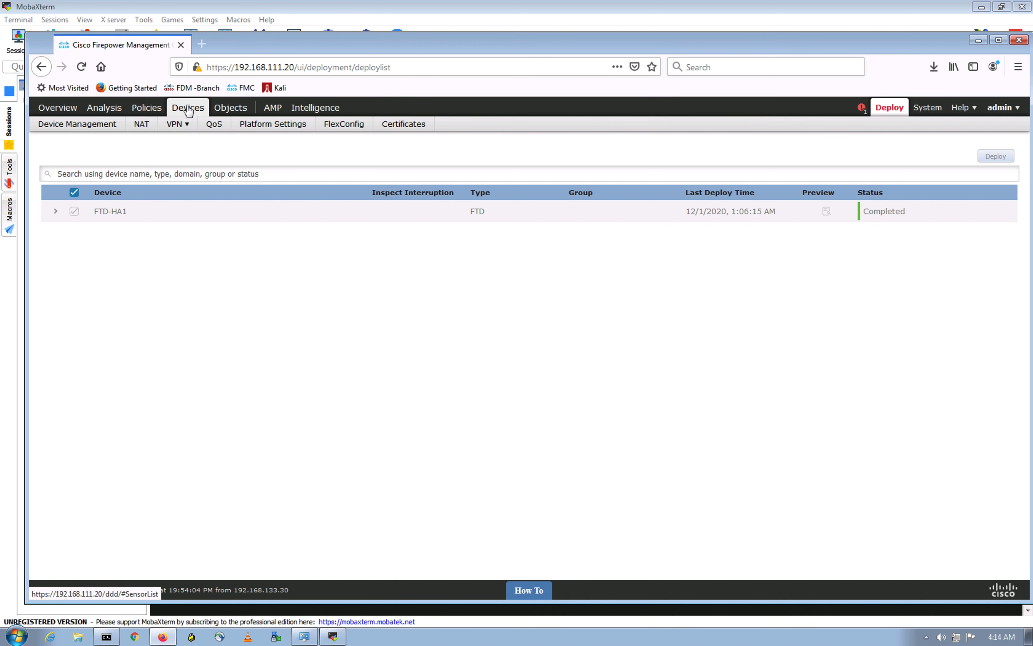
click(140, 125)
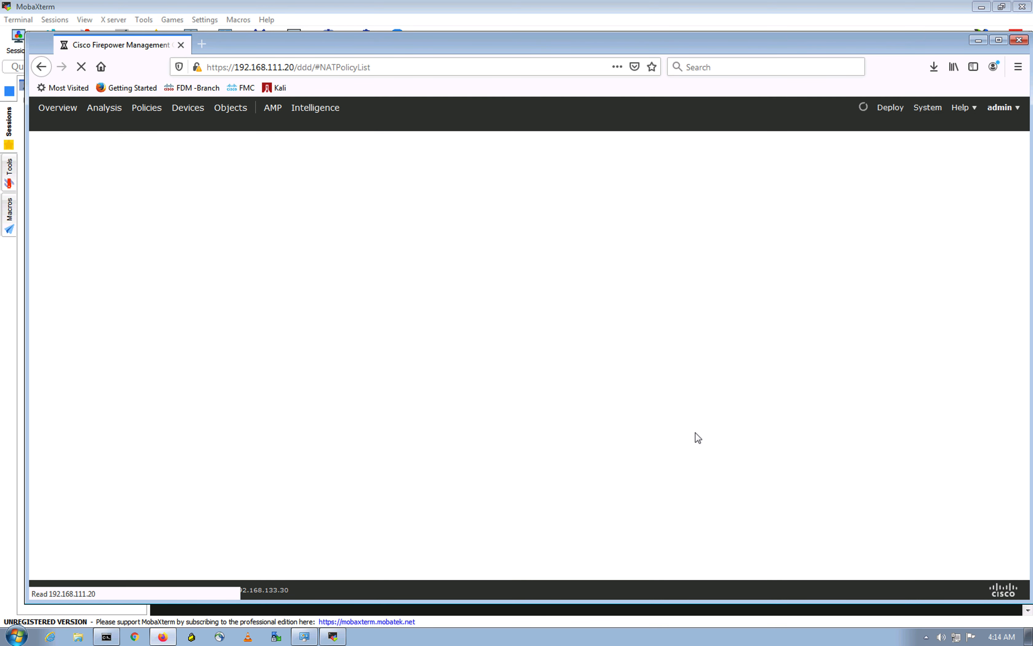
key(ctrl+Up)
click(470, 51)
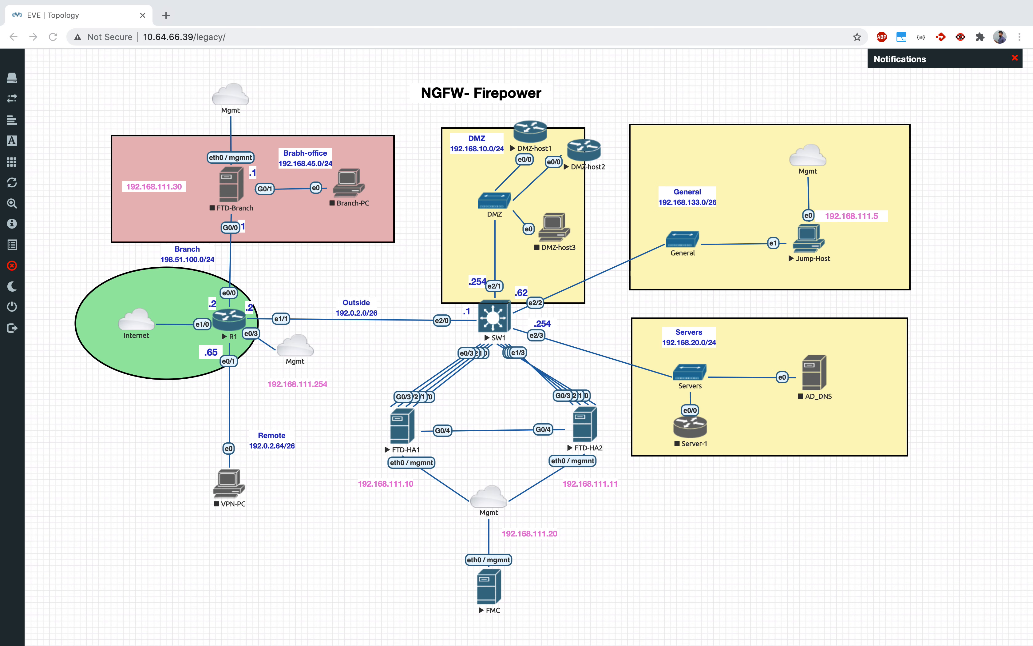
click(589, 170)
key(ctrl+Up)
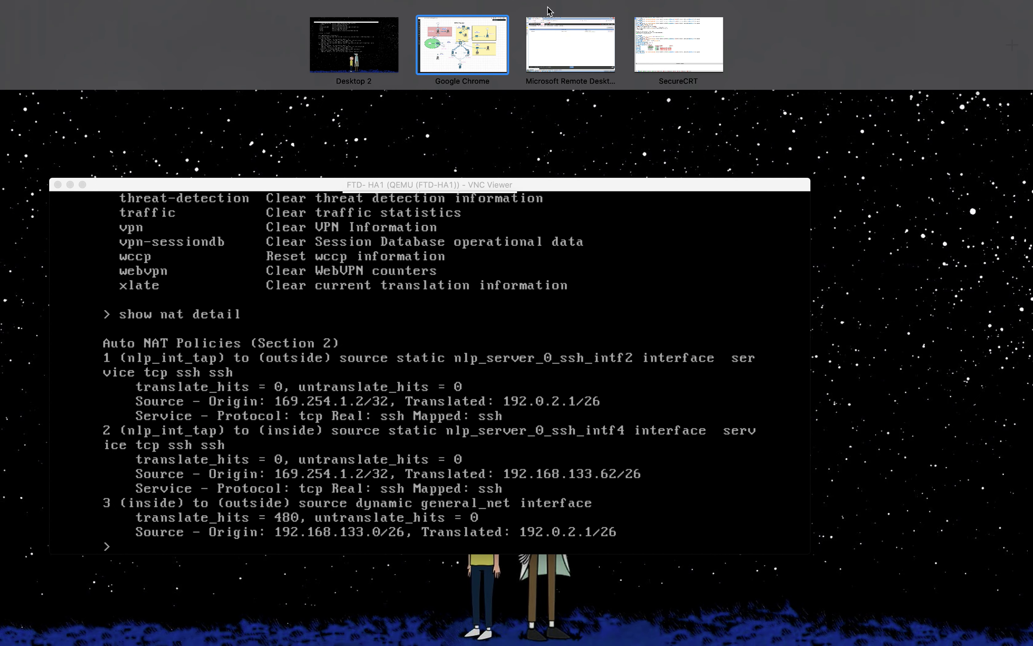
click(673, 64)
scroll(293, 222, up, 20)
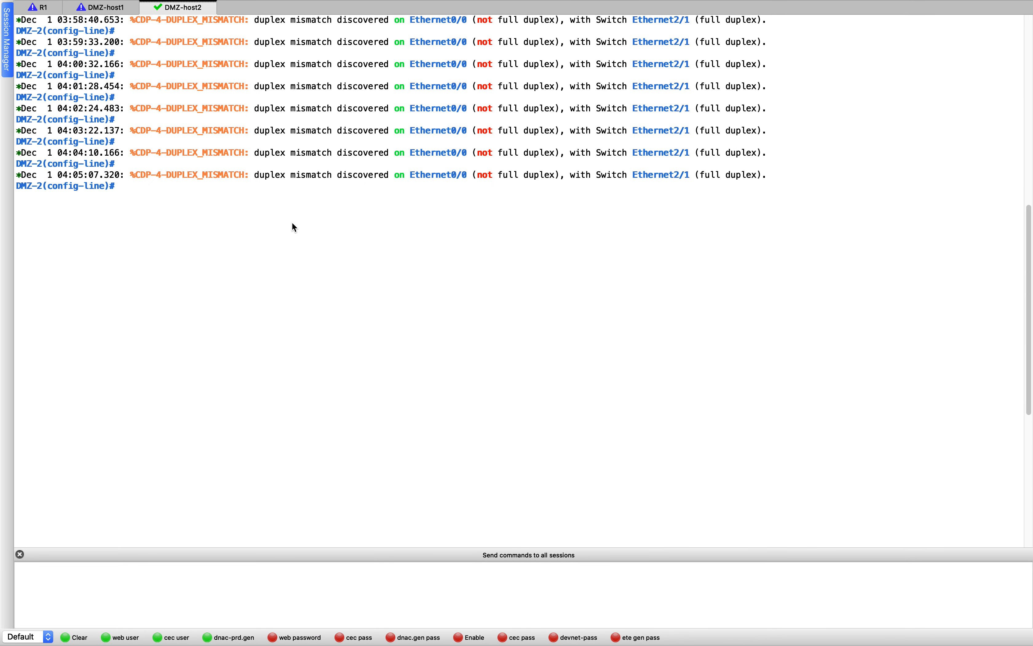
drag(159, 374, 228, 374)
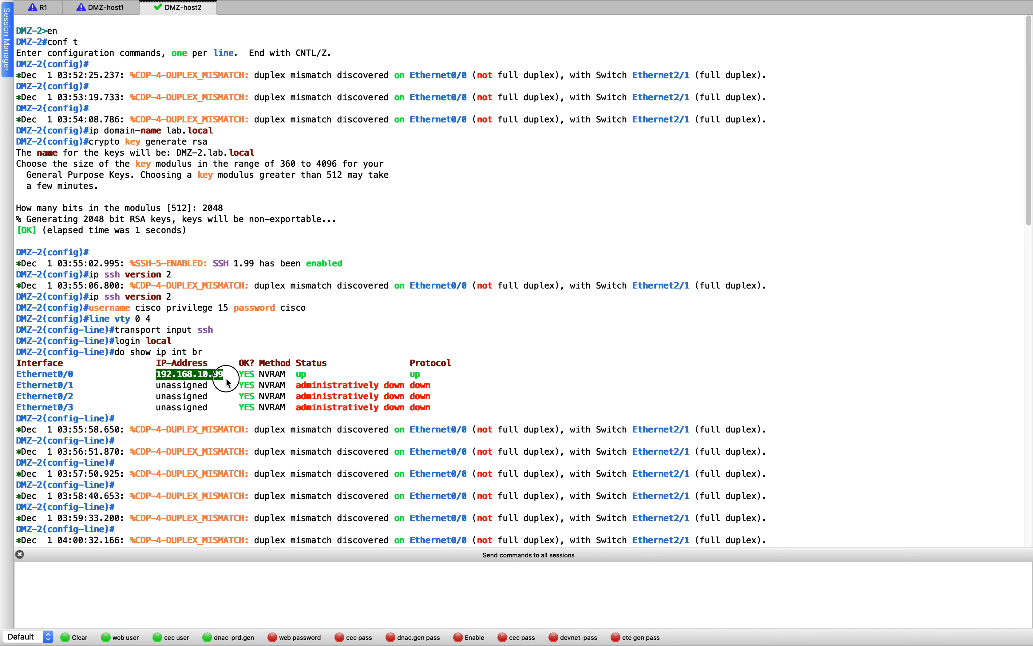
click(333, 287)
key(ctrl+Up)
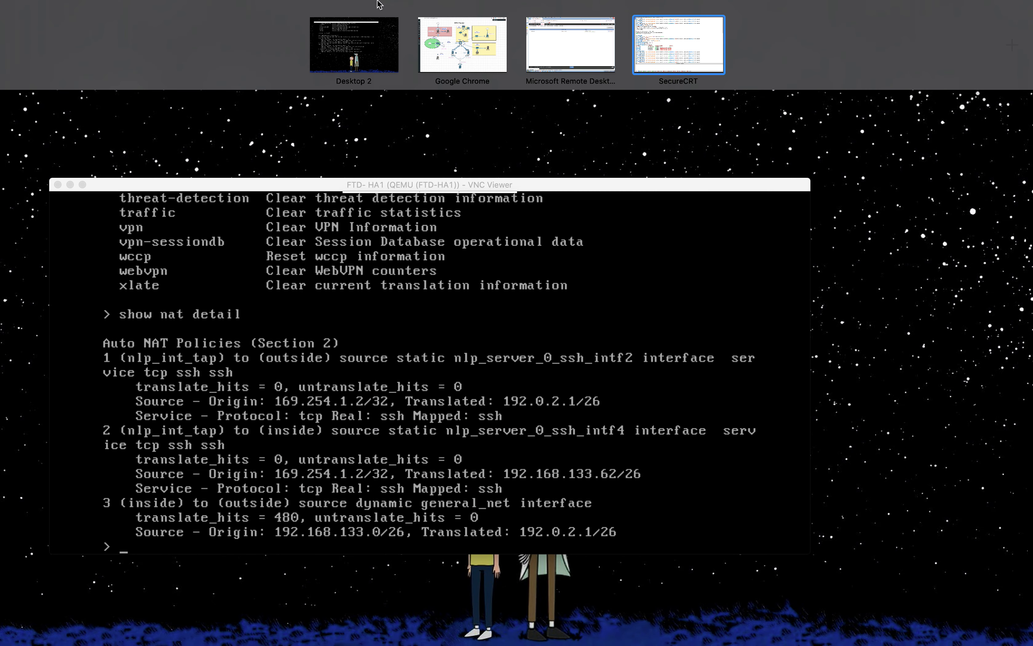
click(456, 39)
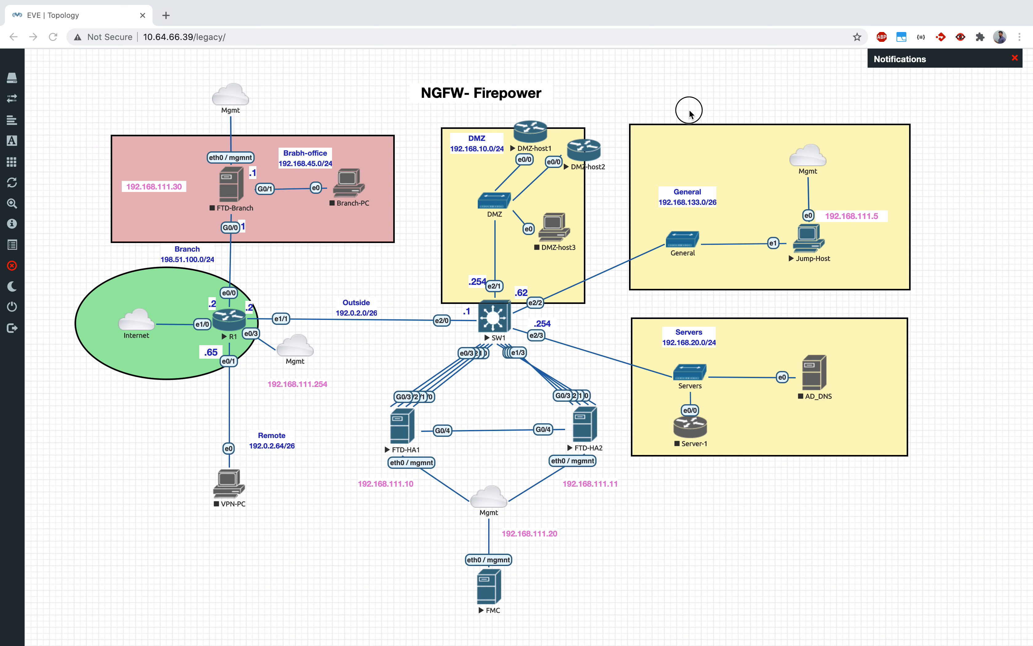
Step: Bring up the desktop overview to leave the EVE topology
key(ctrl+Up)
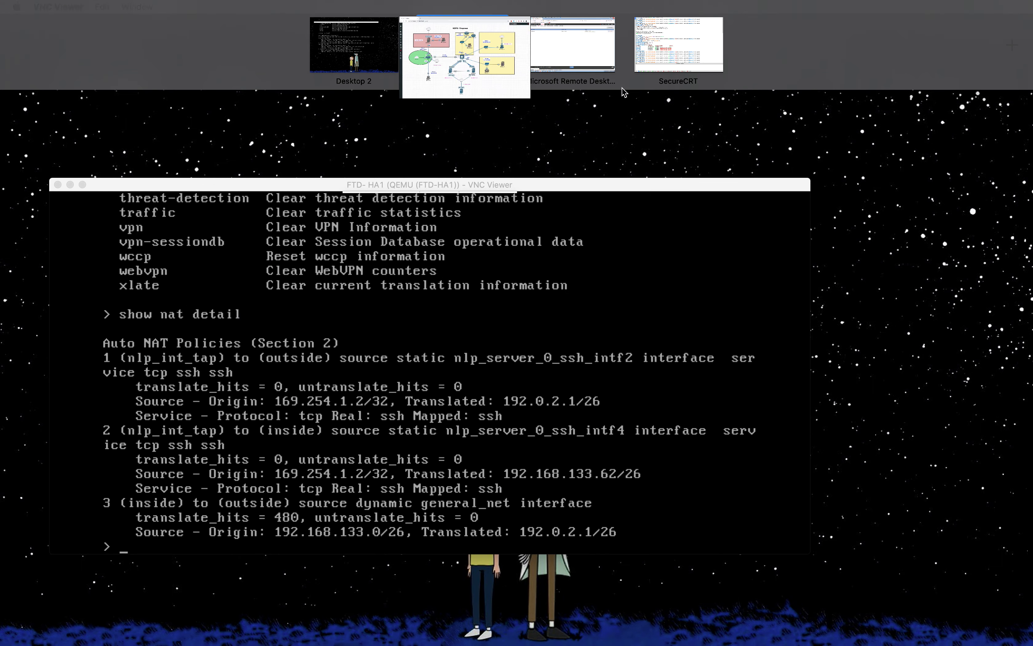
Step: Open the FTD-NAT policy and start a new Auto NAT rule
click(569, 40)
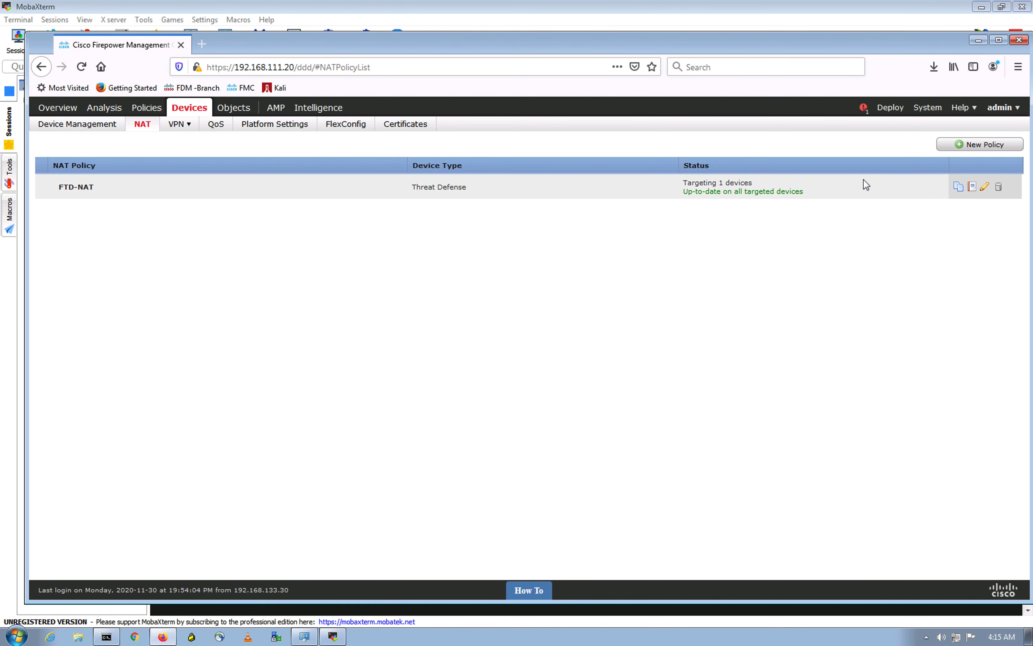
click(984, 188)
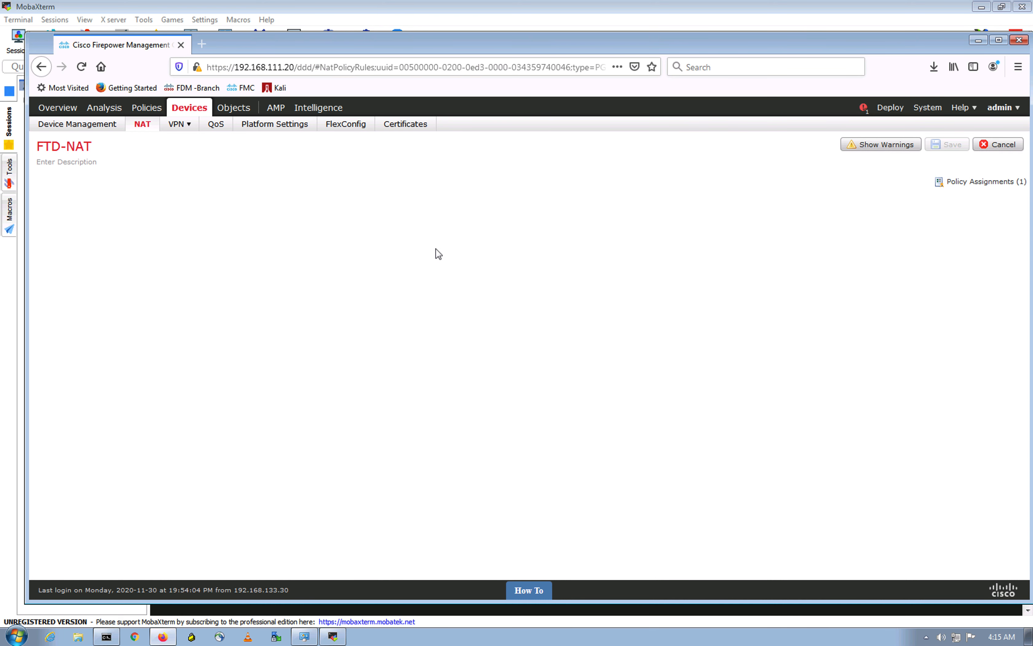
click(999, 212)
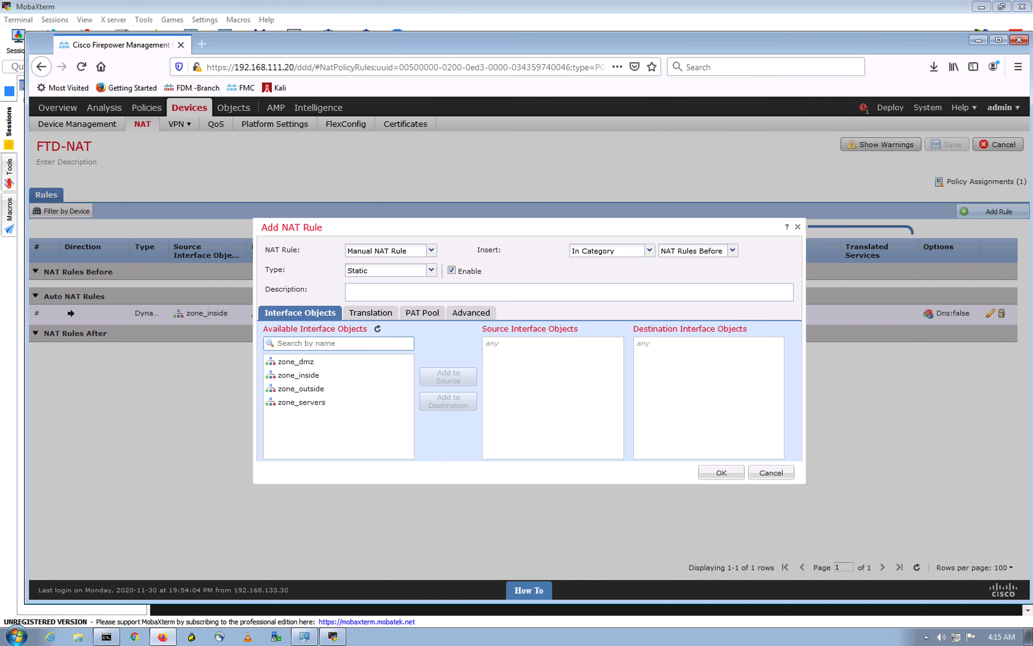
click(431, 250)
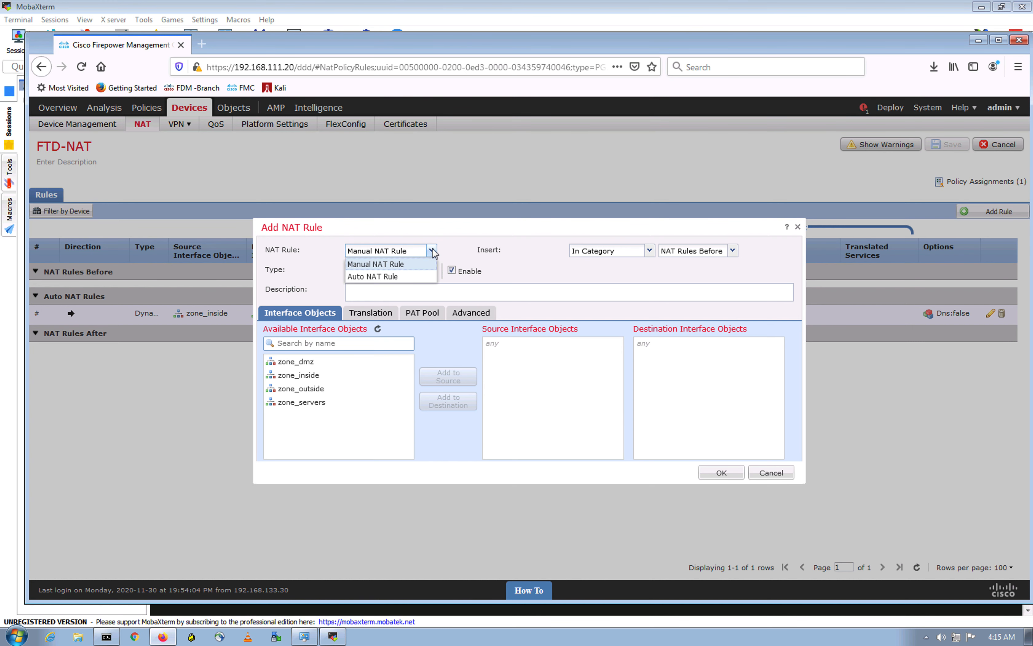
click(383, 277)
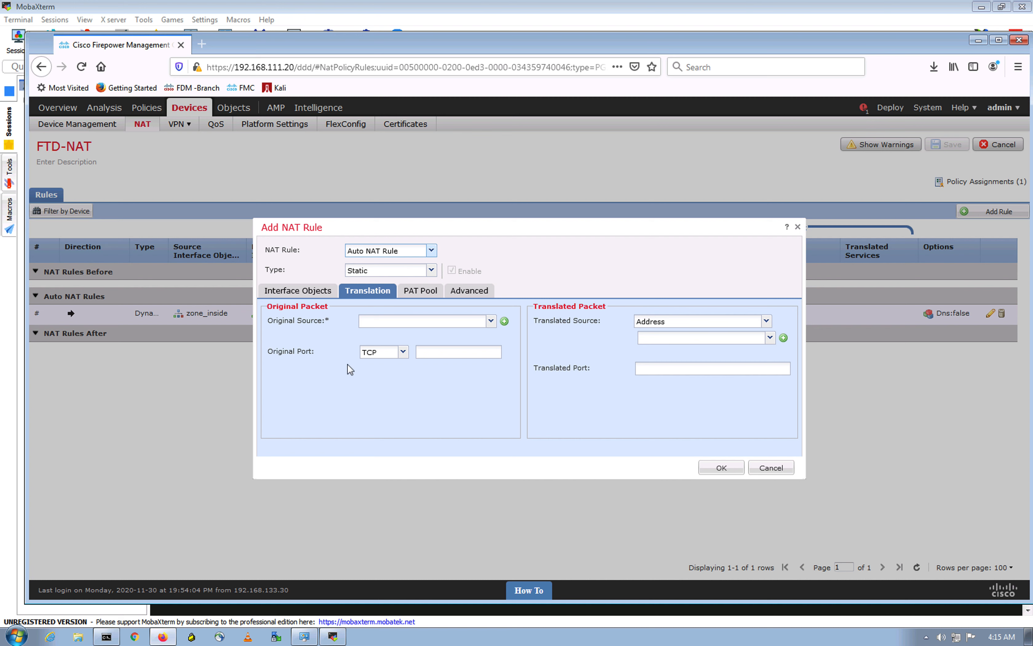
Step: Set zone_dmz as the rule's source and zone_inside as its destination interface
click(327, 292)
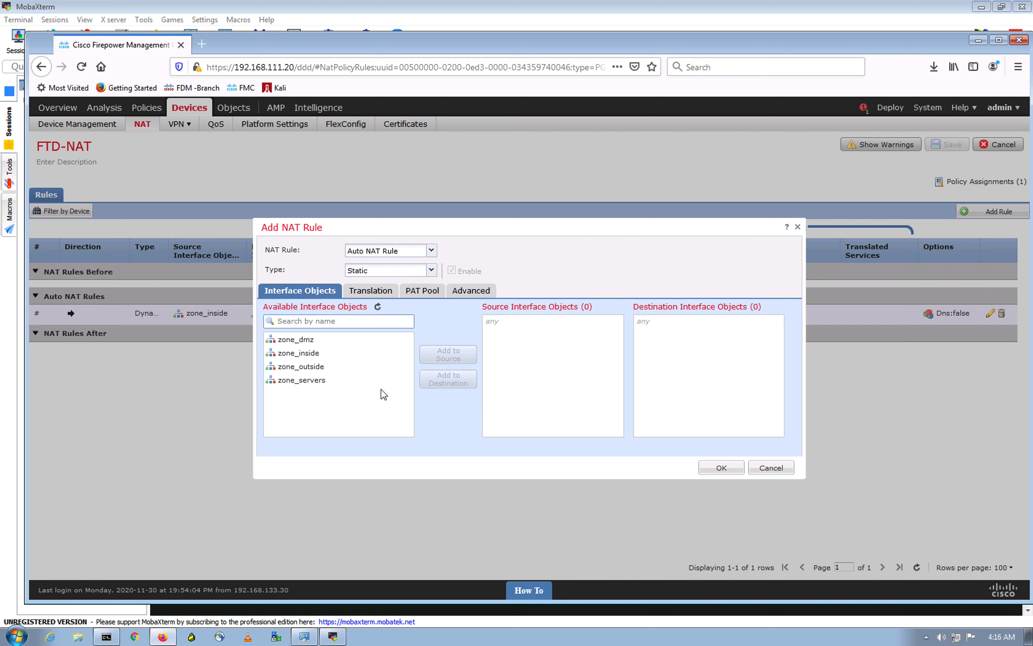
click(319, 343)
click(444, 355)
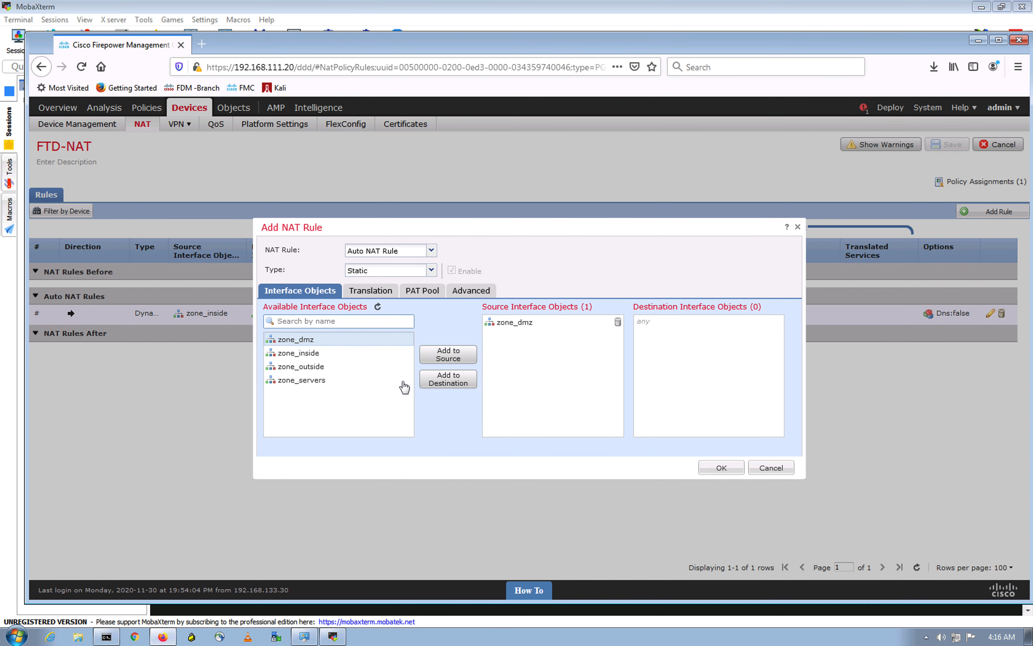
click(317, 354)
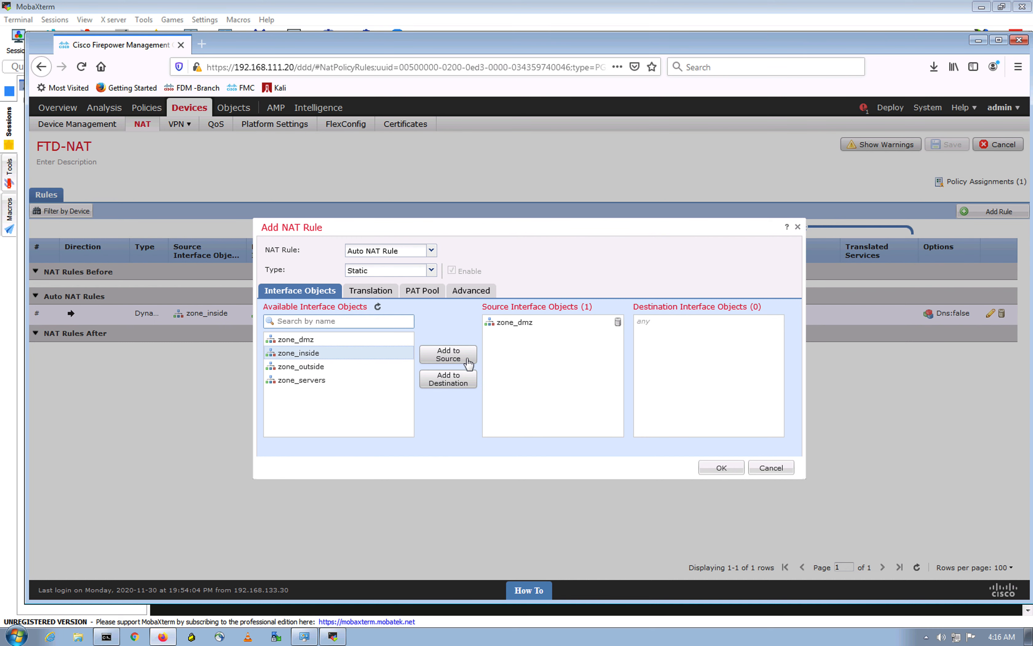
click(466, 362)
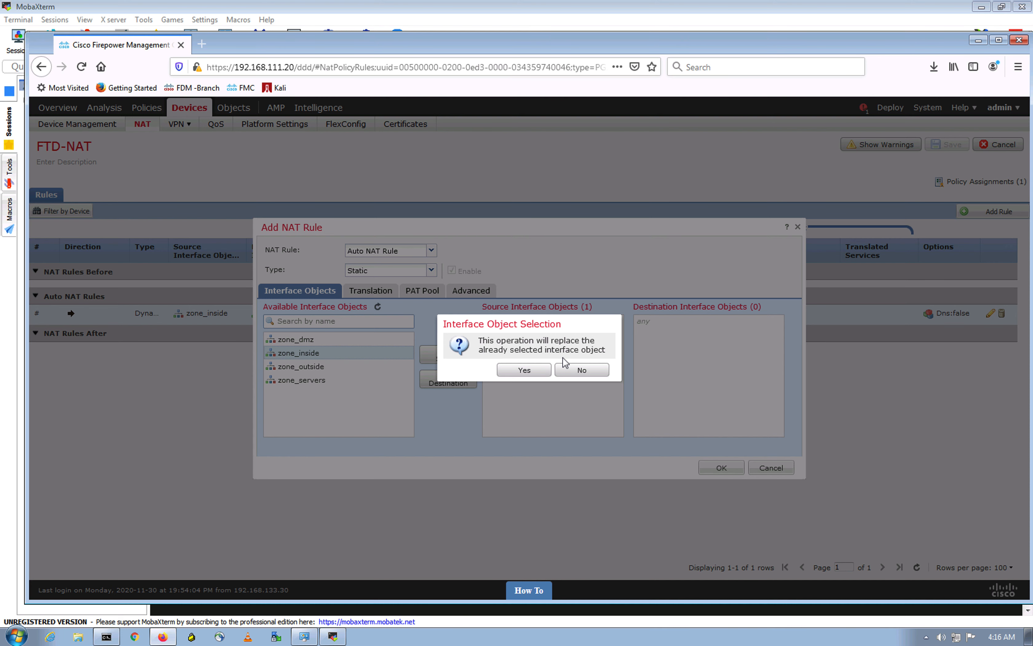
click(577, 375)
click(463, 384)
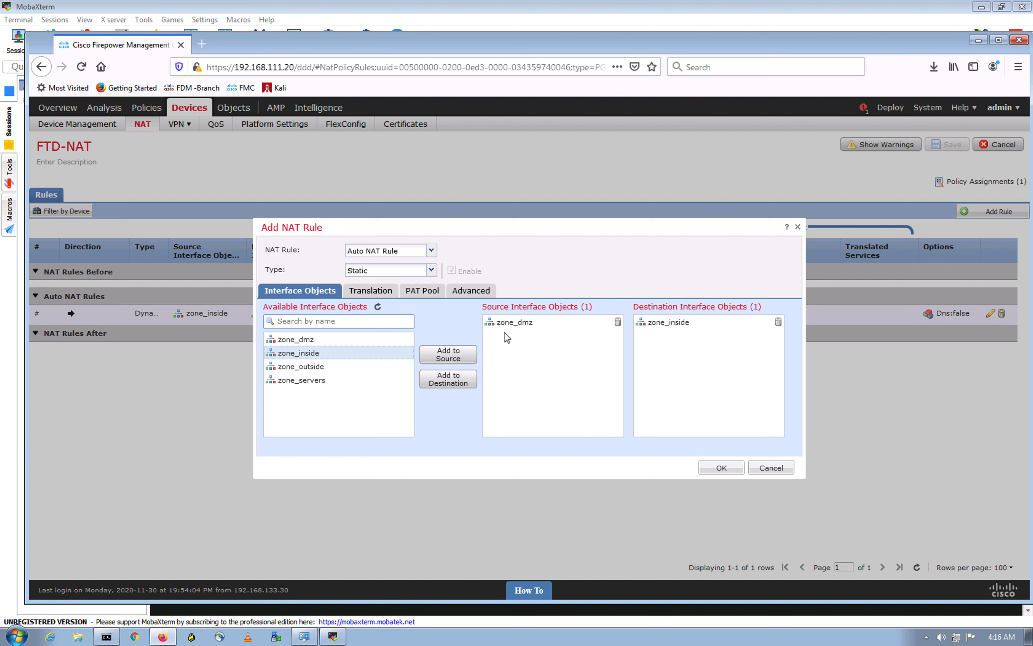
Step: Review the translation settings against the EVE topology's DMZ 192.168.10.0/24 segment
click(384, 295)
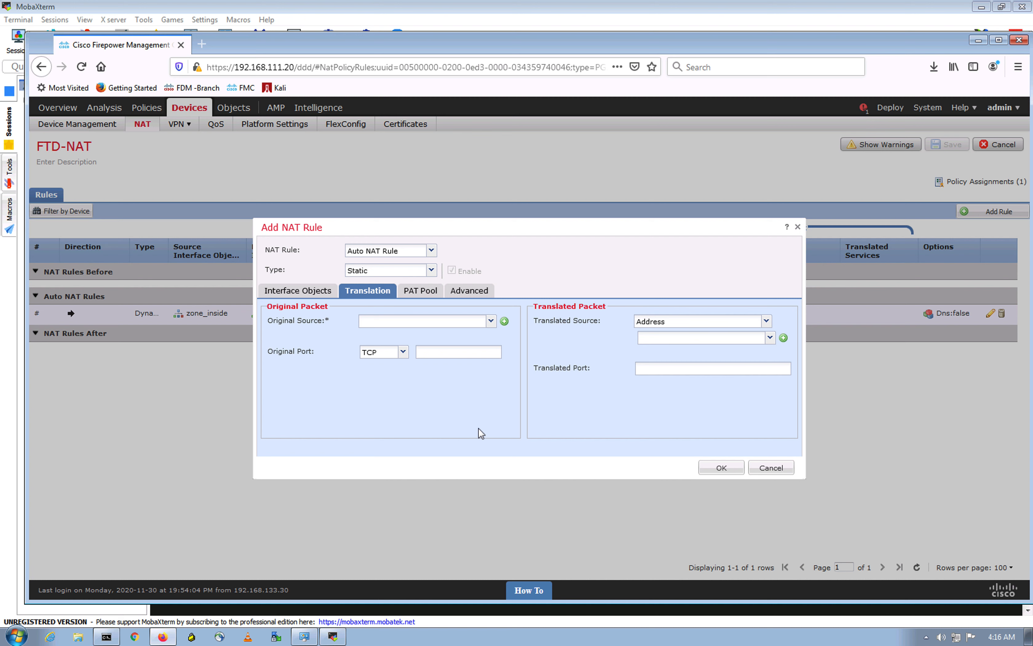
click(307, 291)
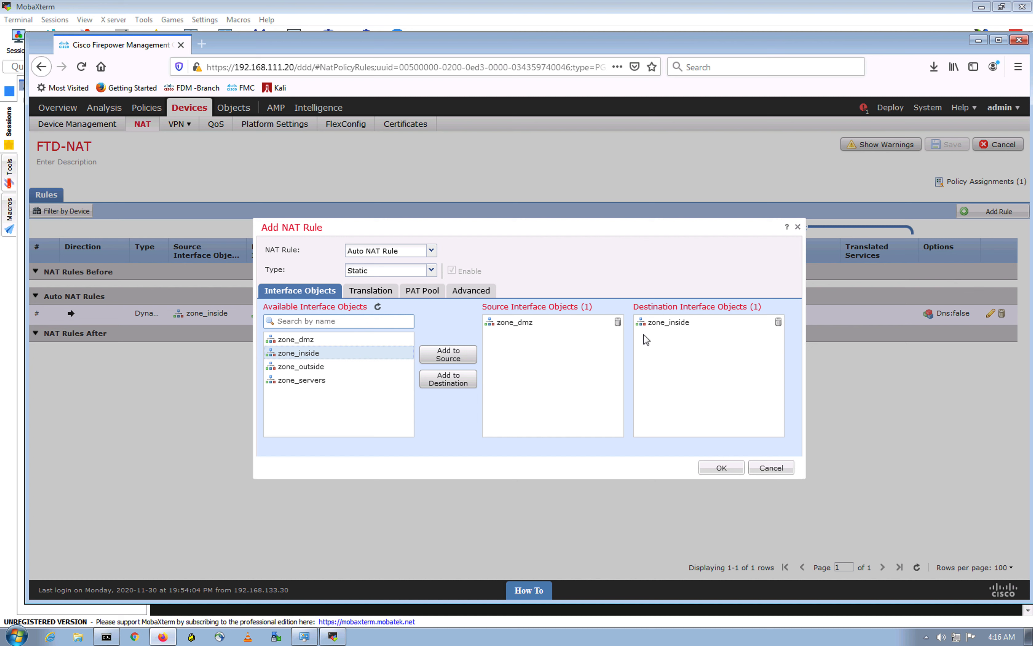
click(389, 293)
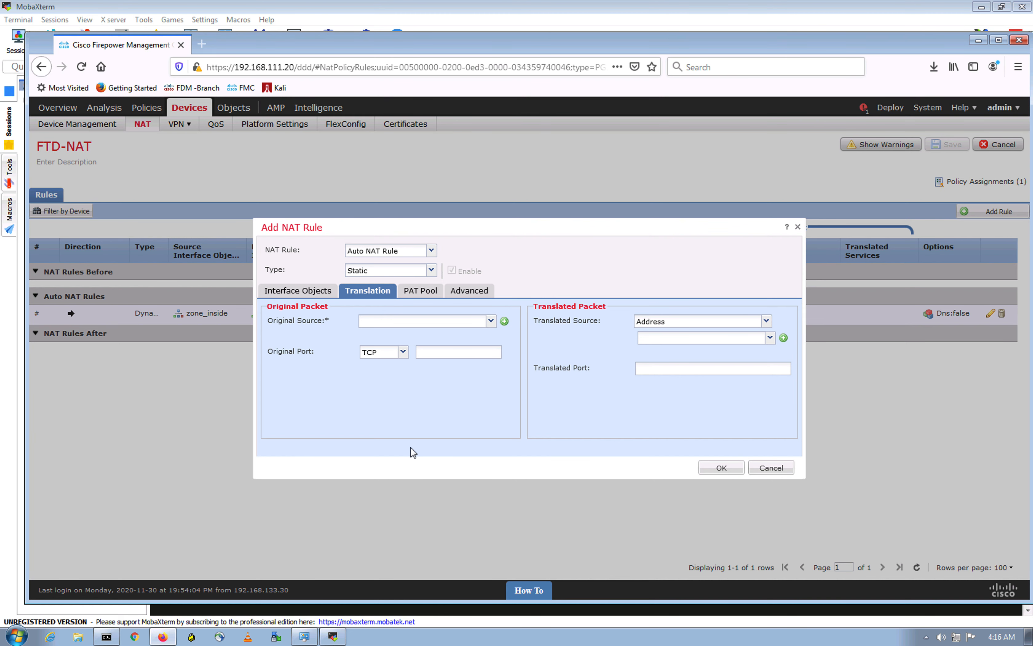
key(ctrl+Up)
click(485, 54)
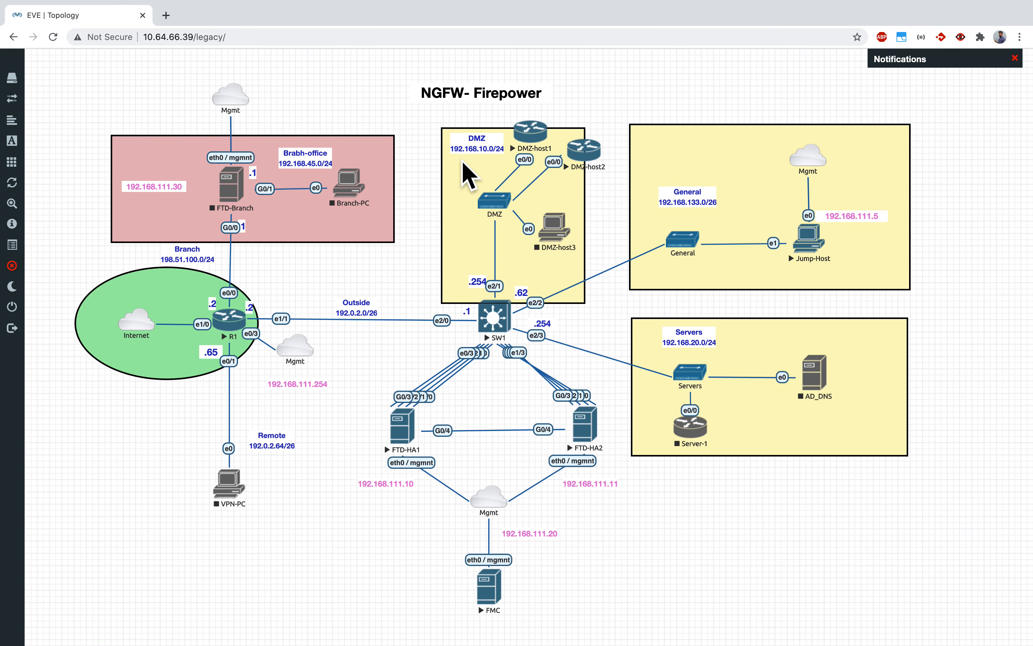
Step: Return to the NAT rule draft and clear the mistyped characters from the source field
key(ctrl+Up)
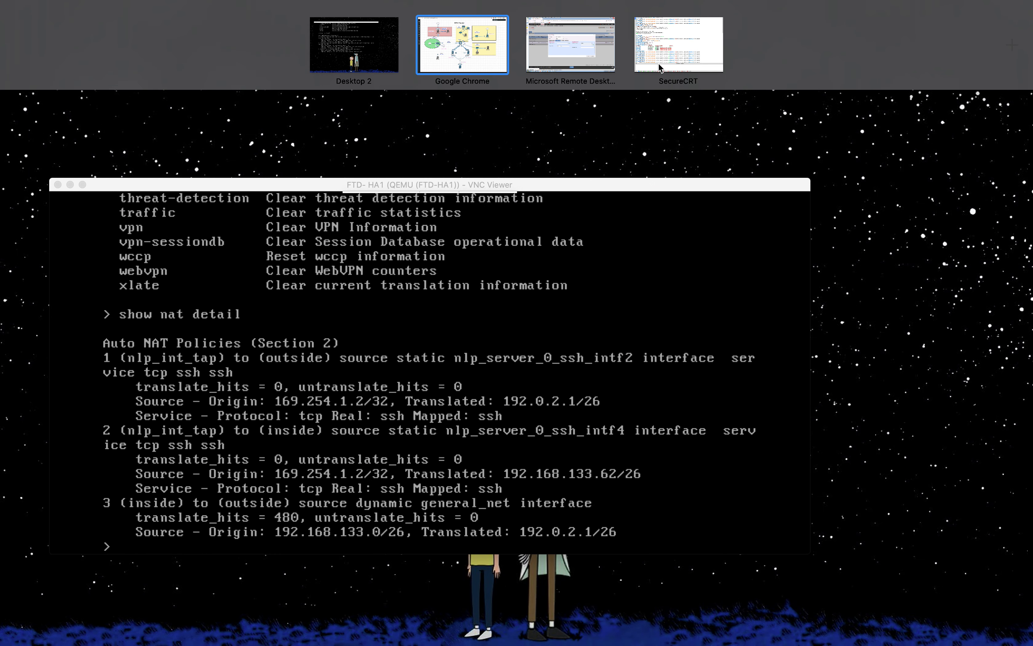
click(585, 52)
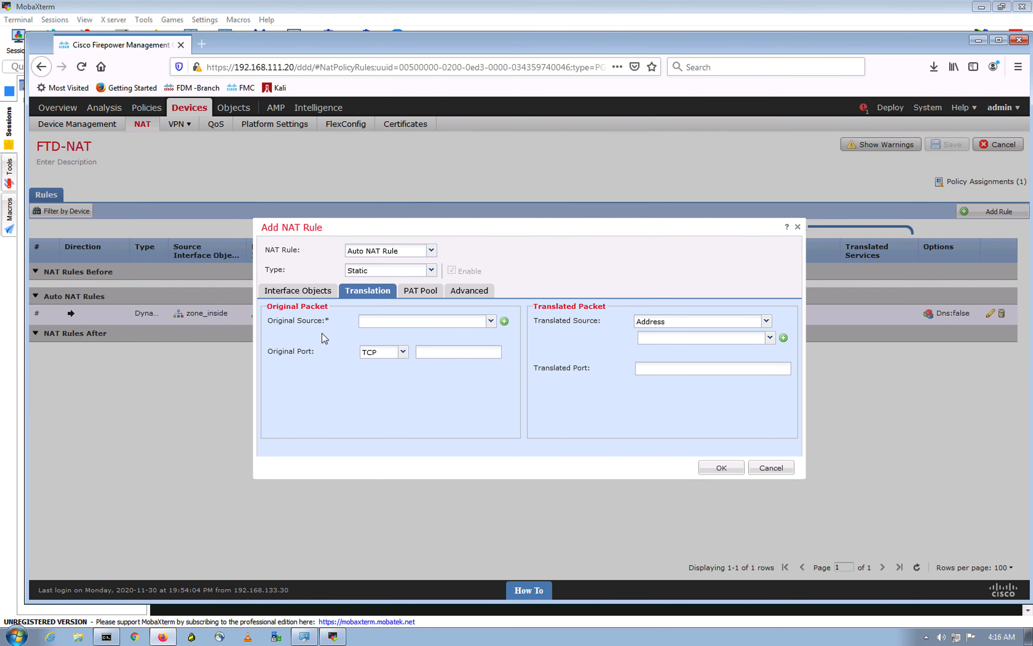
click(505, 321)
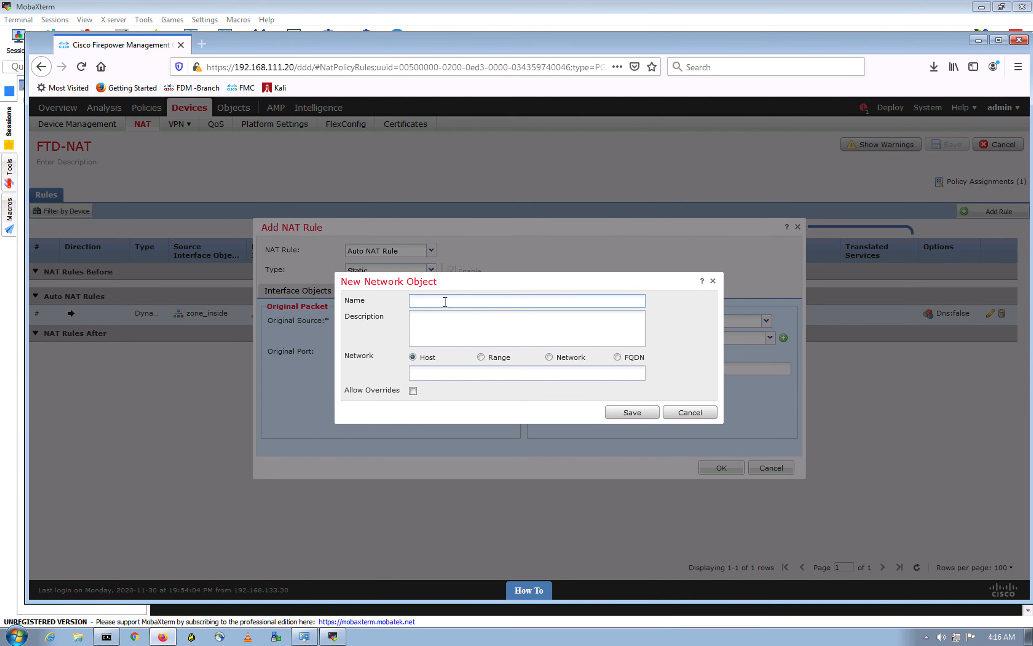
click(713, 281)
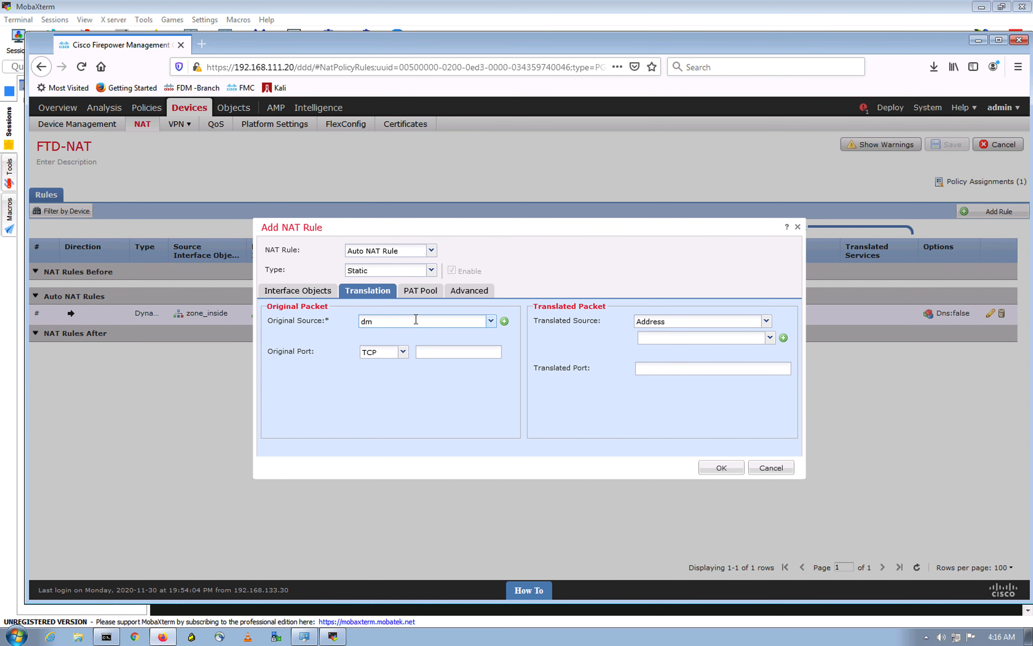
key(BackSpace)
key(BackSpace)
Step: Create and save host network object DMZ-H2 for 192.168.10.99
click(505, 321)
click(437, 302)
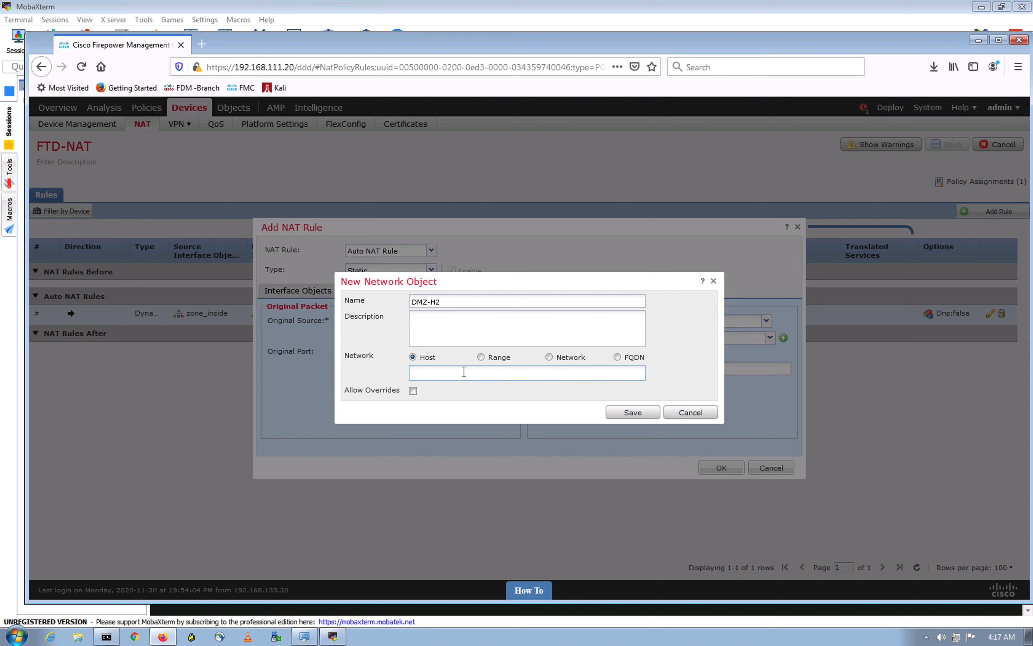
text(92.168.10.99)
click(627, 414)
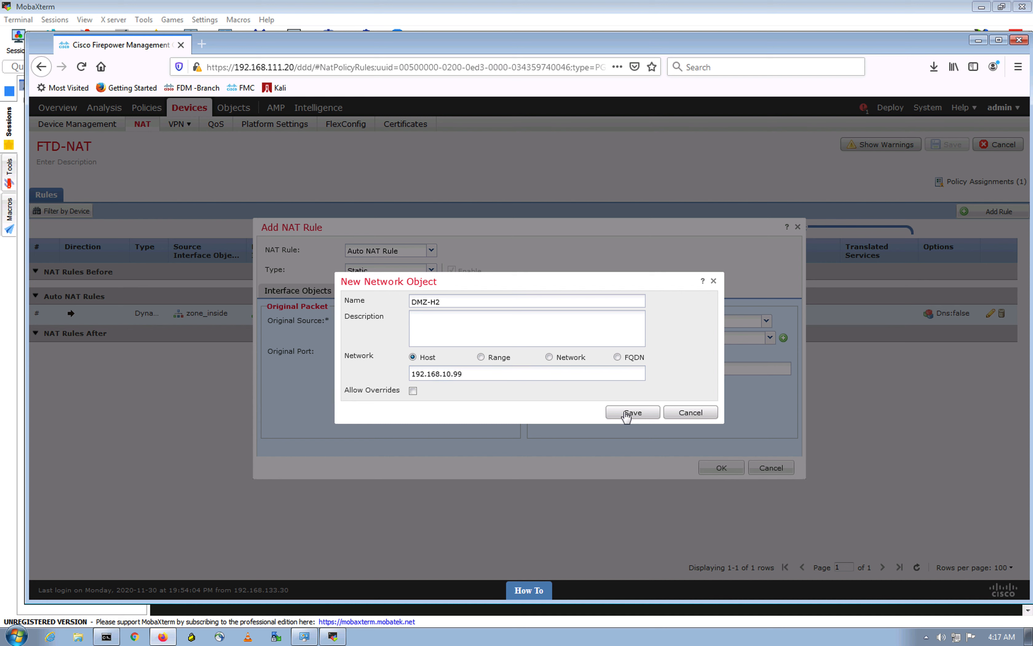
click(641, 412)
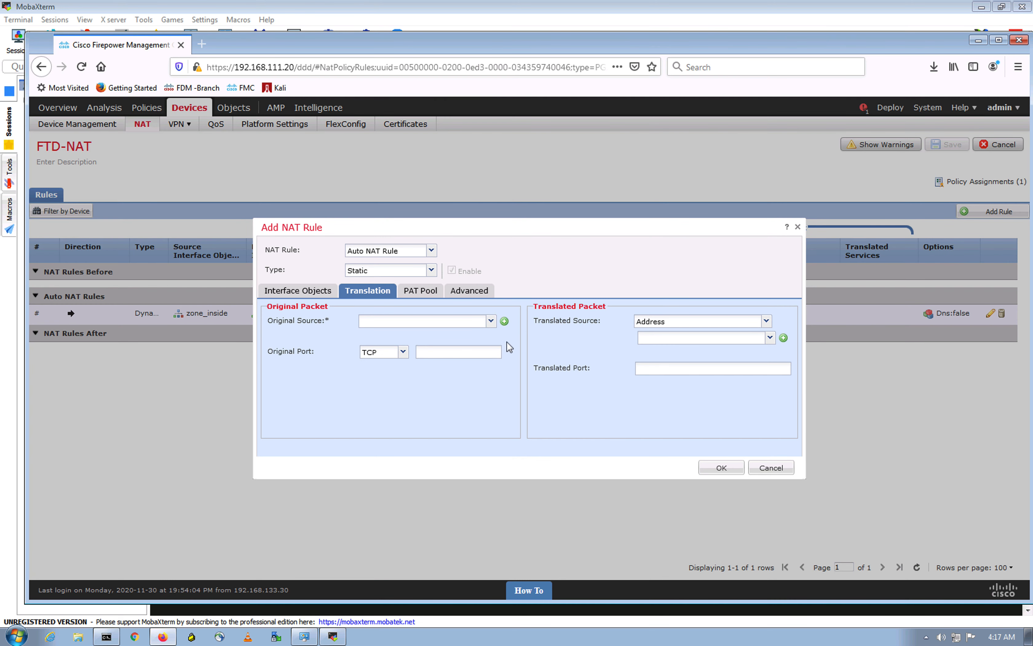
click(473, 323)
Step: Enter DMZ-H2 as original source and save new host object DMZ-H2-NAT for 10.10.10.99
text(DMZ-H2)
click(784, 337)
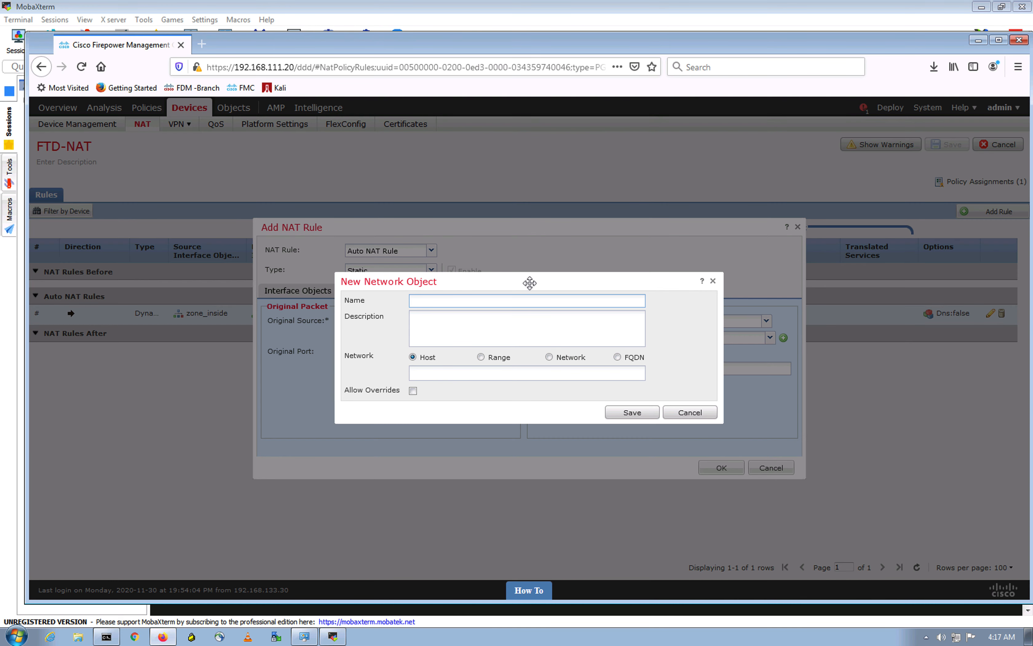
text(DMZ)
key(BackSpace)
text(Z-H2-NAT)
click(434, 371)
text(10.10.10.99)
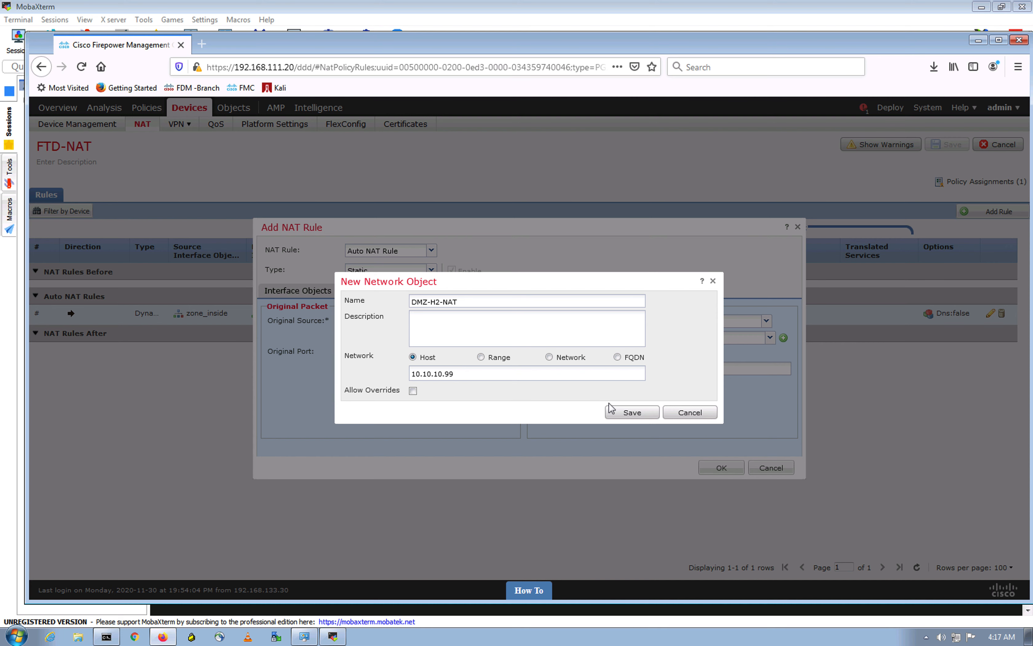
click(615, 417)
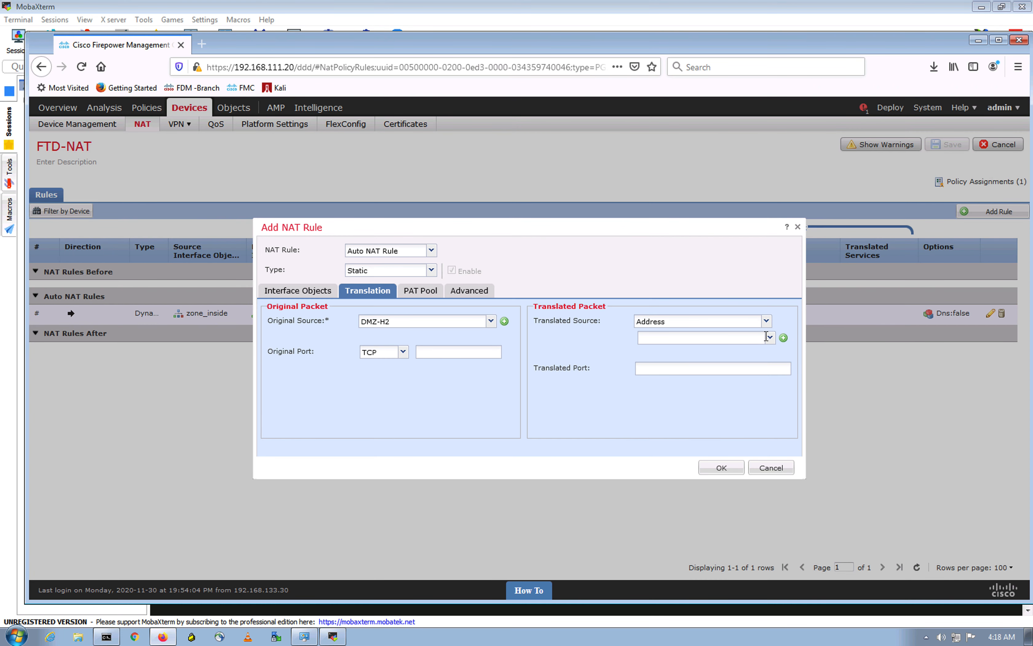
Step: Choose DMZ-H2-NAT as translated source, add the rule and save the FTD-NAT policy
text(dmz)
click(703, 367)
click(297, 295)
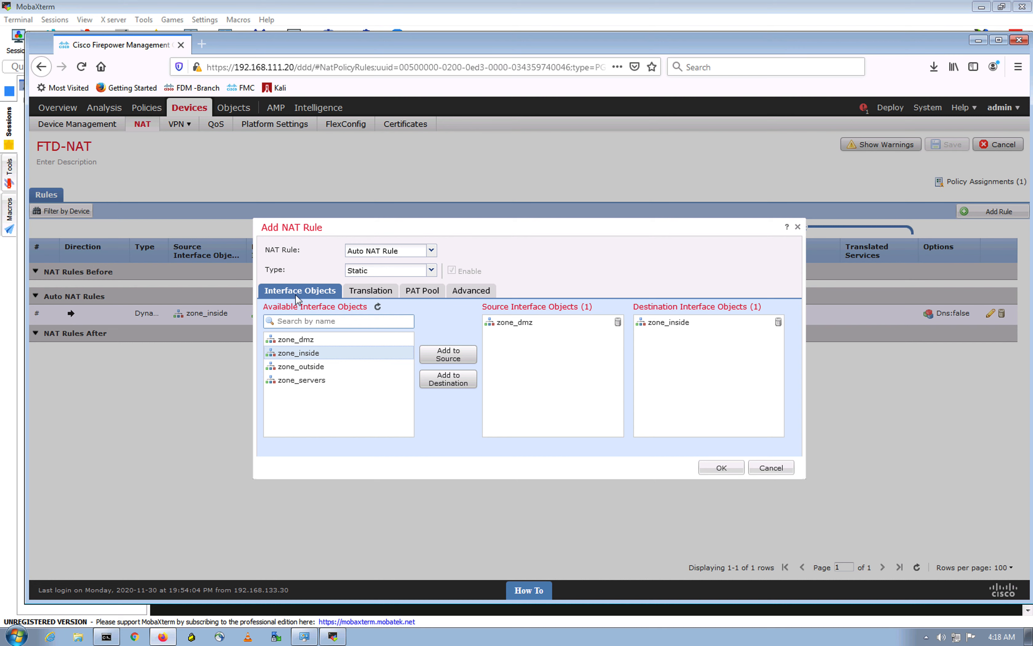
click(371, 293)
click(721, 468)
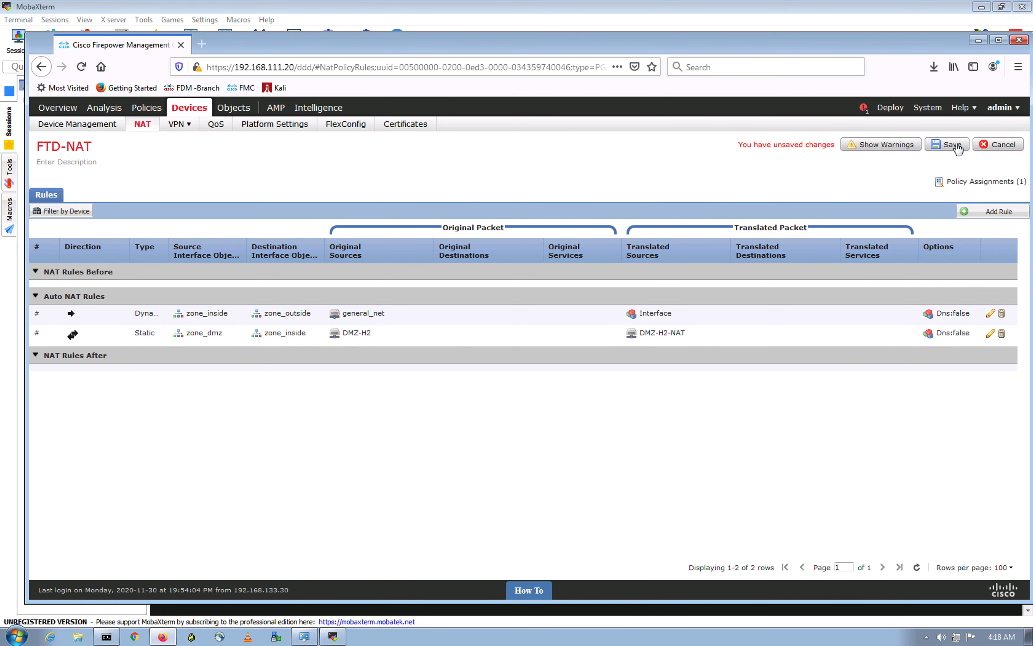
click(958, 148)
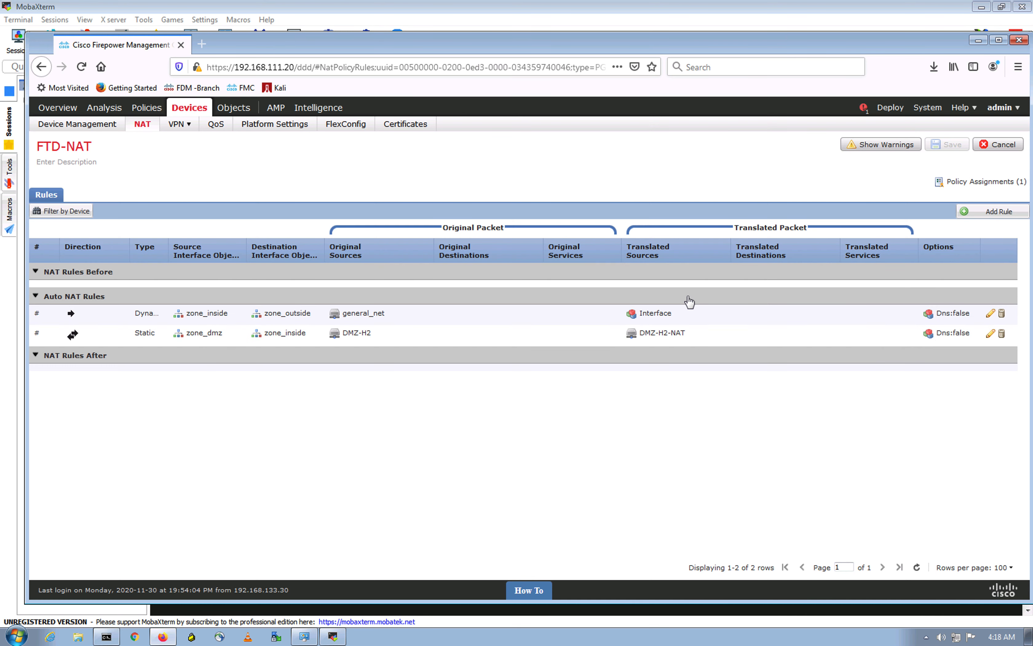
Step: Deploy the pending NAT changes to FTD-HA1 and confirm the deployment
click(885, 112)
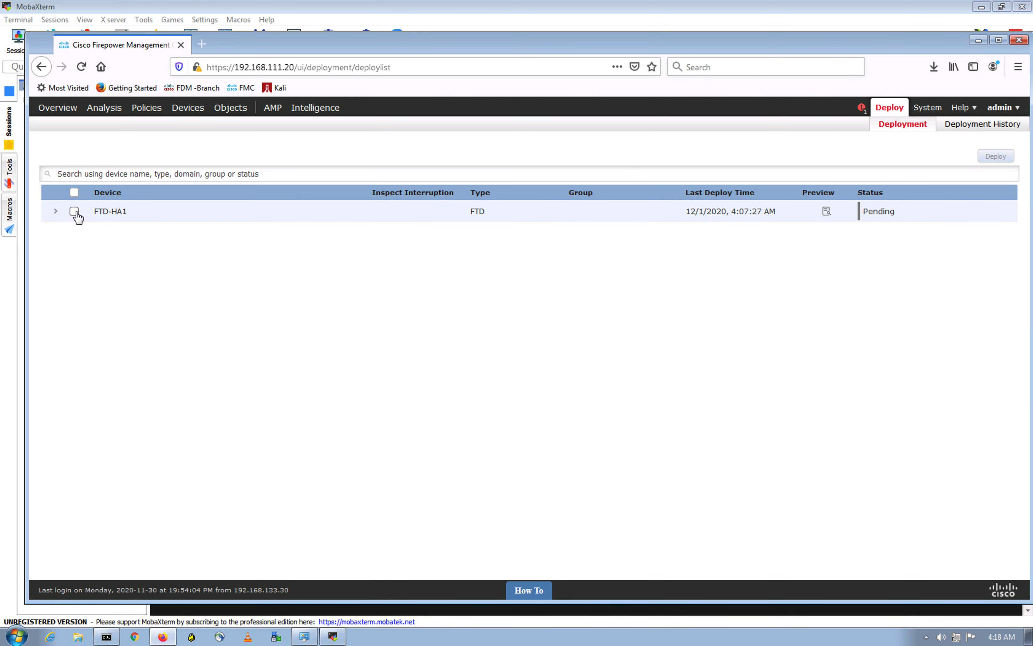
click(75, 212)
click(992, 159)
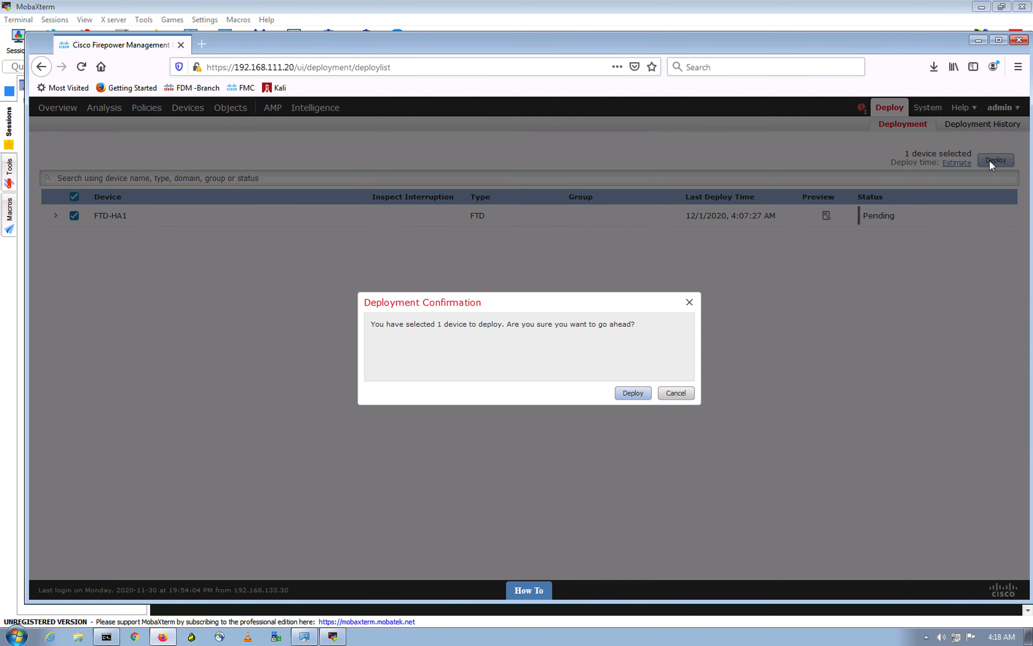
click(634, 393)
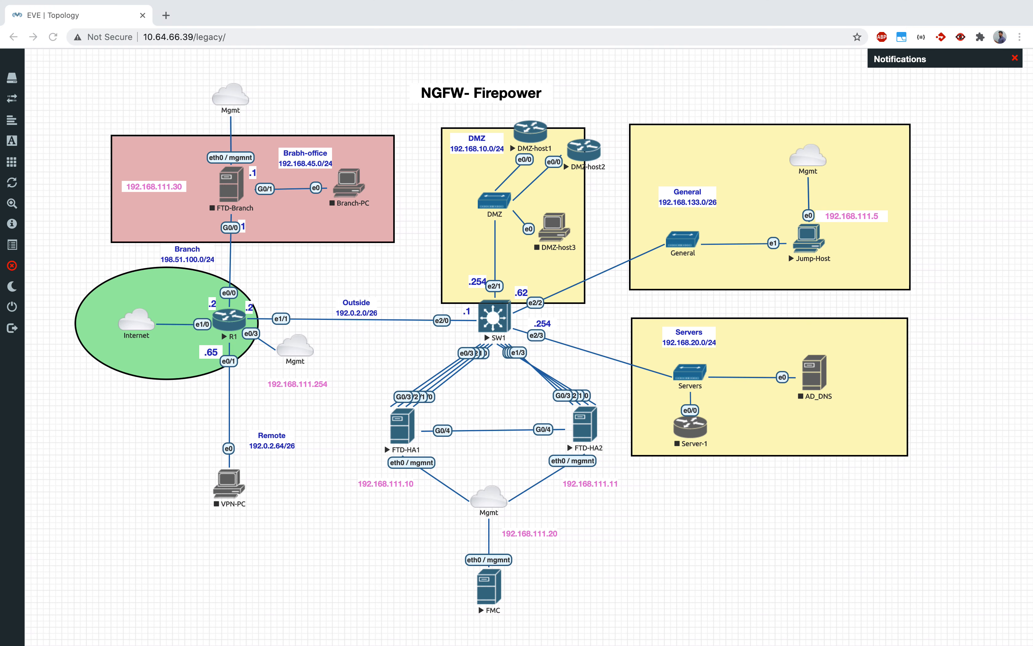
Step: Check the FMC deployment status on the Windows remote desktop, then return to MobaXterm
click(766, 533)
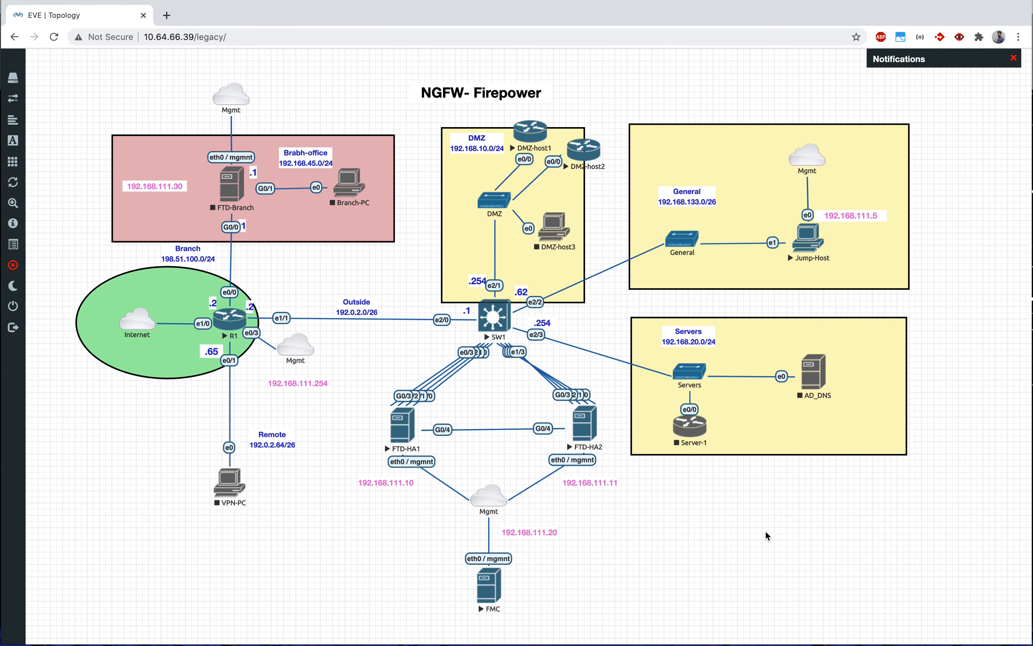
key(ctrl+Up)
click(646, 23)
key(ctrl+Up)
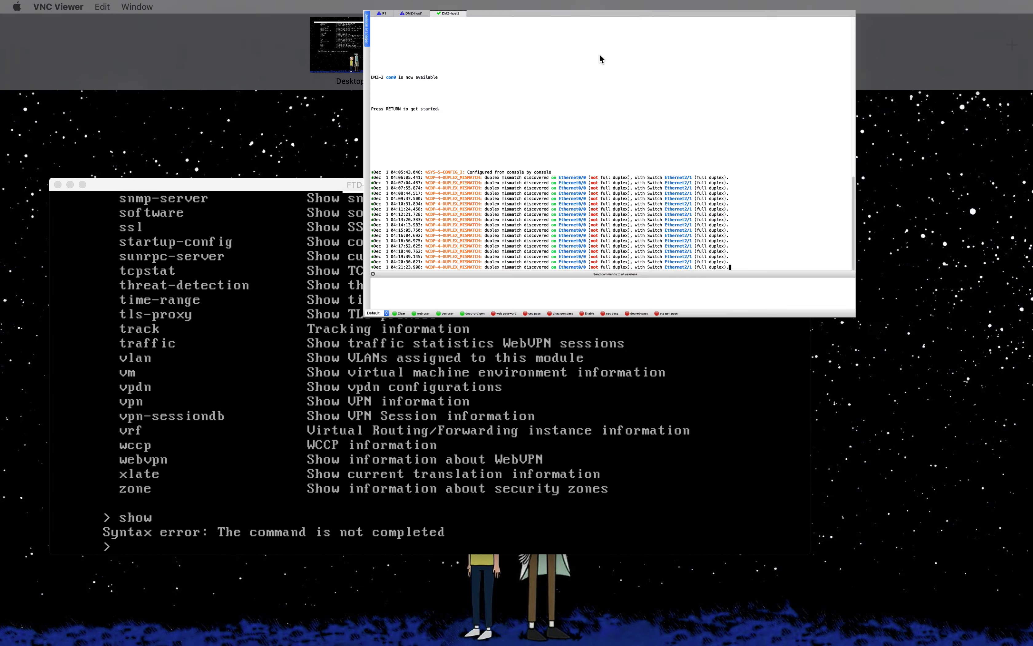
click(599, 54)
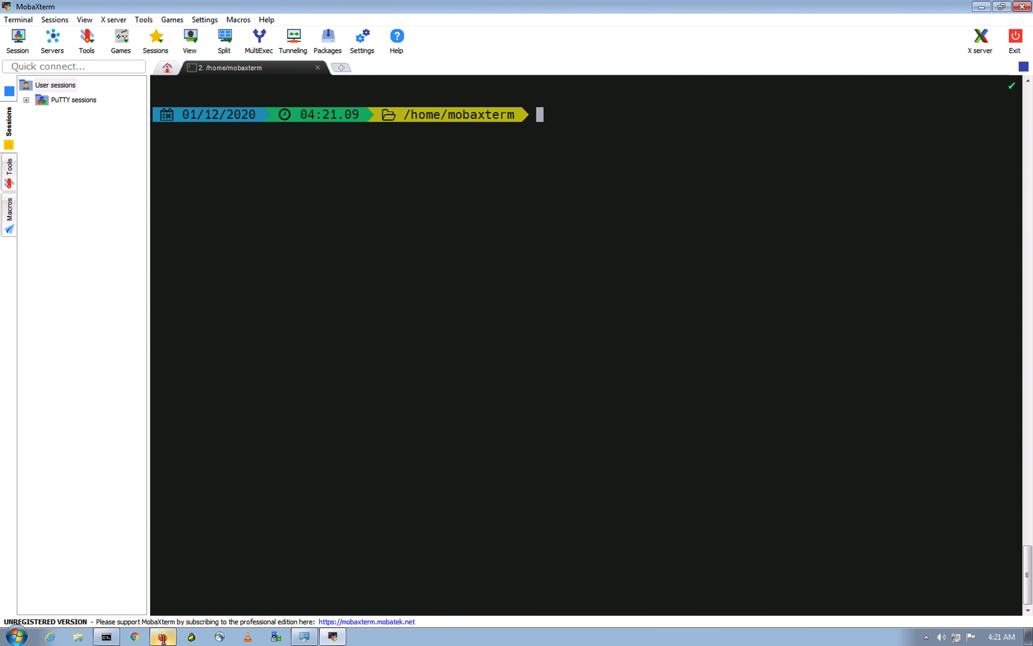
click(163, 636)
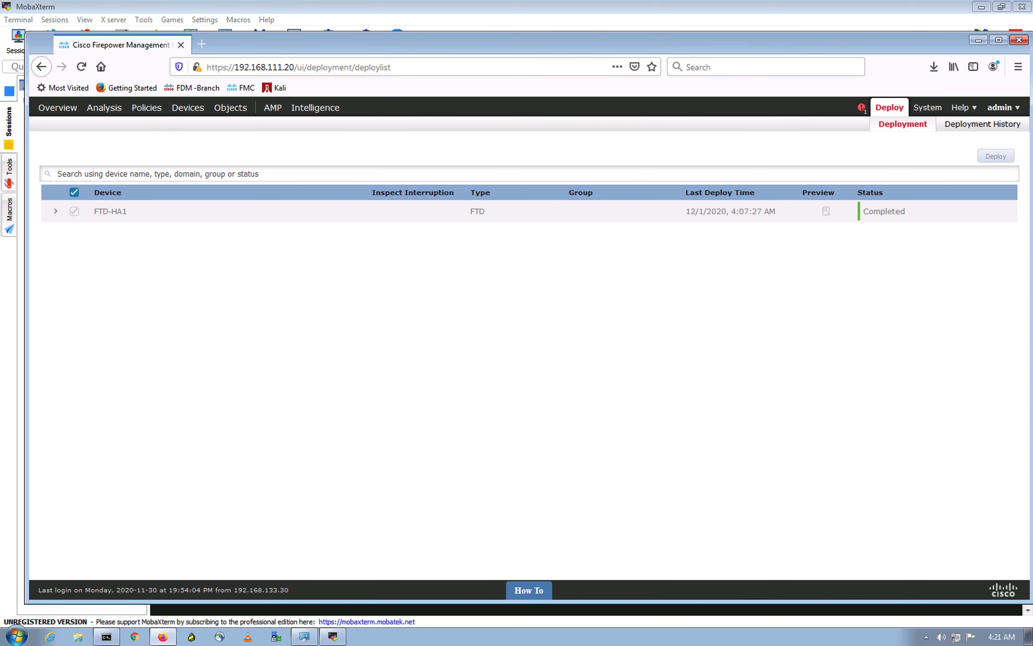
click(336, 637)
Step: SSH to 10.10.10.99 with the login username and password, then run show users
text(ssh -l )
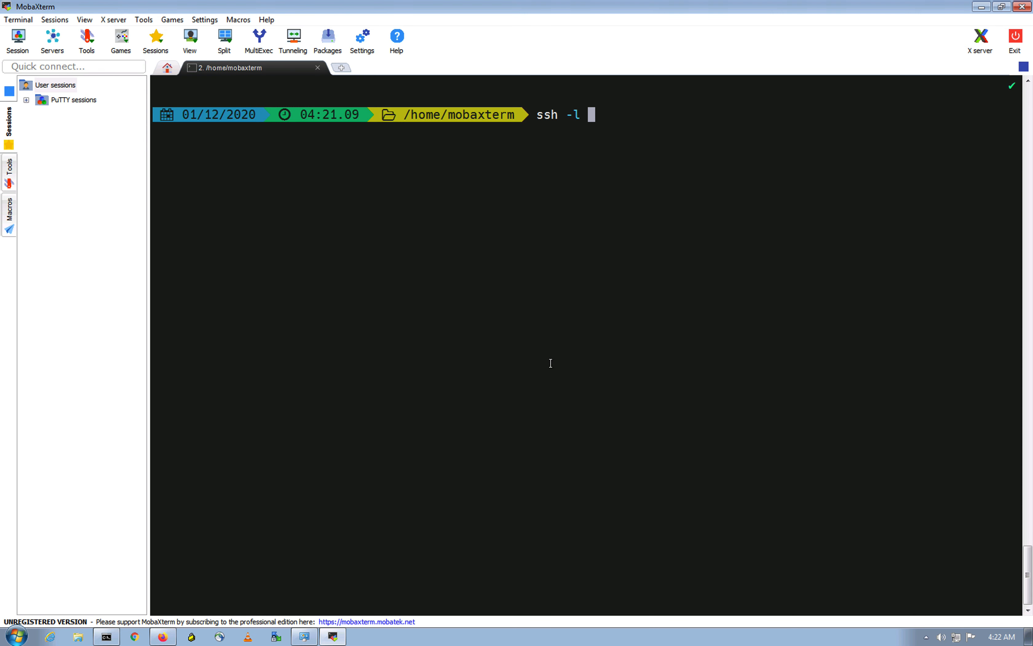
text(cisco)
key(ctrl+Up)
click(498, 56)
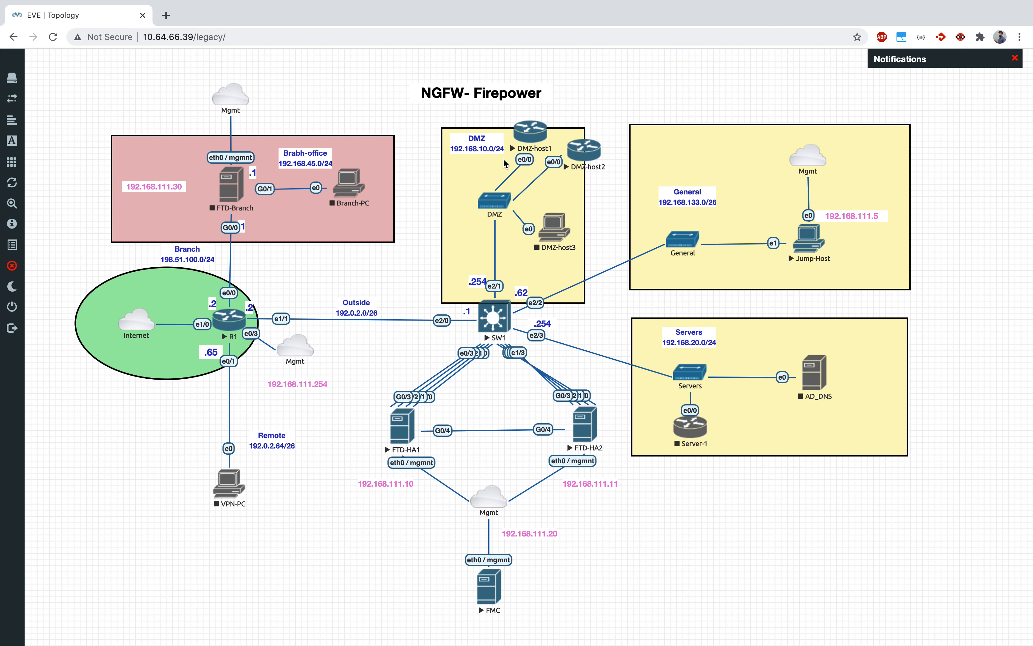
key(ctrl+Up)
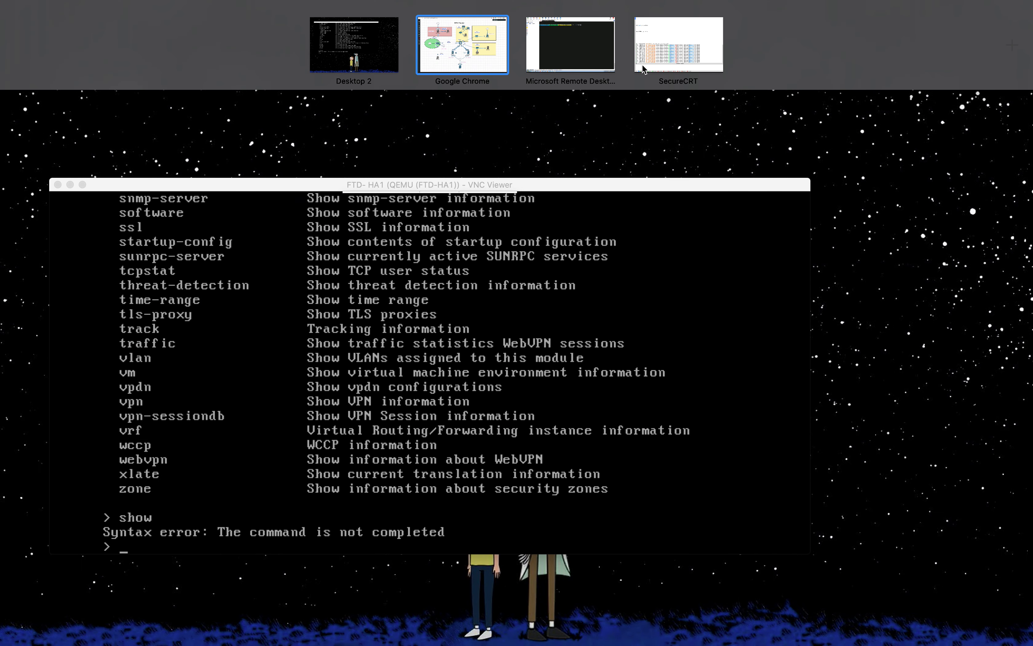
click(597, 42)
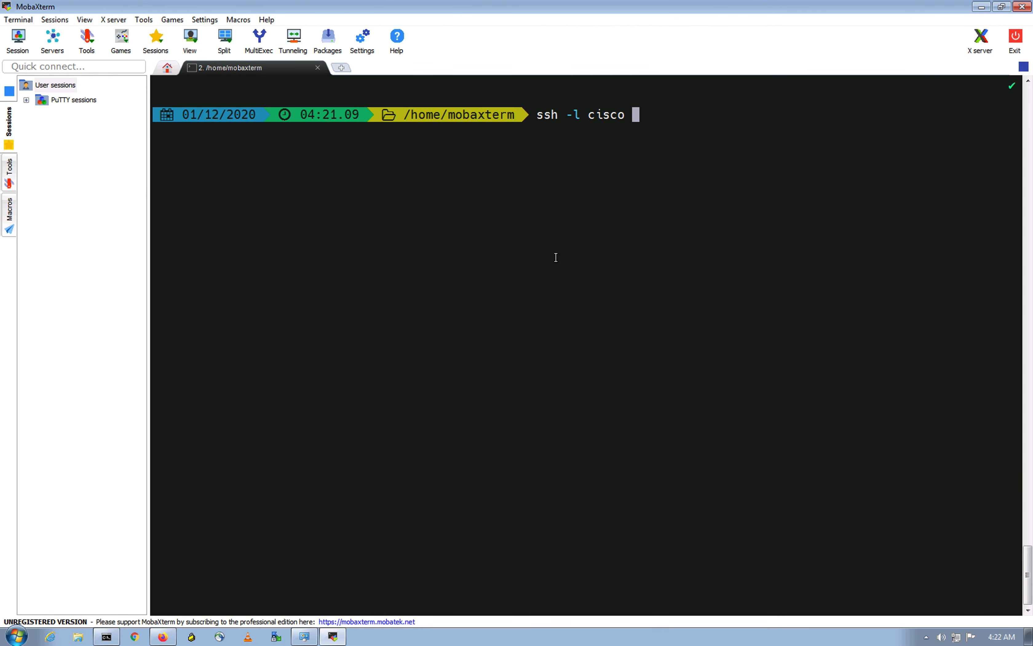
text(10.10.10.99)
key(Return)
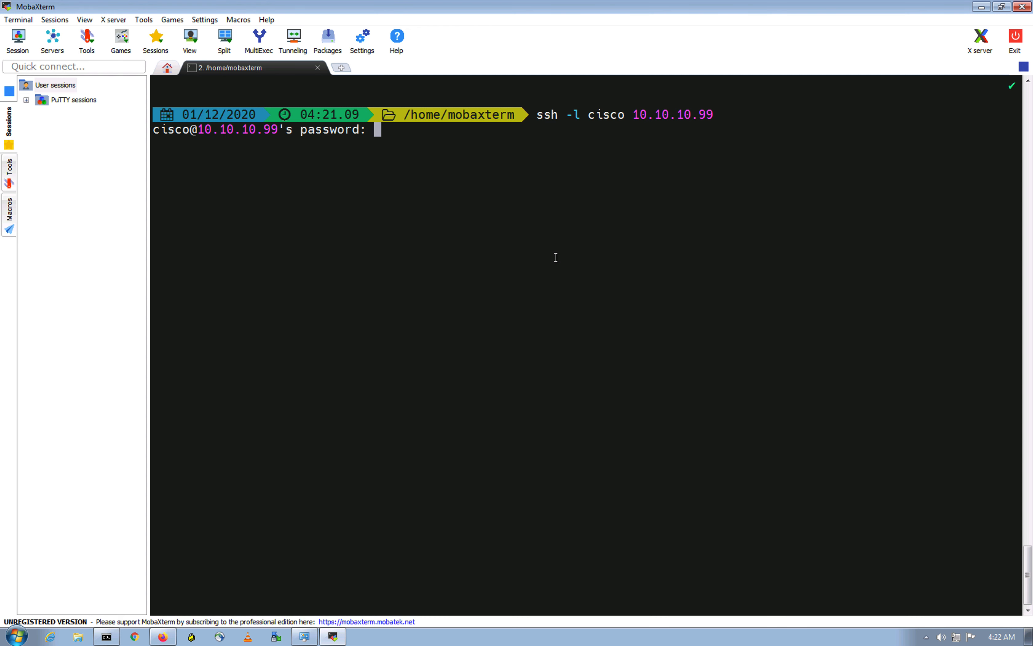
key(Return)
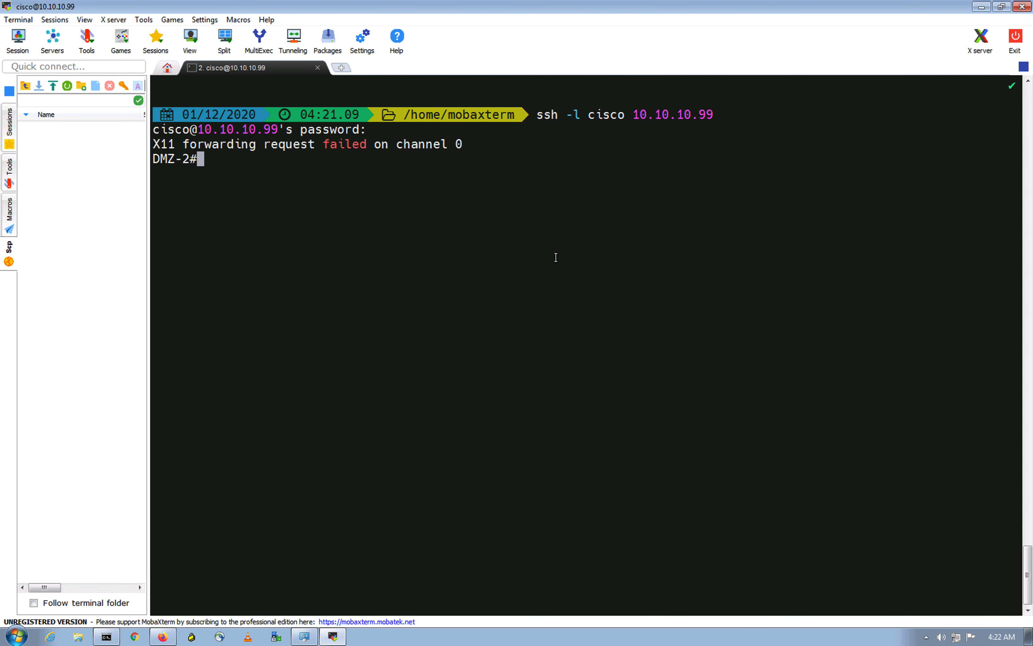
text(show users)
key(Return)
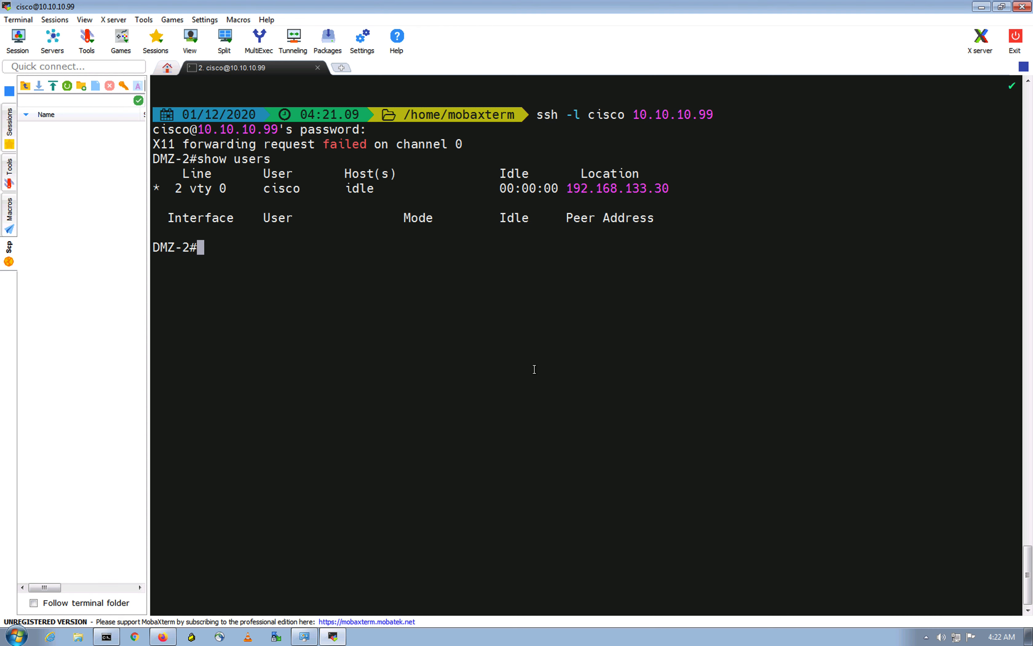
drag(568, 188, 667, 188)
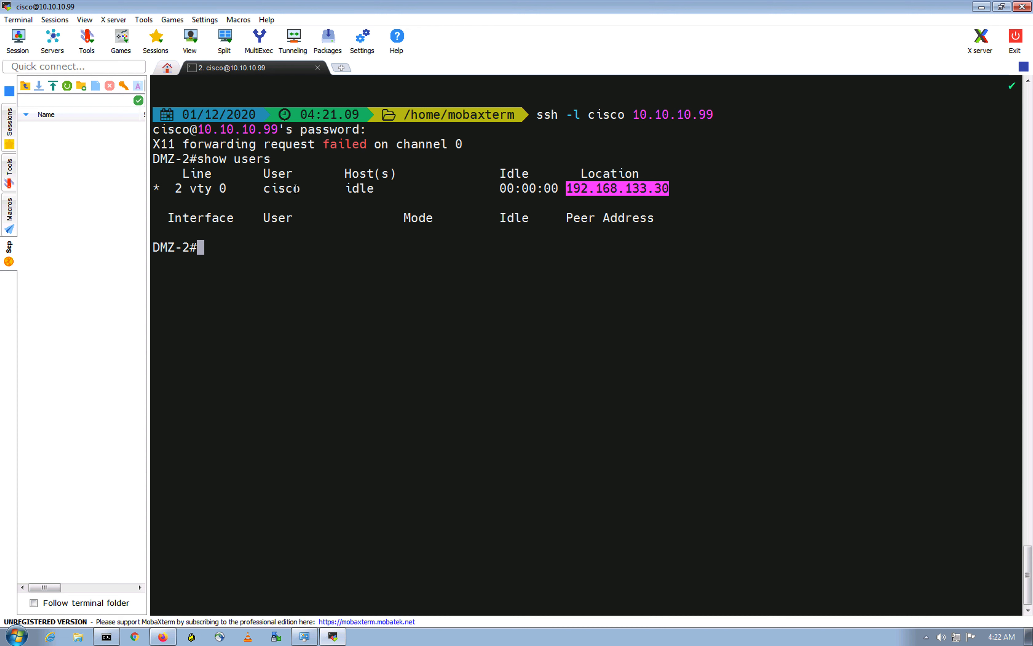
click(518, 260)
drag(568, 188, 669, 189)
click(710, 329)
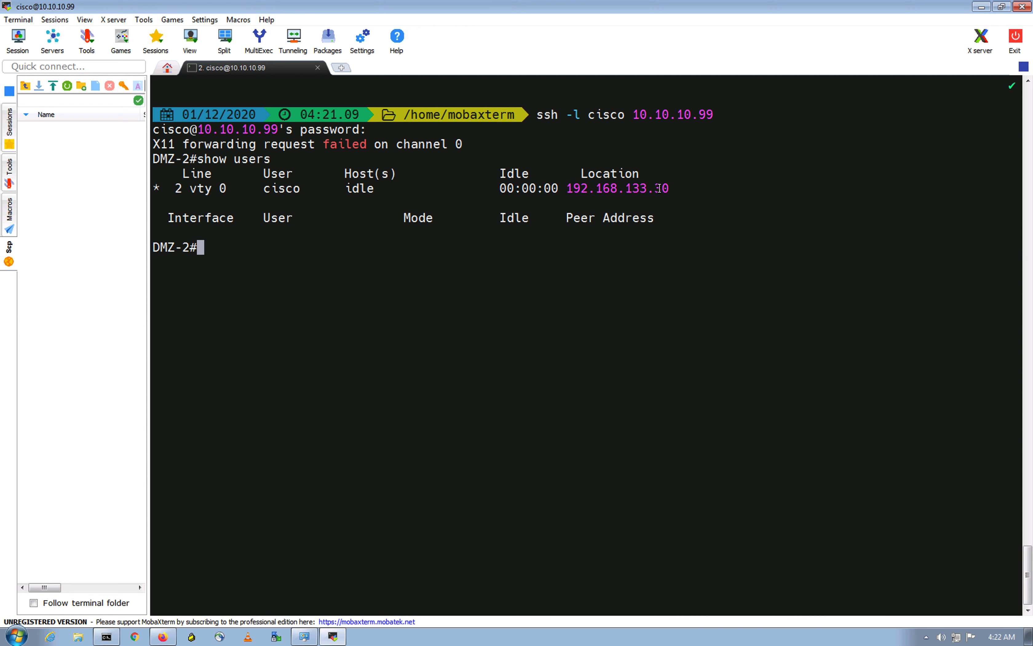
drag(632, 114, 724, 115)
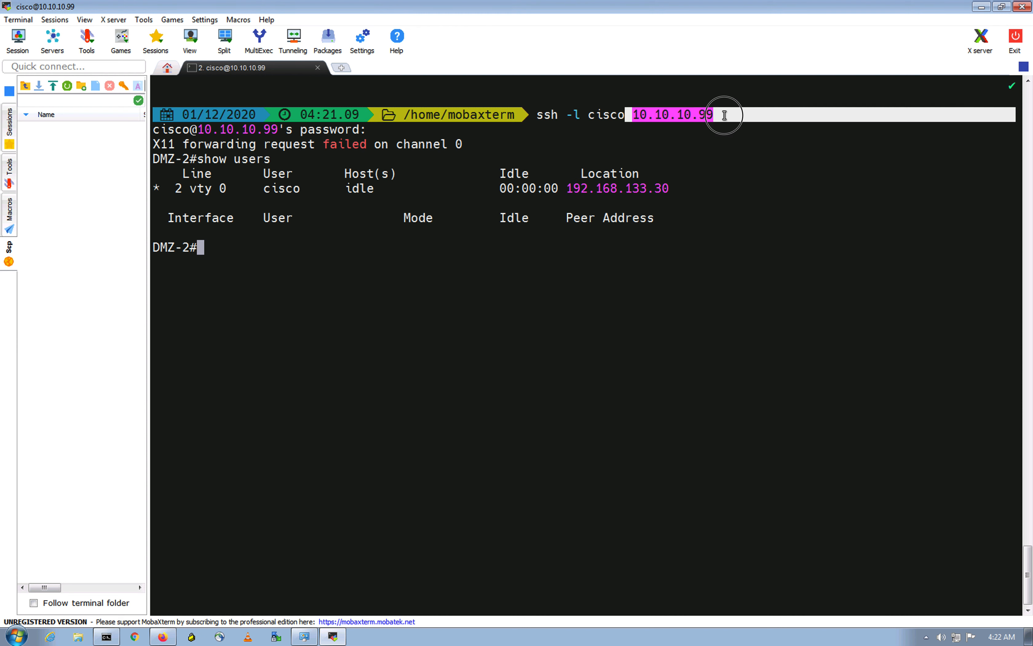
click(726, 222)
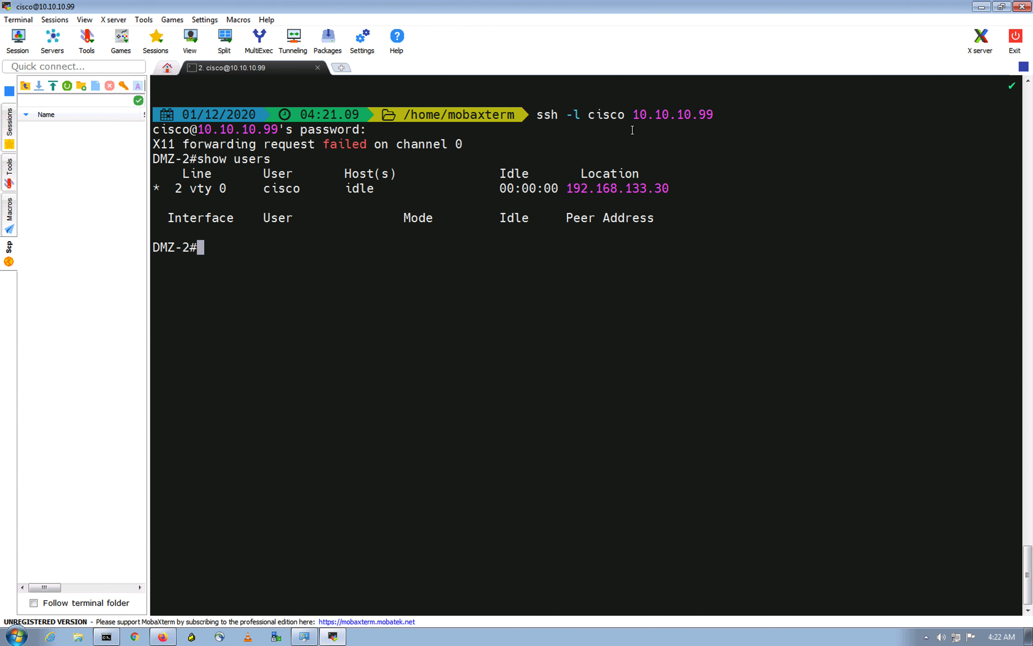
drag(635, 115, 709, 116)
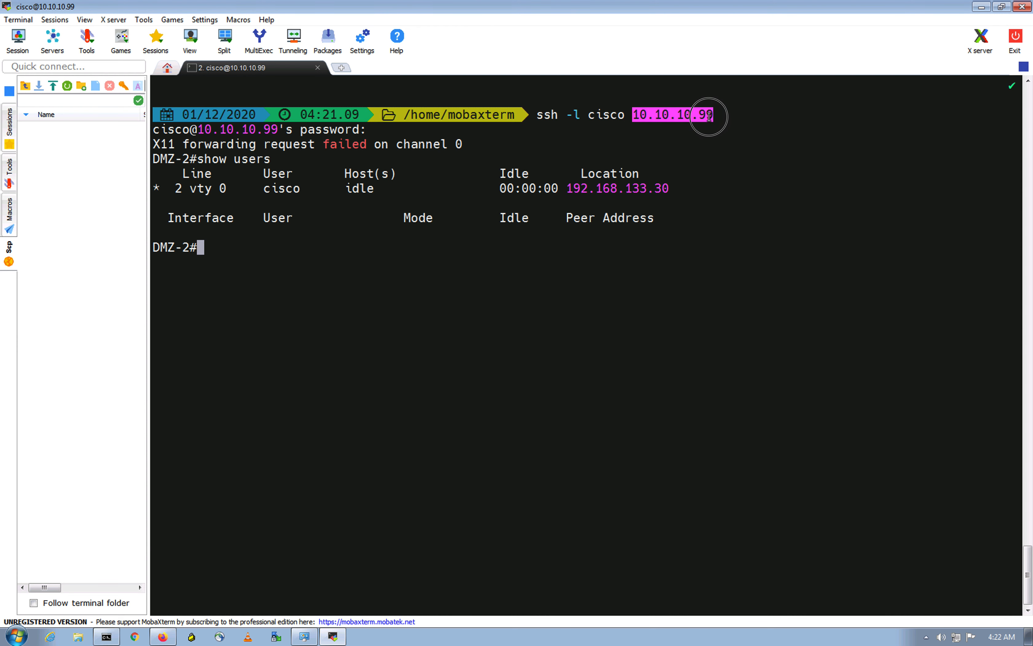
click(532, 334)
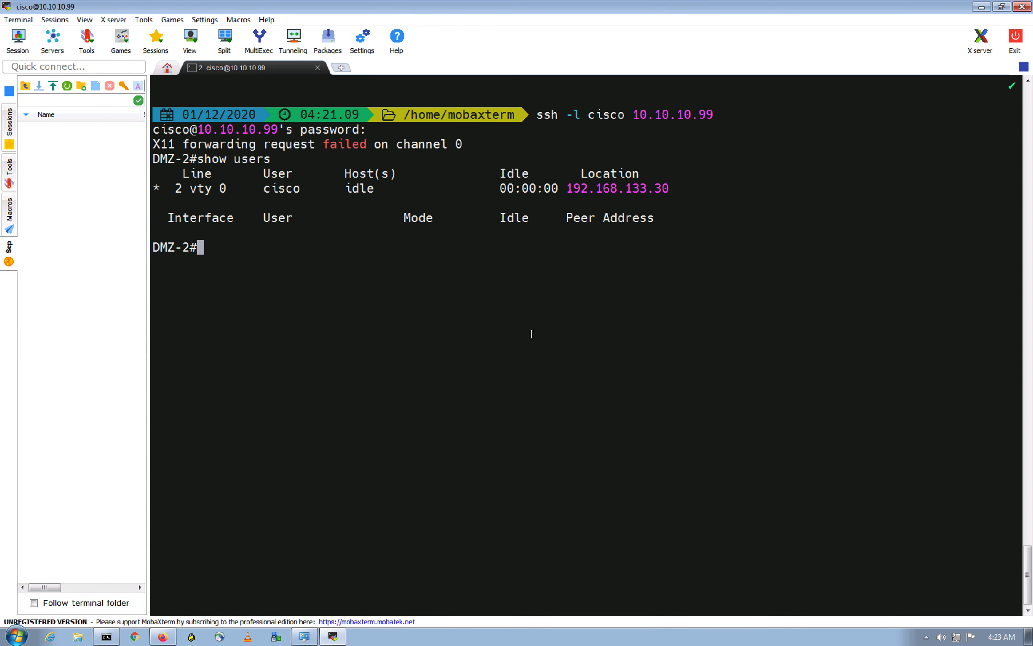
click(532, 334)
Step: Run show nat detail on the FTD-HA1 console
key(ctrl+Up)
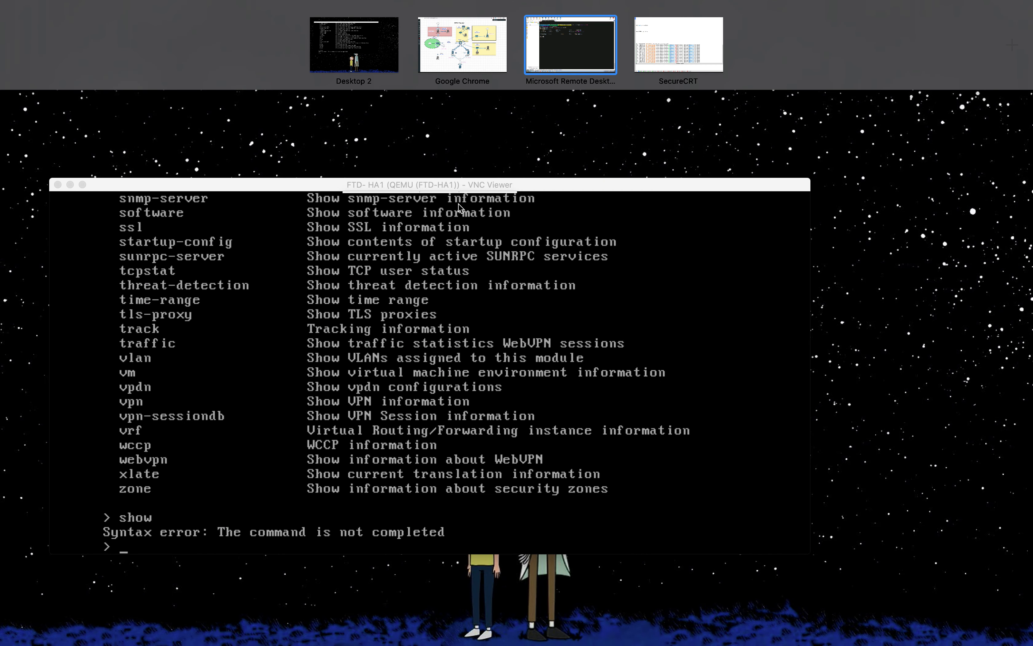
click(475, 311)
text(show )
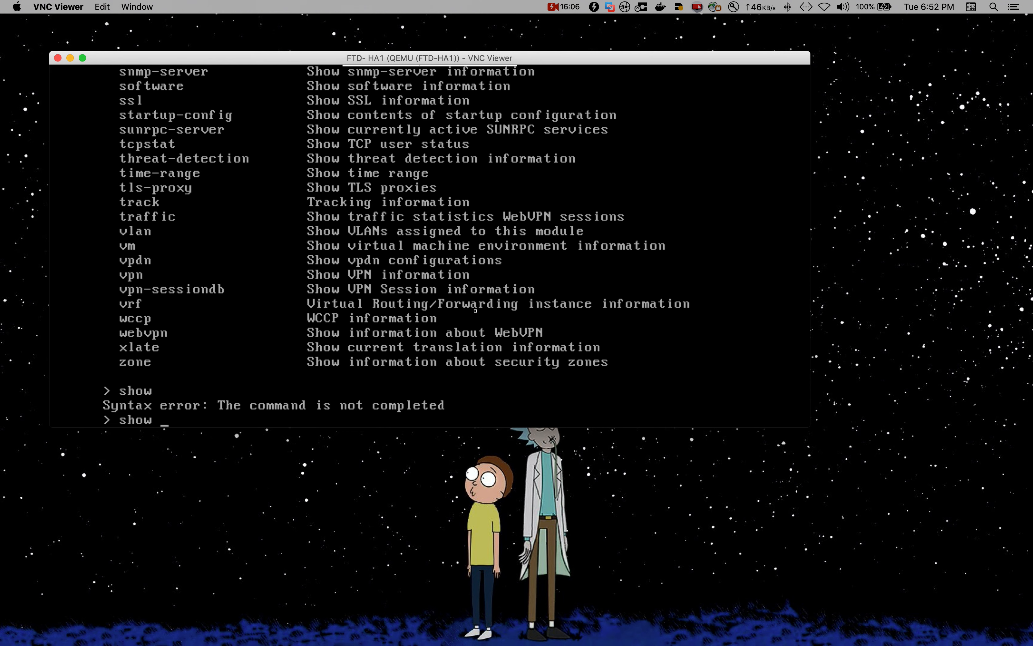
text(nat detail)
key(Return)
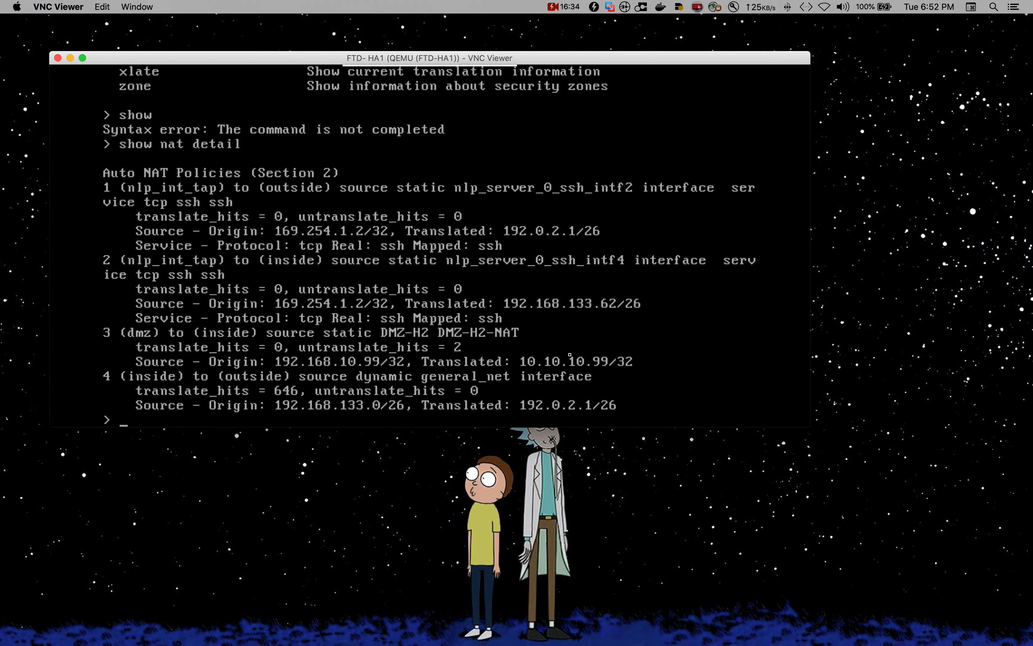
click(511, 488)
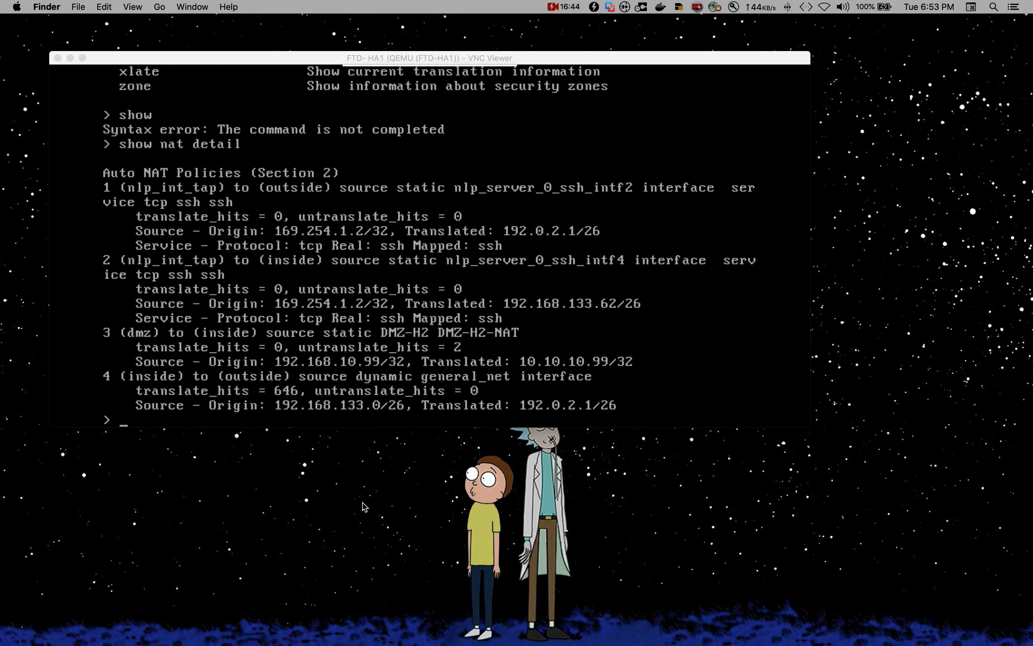
Step: Switch over to the EVE network topology page
key(ctrl+Up)
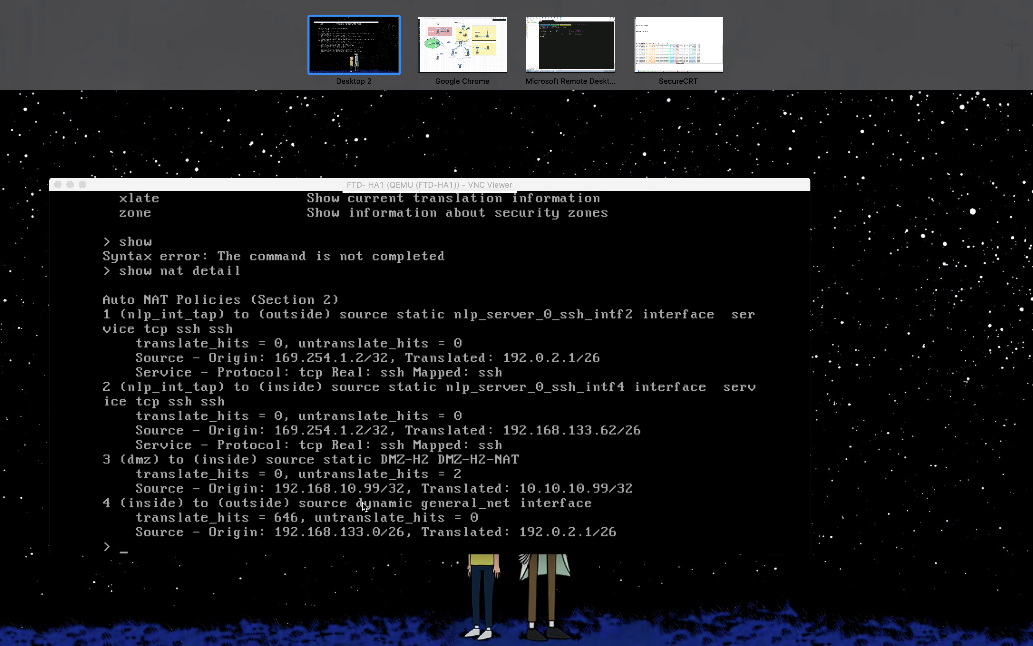
mouse_move(503, 49)
click(506, 50)
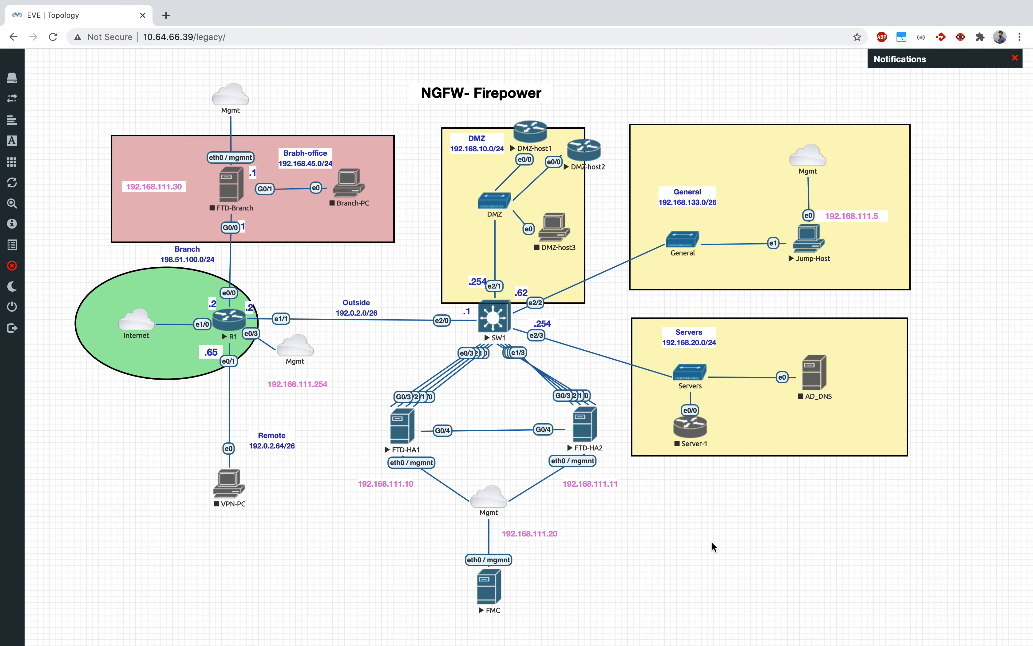
key(ctrl+Up)
Step: Bring the FMC browser forward and open the FTD-NAT policy from Devices > NAT for editing
click(553, 68)
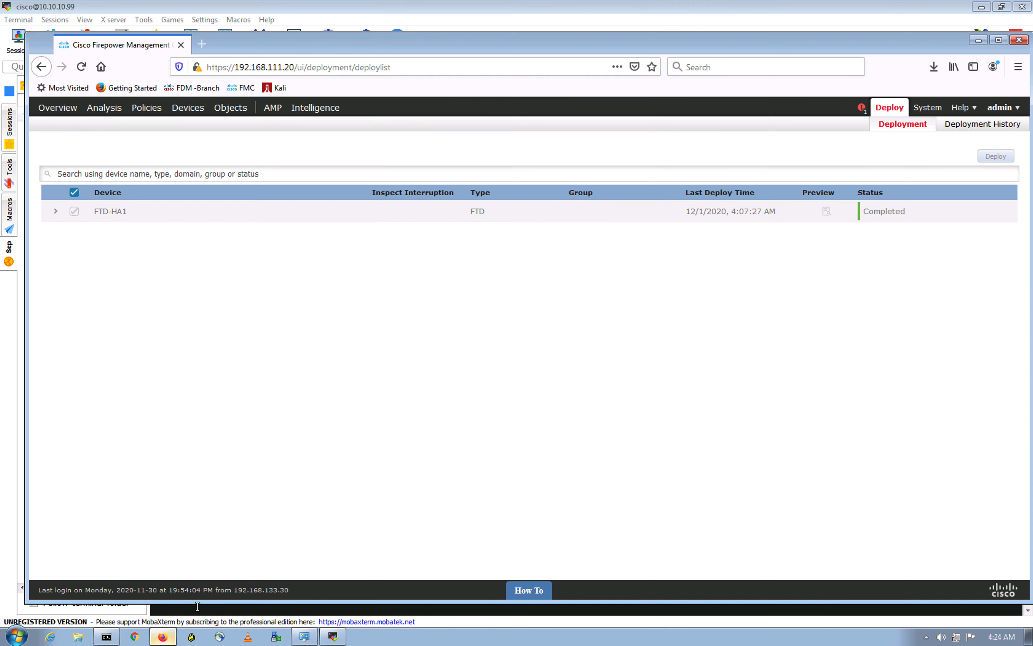
click(163, 636)
mouse_move(184, 113)
click(141, 123)
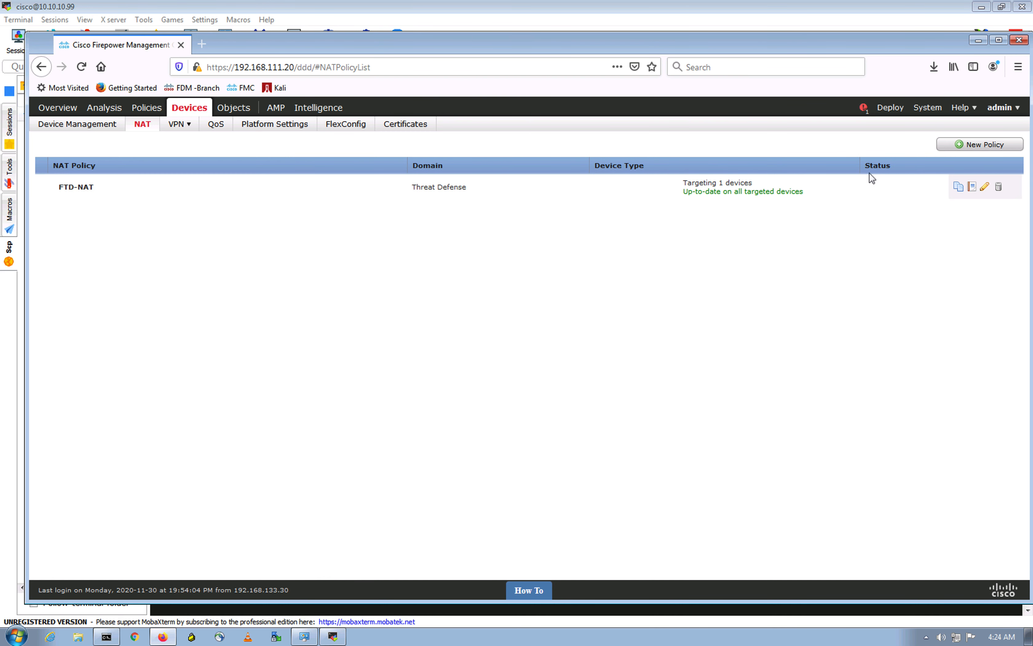
click(985, 188)
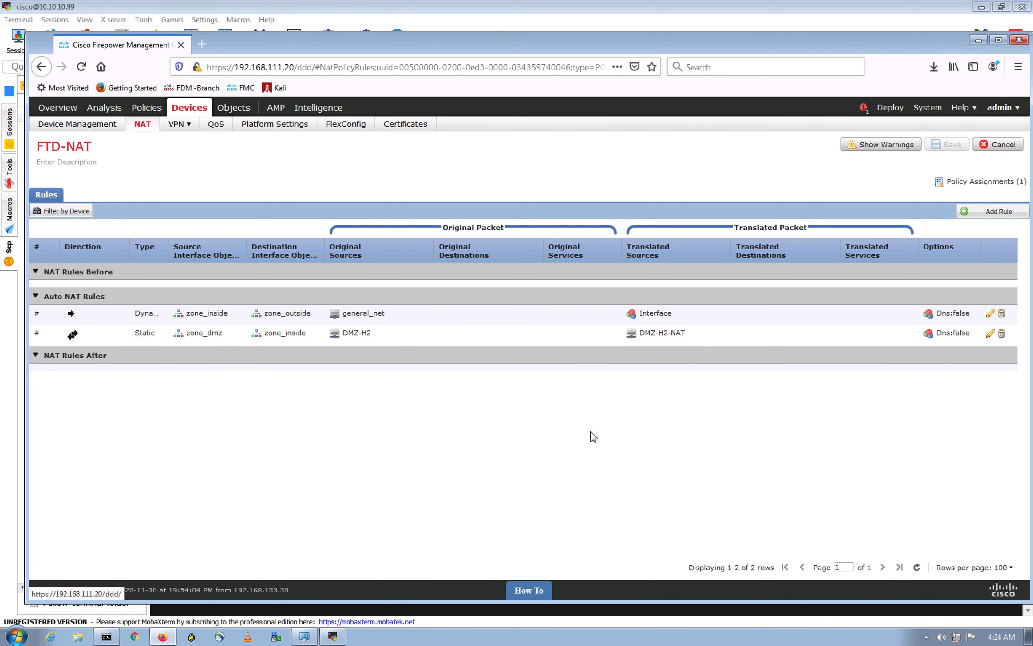
Step: Add a new Dynamic manual NAT rule placed in NAT Rules Before
click(1001, 212)
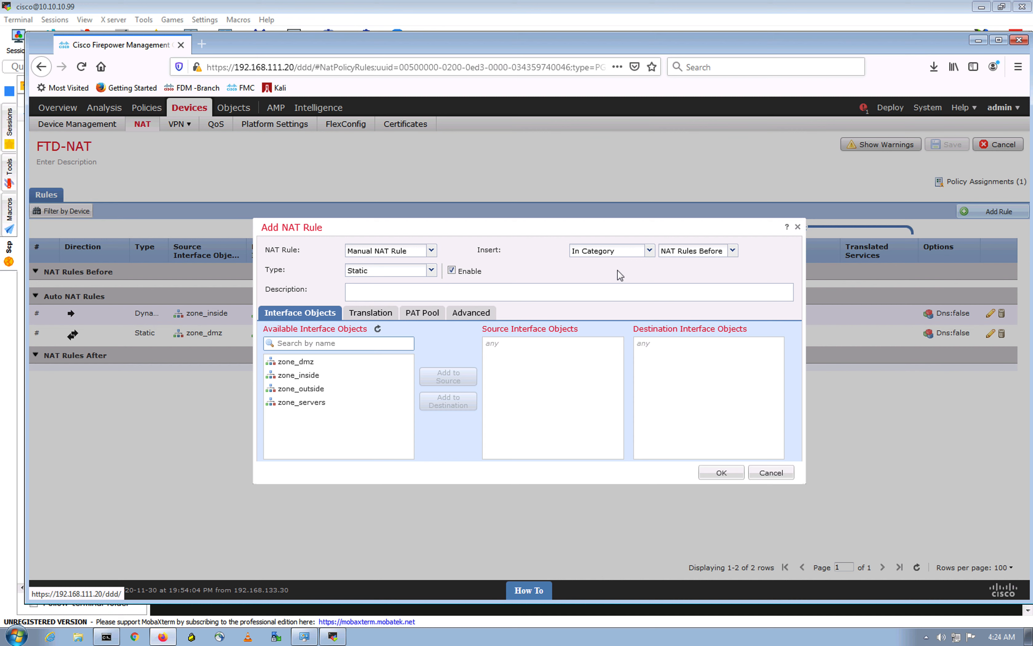
click(733, 250)
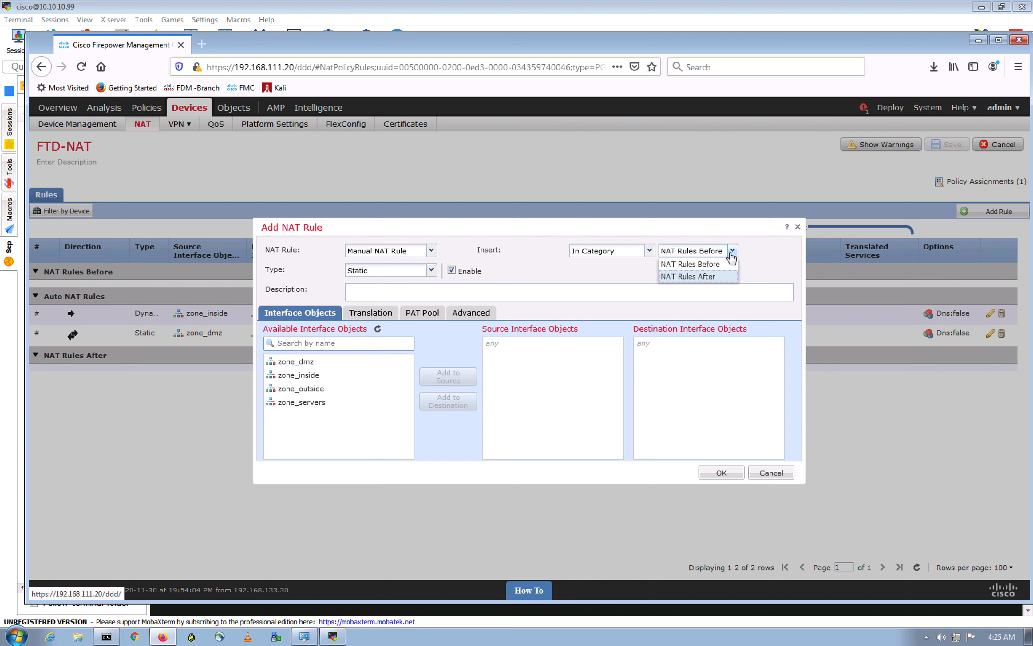
click(692, 264)
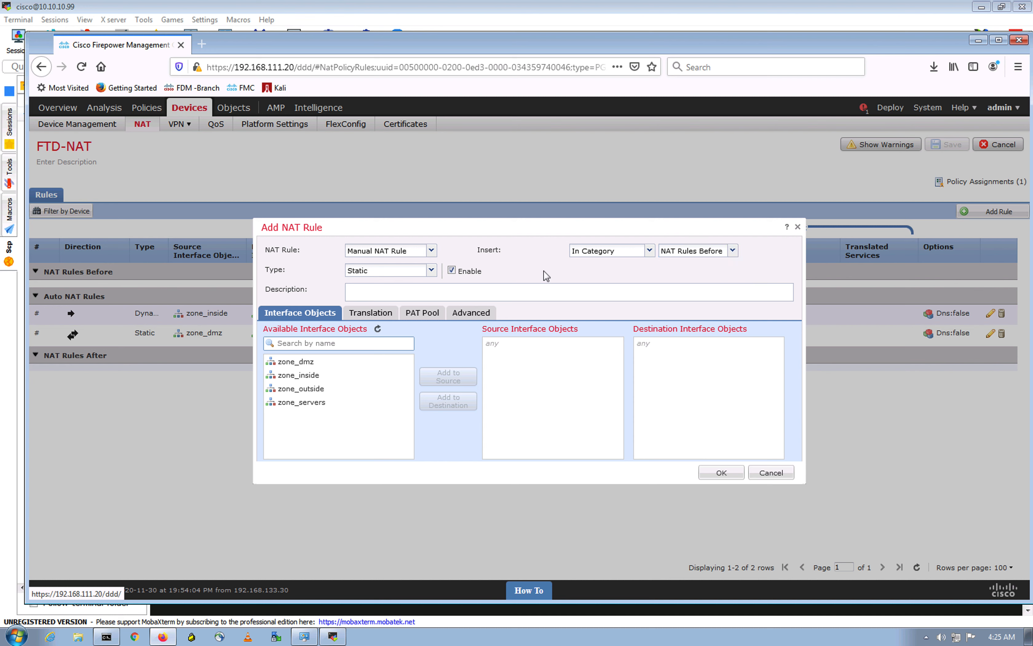
click(431, 270)
click(386, 299)
Step: Set zone_inside as source interface and zone_dmz as destination interface
key(ctrl+Up)
click(468, 53)
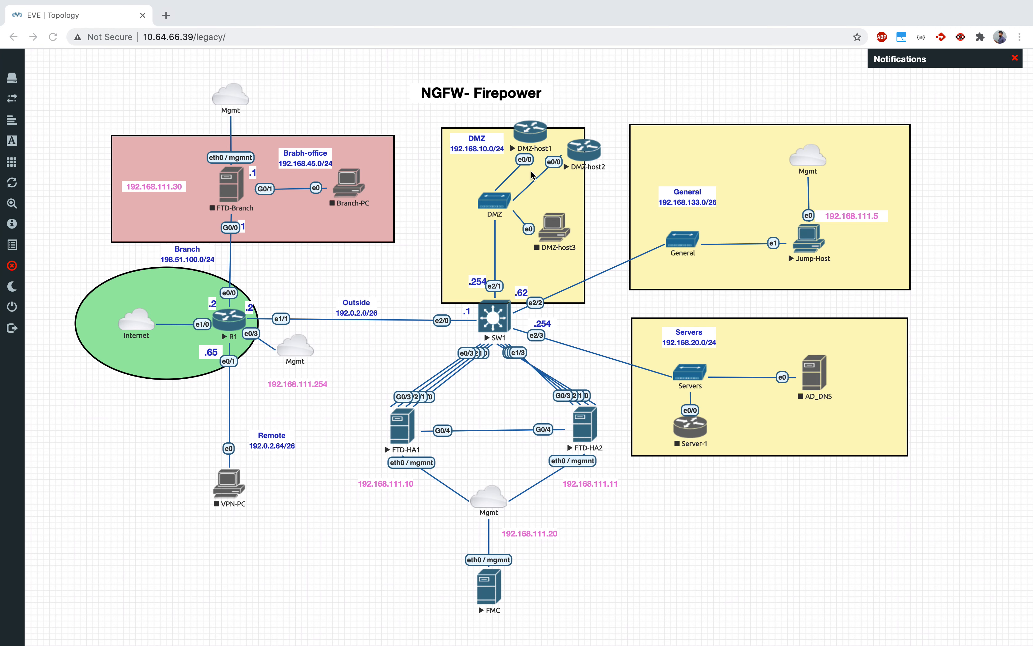
key(ctrl+Up)
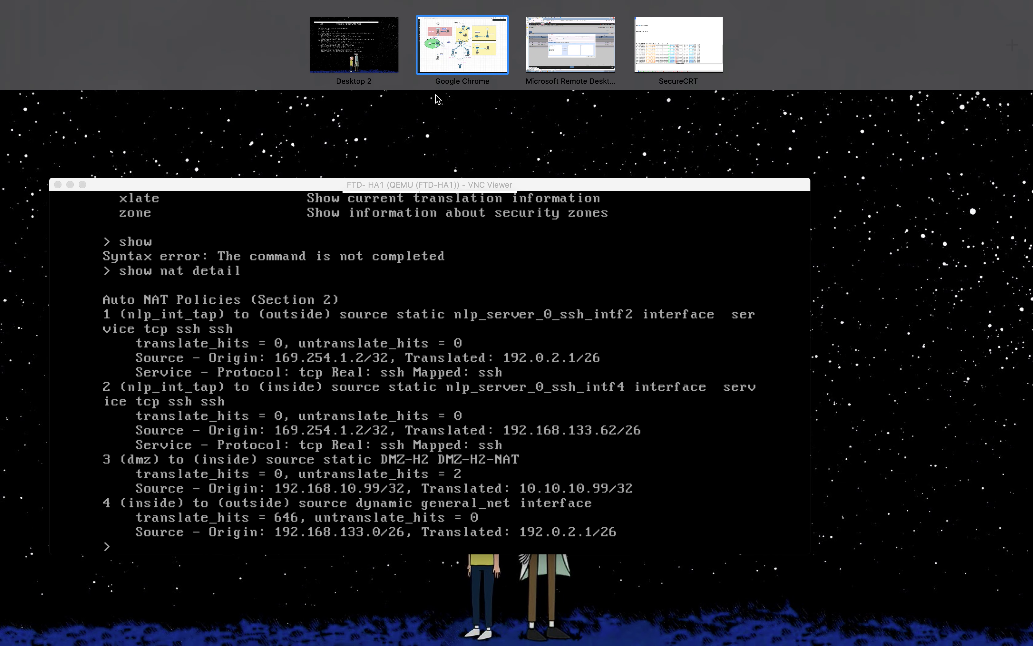
click(588, 46)
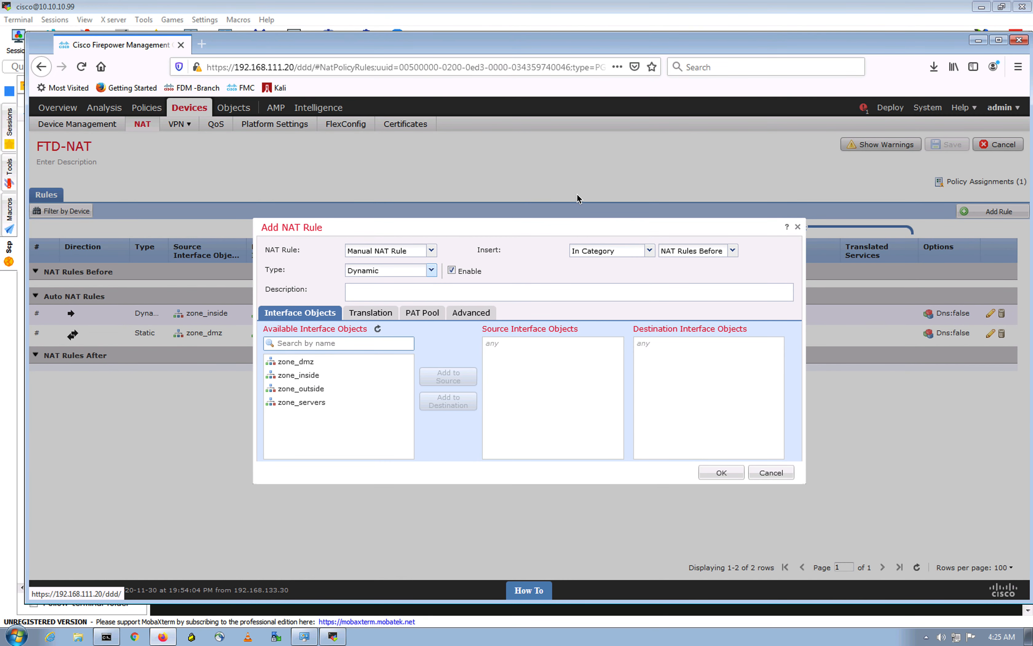
click(319, 378)
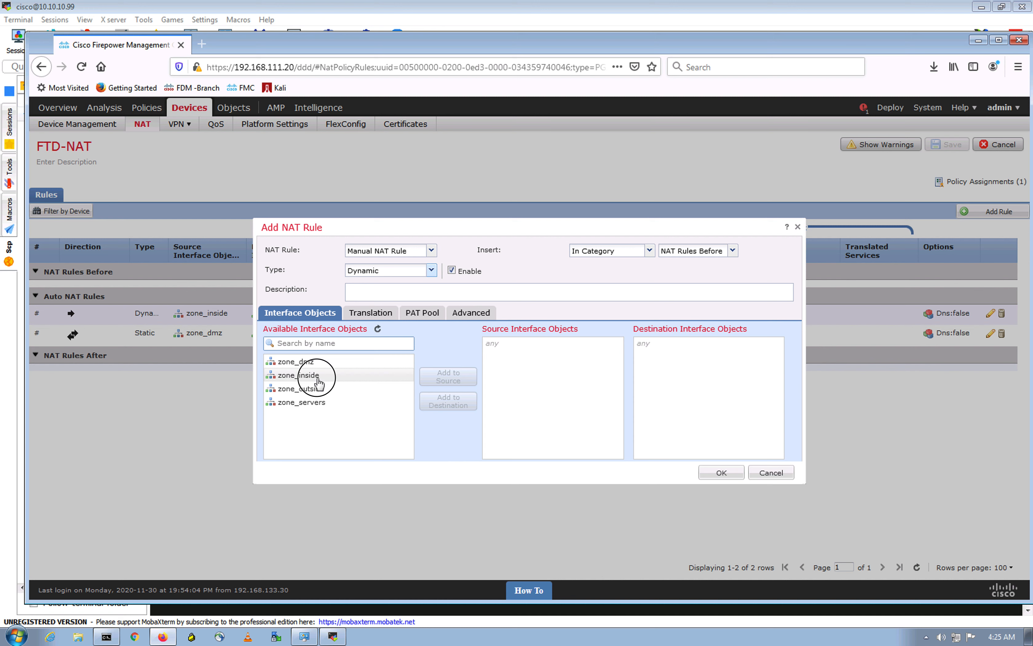
click(449, 377)
click(327, 362)
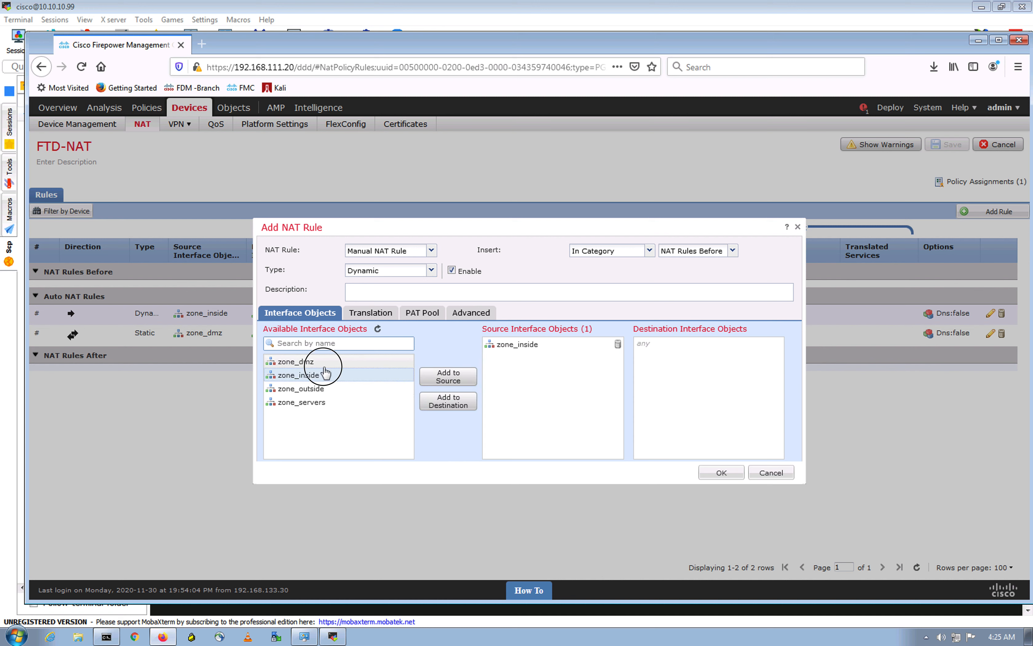
click(460, 407)
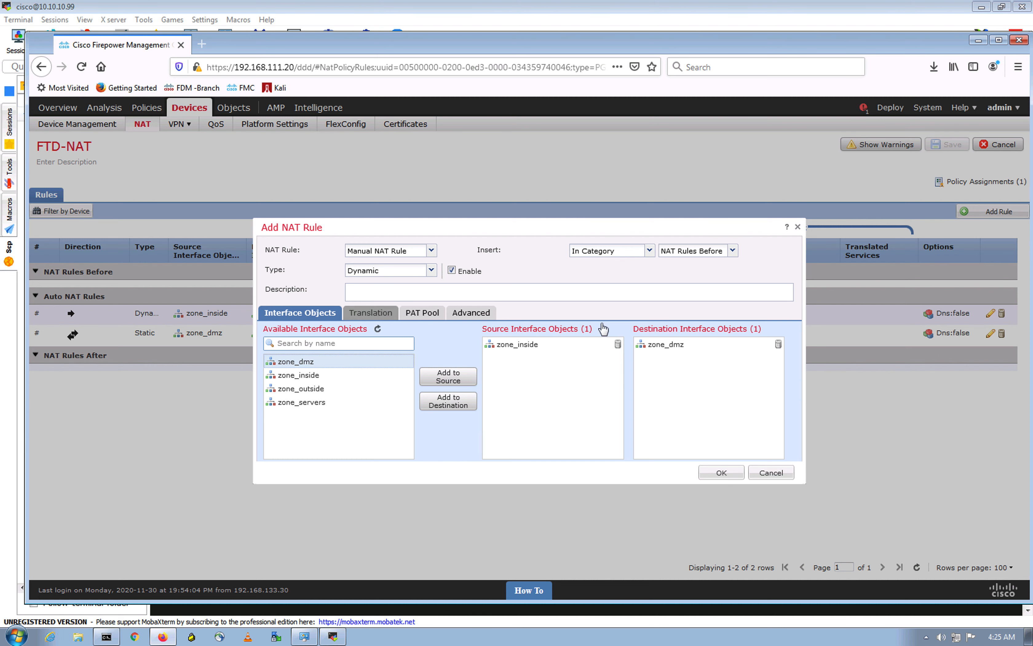
click(370, 312)
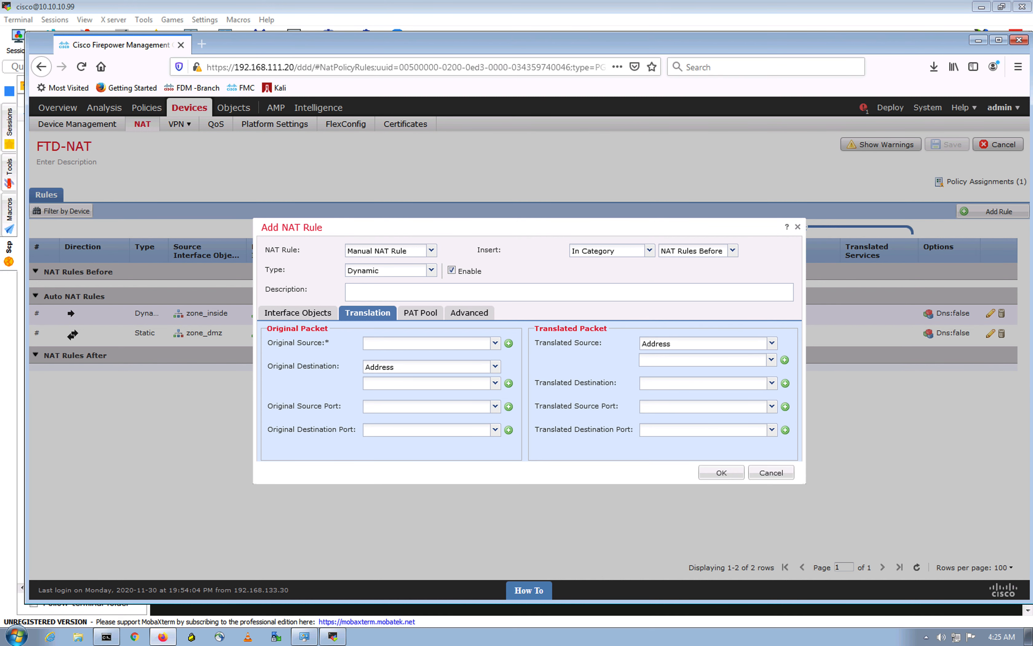
Step: Search 'gene' and set general_net as the rule's original source
click(444, 345)
click(495, 343)
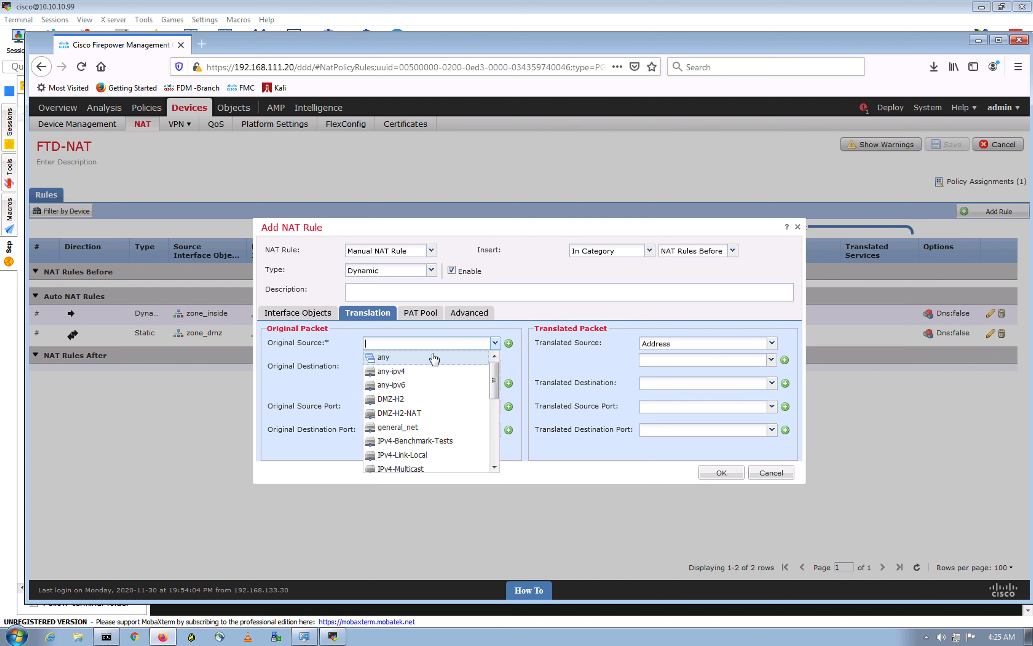
text(gene)
click(406, 365)
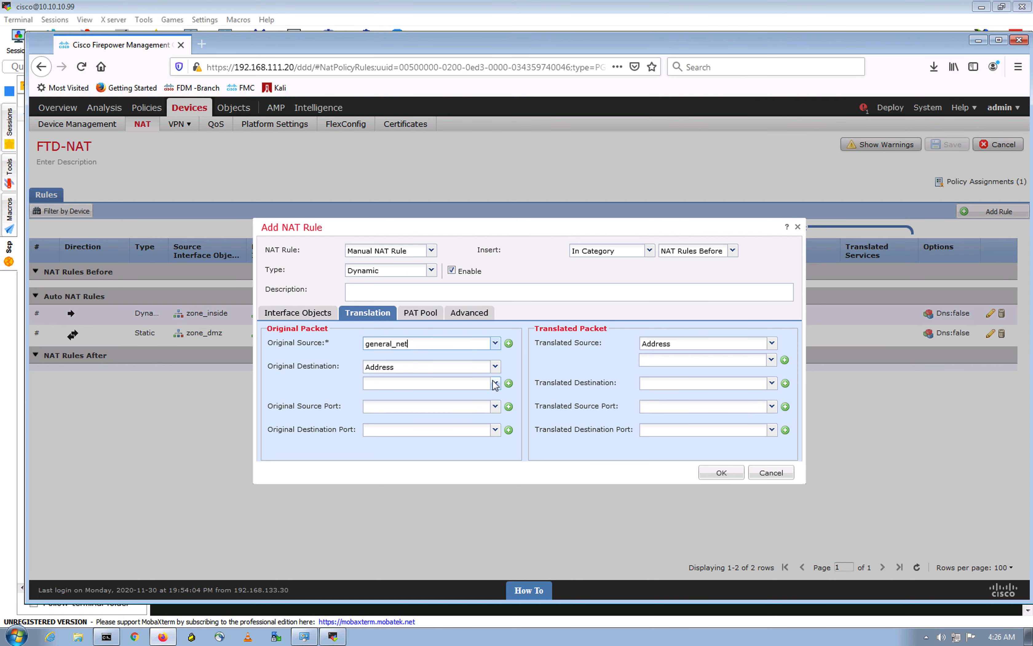
click(508, 383)
Step: Create and save host object DMZ-H1 for 192.168.10.90, after checking the DMZ host console
click(446, 300)
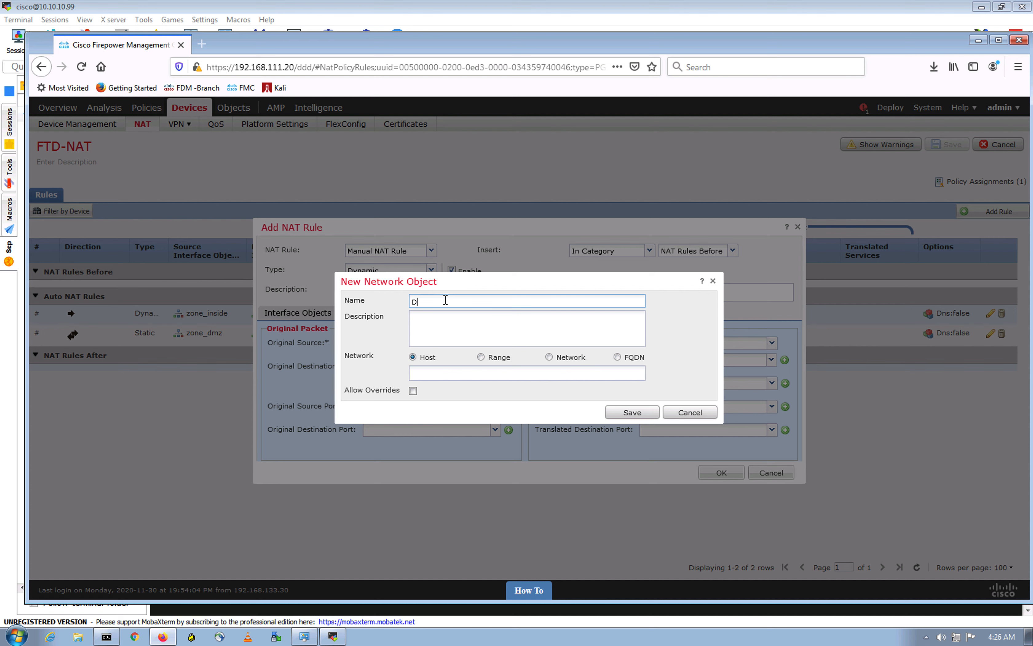
text(DMZ-H1)
click(446, 373)
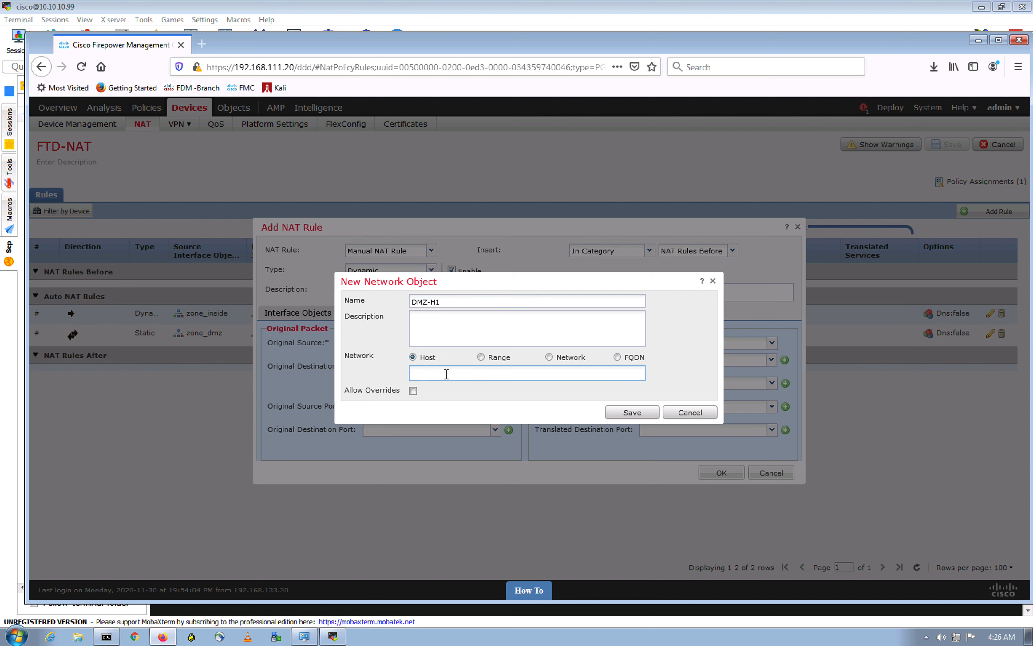
text(192.168.10.90)
key(ctrl+Up)
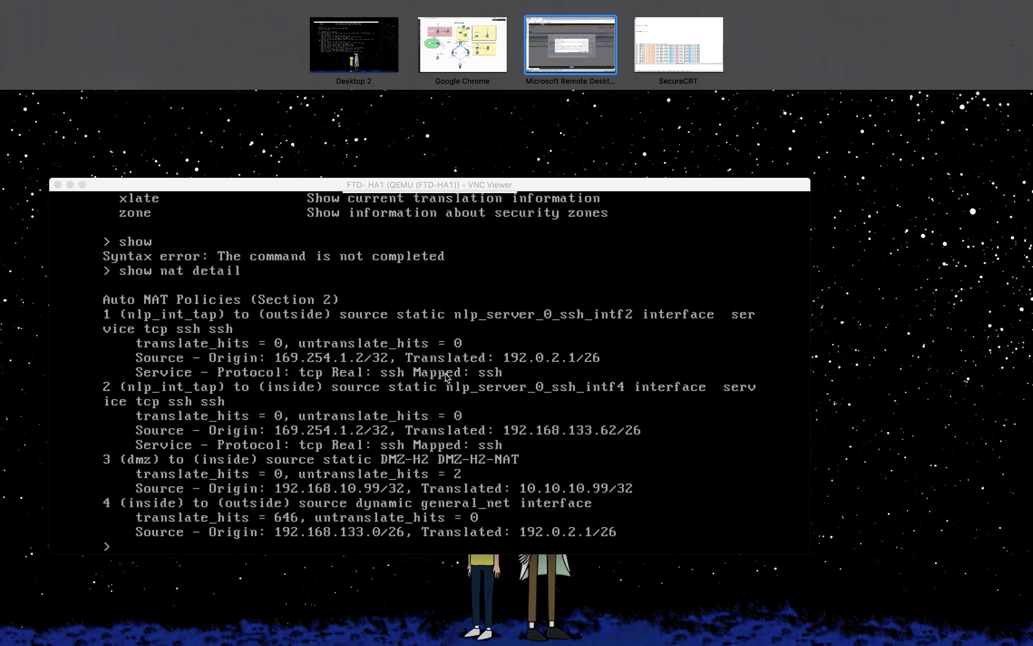
click(672, 55)
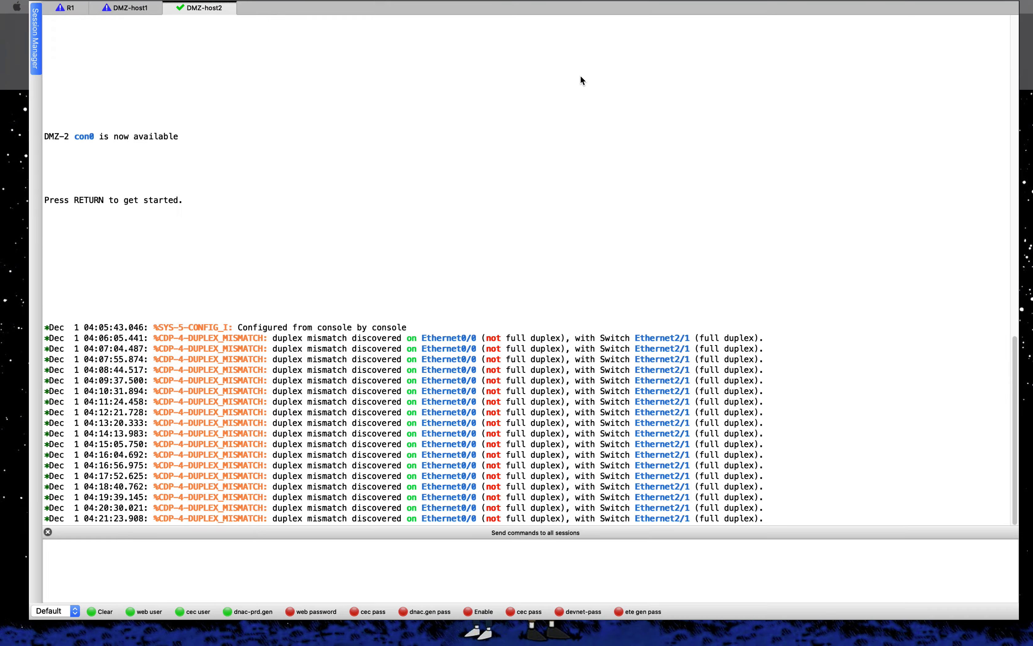
scroll(329, 282, up, 20)
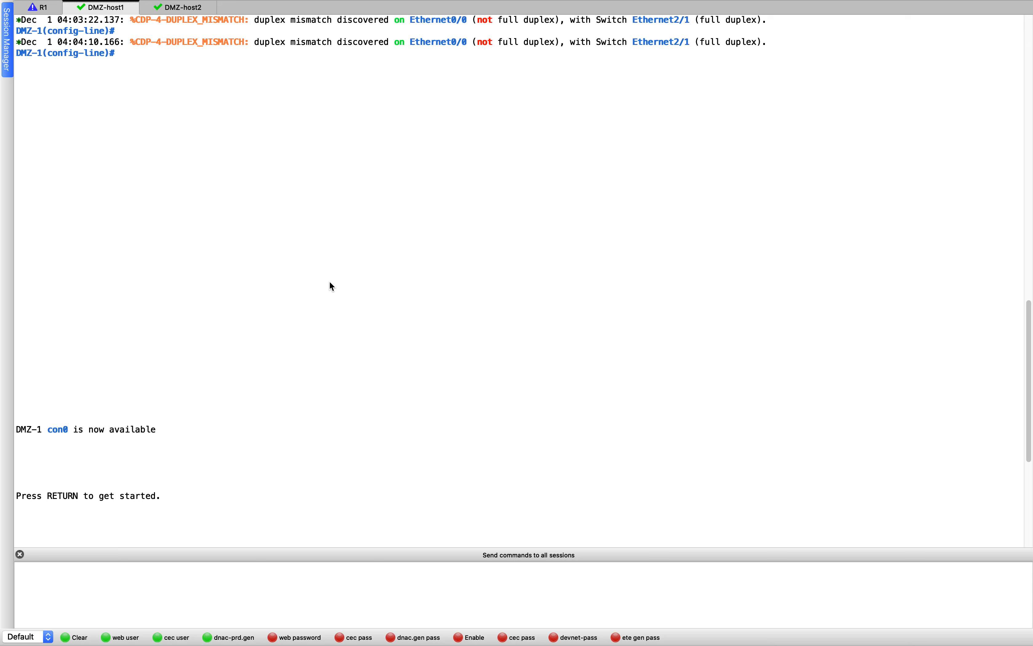
key(ctrl+Up)
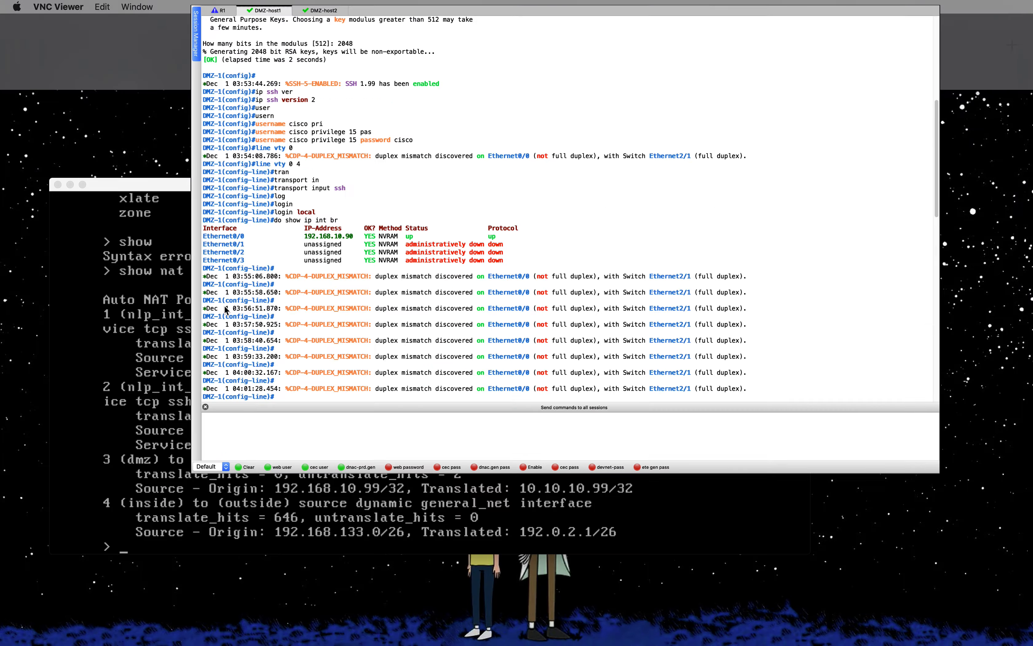
click(563, 57)
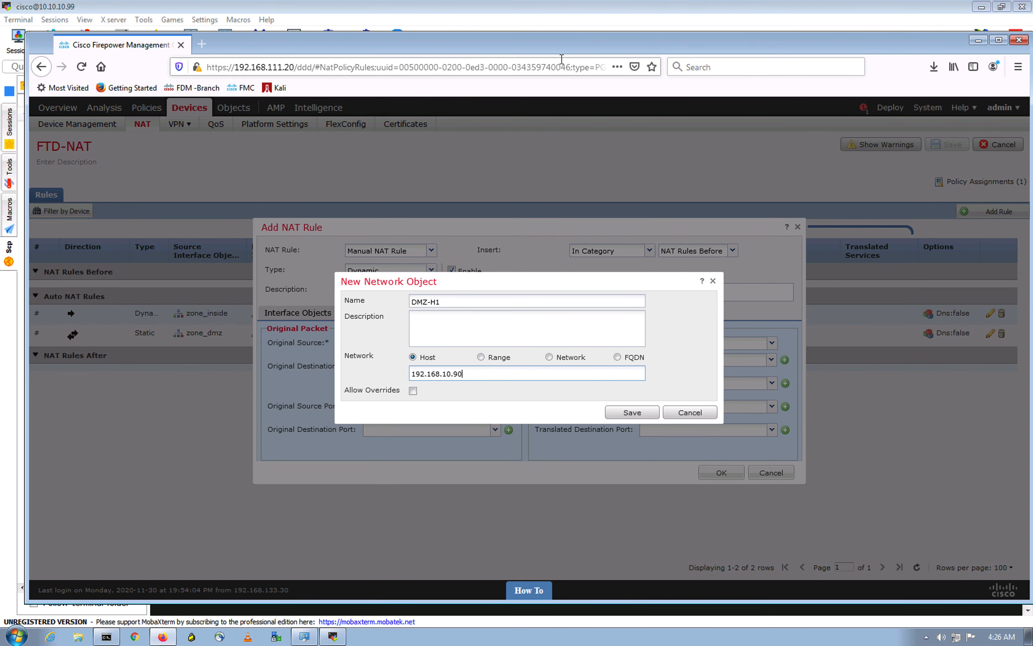
click(453, 299)
click(495, 375)
click(633, 412)
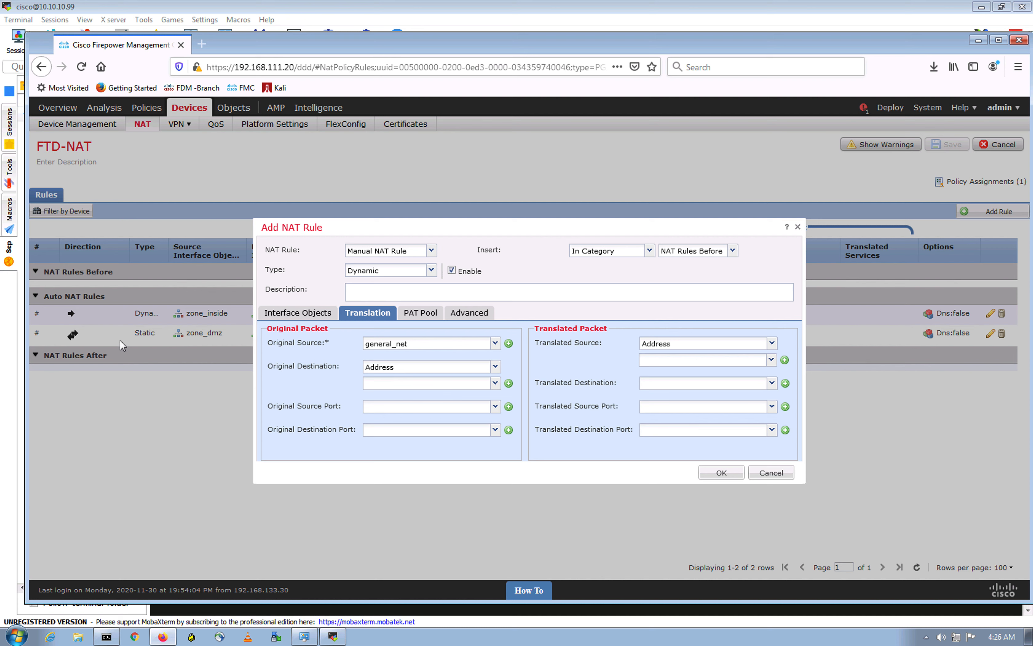
Step: Pick DMZ-H1 as the manual rule's original destination object on the Translation tab
click(496, 382)
click(407, 398)
click(785, 361)
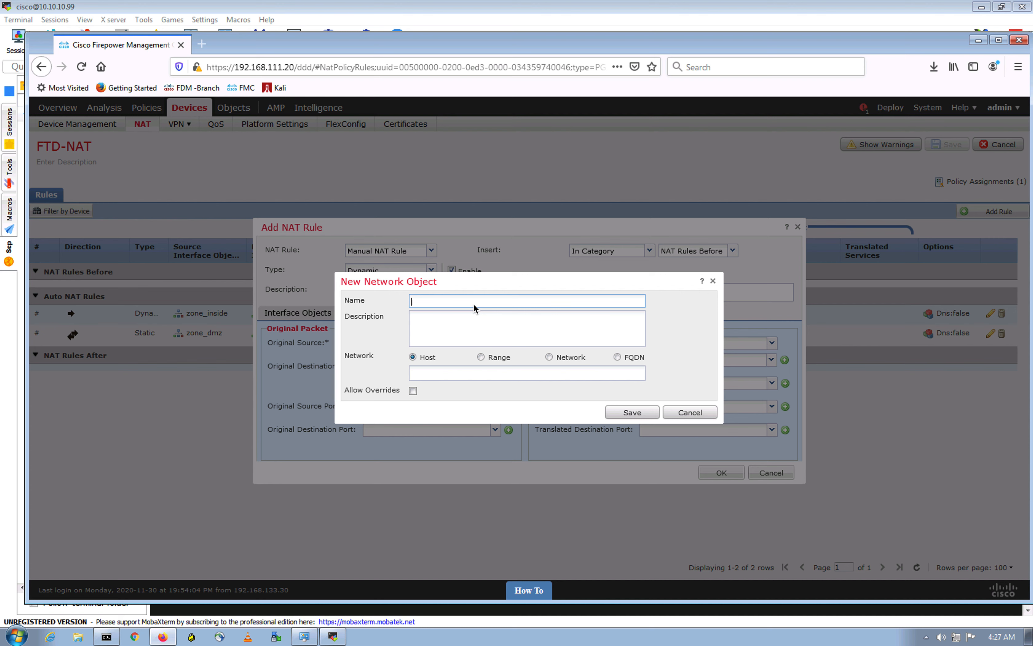
Step: Create and save host object General-H1-NAT with address 192.168.10.12
text(General-H1-NAT)
click(469, 377)
click(468, 378)
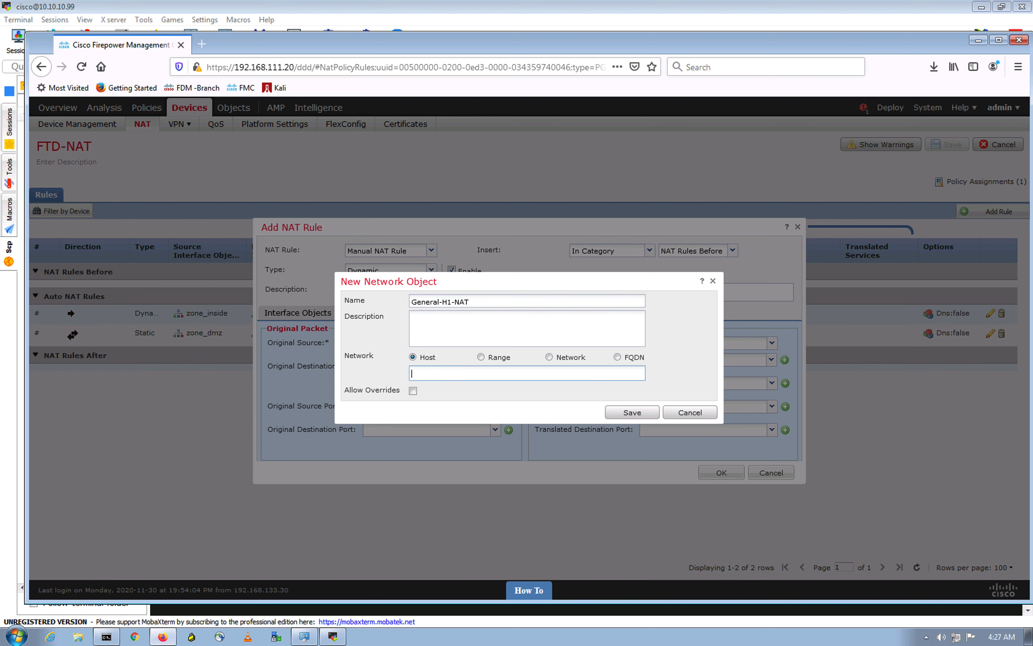
click(436, 375)
text(192.168.10.12)
click(482, 404)
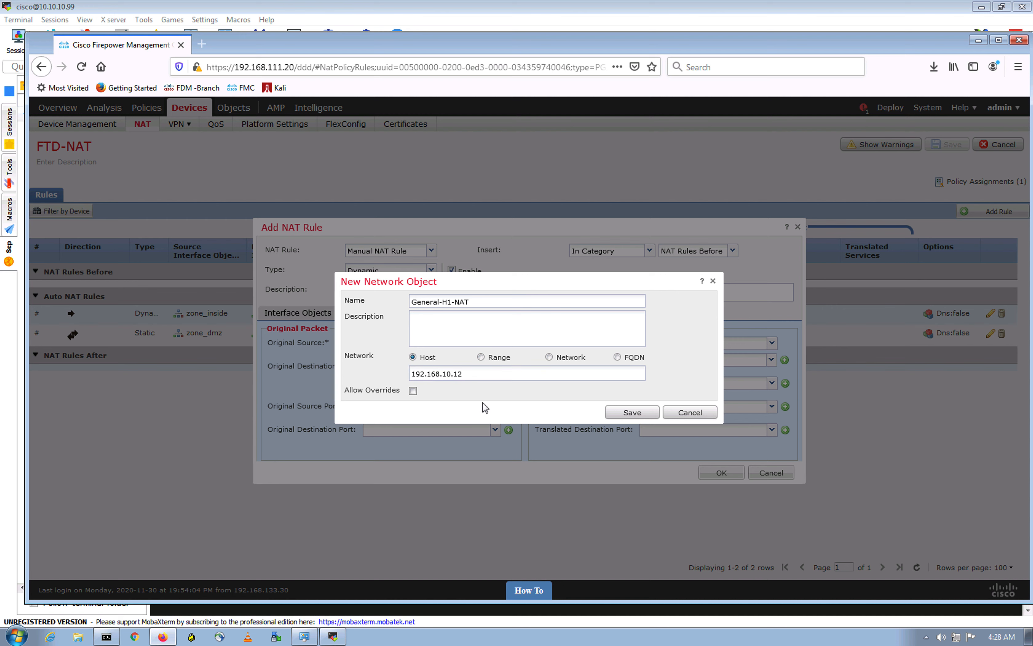
click(620, 414)
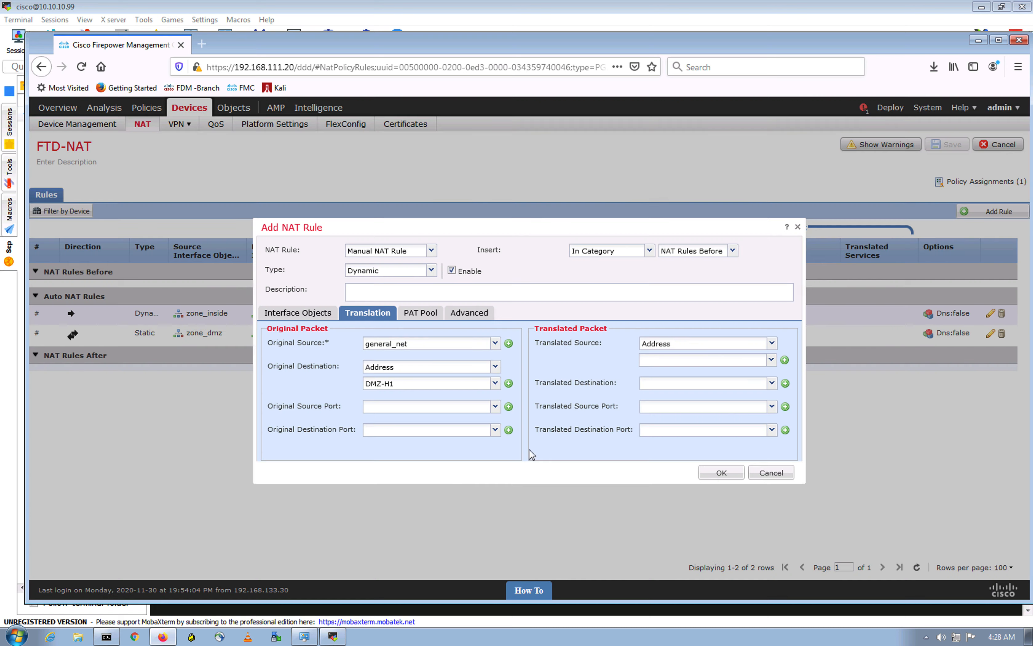
Step: Choose General-H1-NAT as the translated source so rule 1 joins the NAT policy
click(771, 360)
click(677, 416)
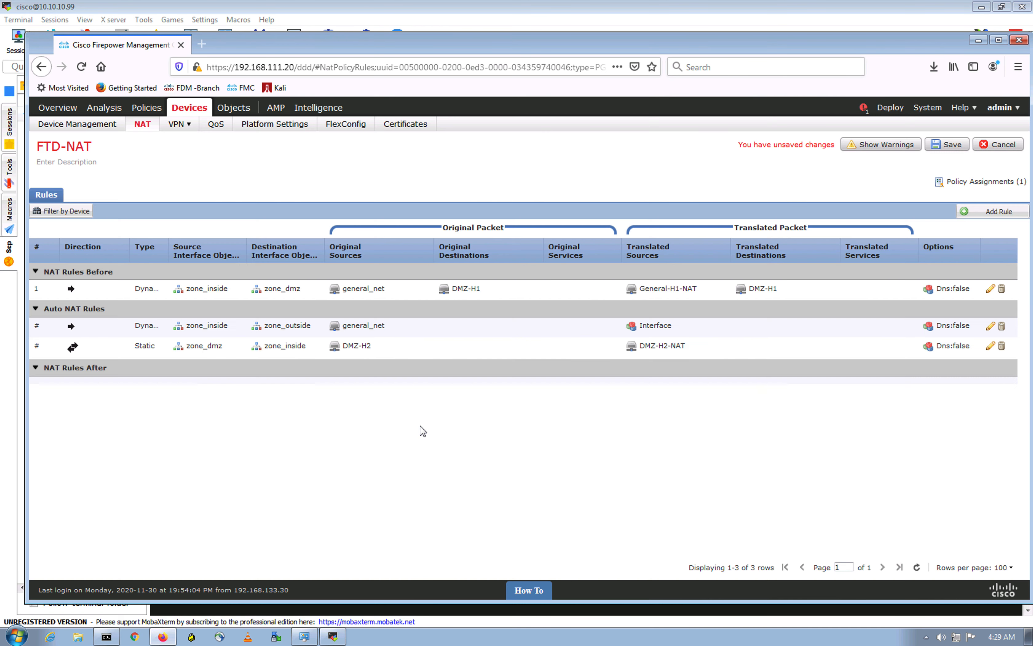
click(1004, 216)
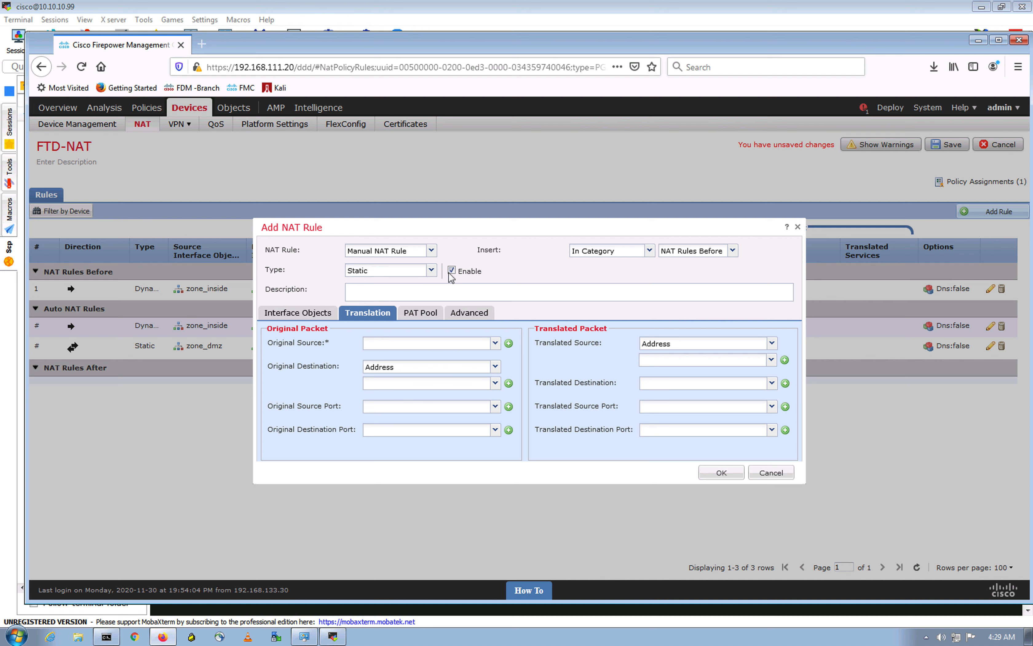
Step: Make the second rule Dynamic with general_net as its original source
click(431, 270)
click(382, 299)
click(496, 343)
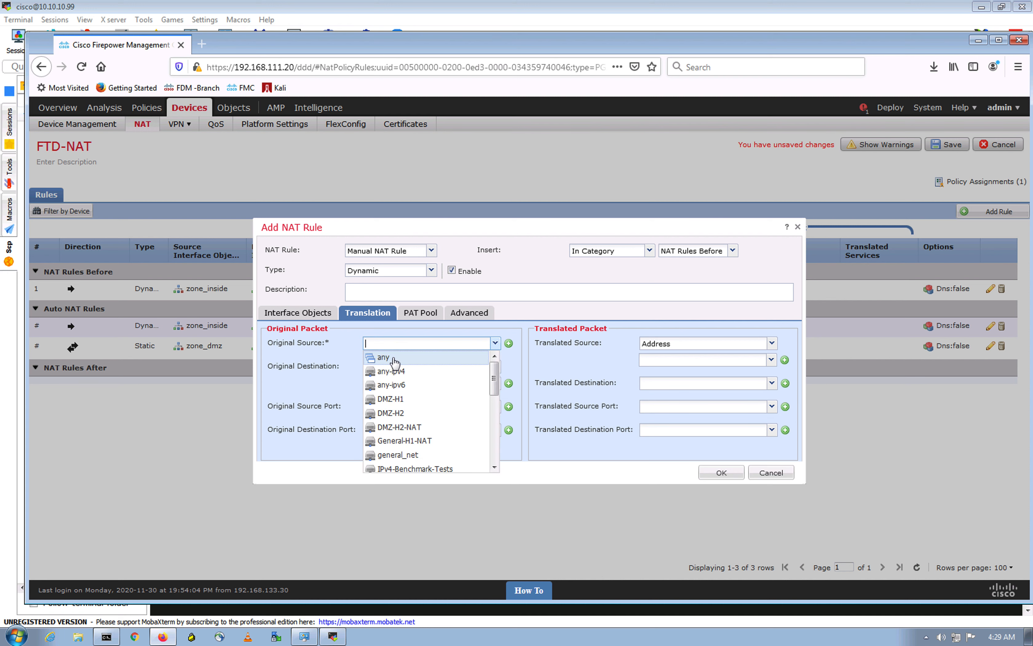
click(420, 456)
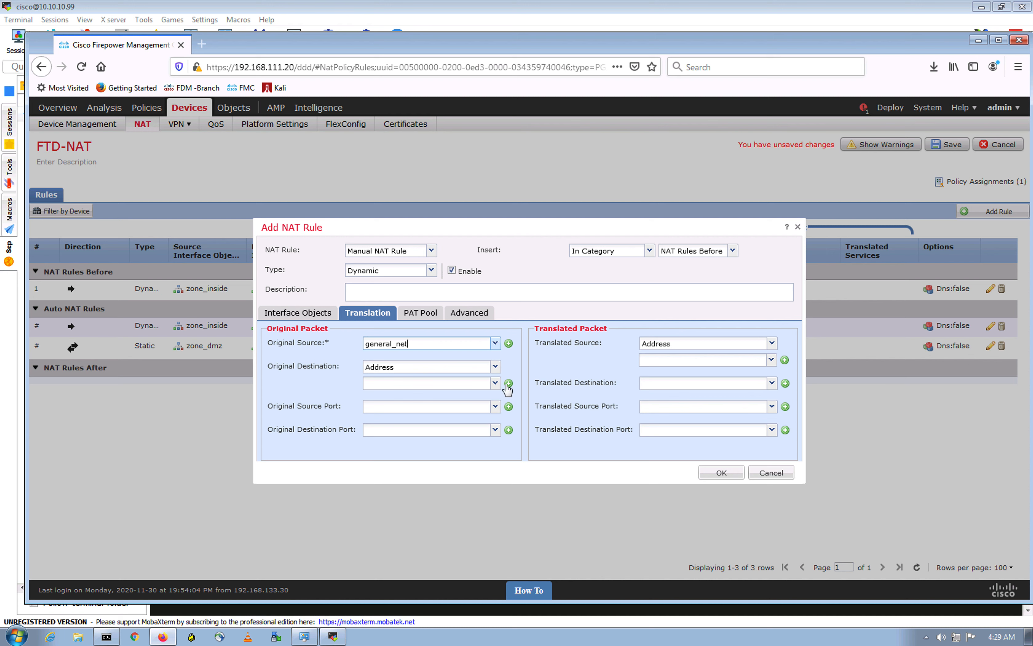
Step: Set DMZ-H2 as the second rule's original destination
click(496, 383)
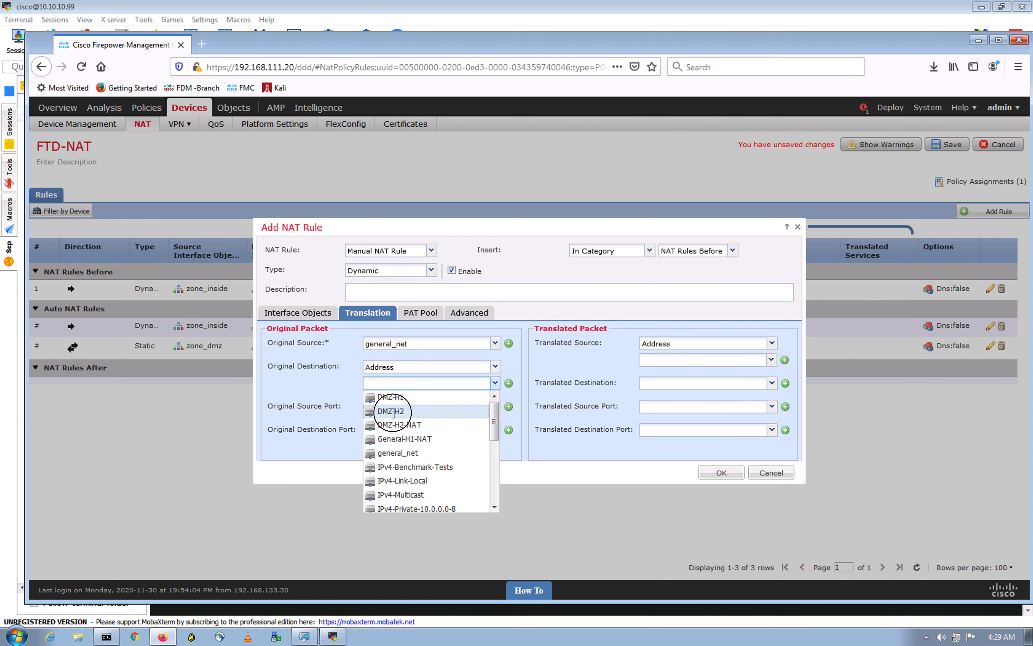
click(390, 412)
click(421, 430)
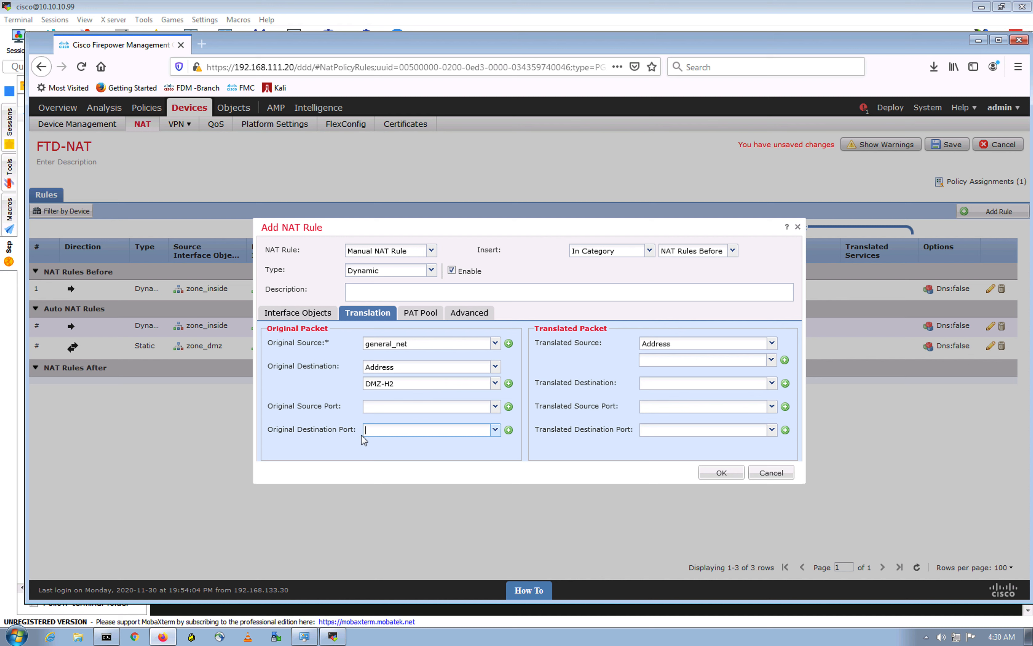
click(427, 445)
Step: Create and save TCP port object SSH-2222 for port 2222
click(508, 430)
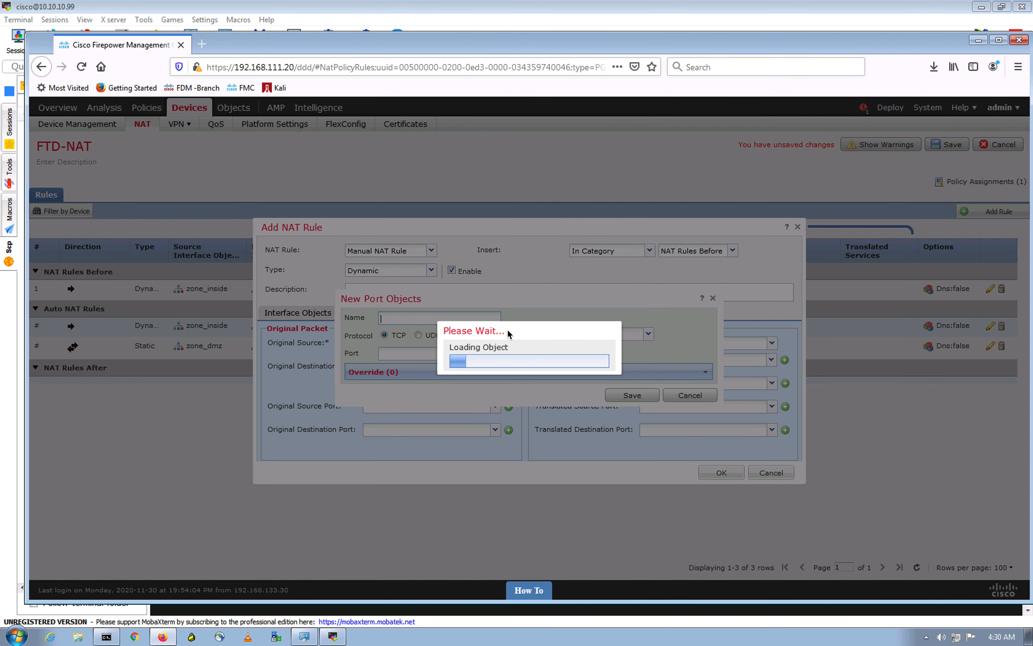
click(433, 318)
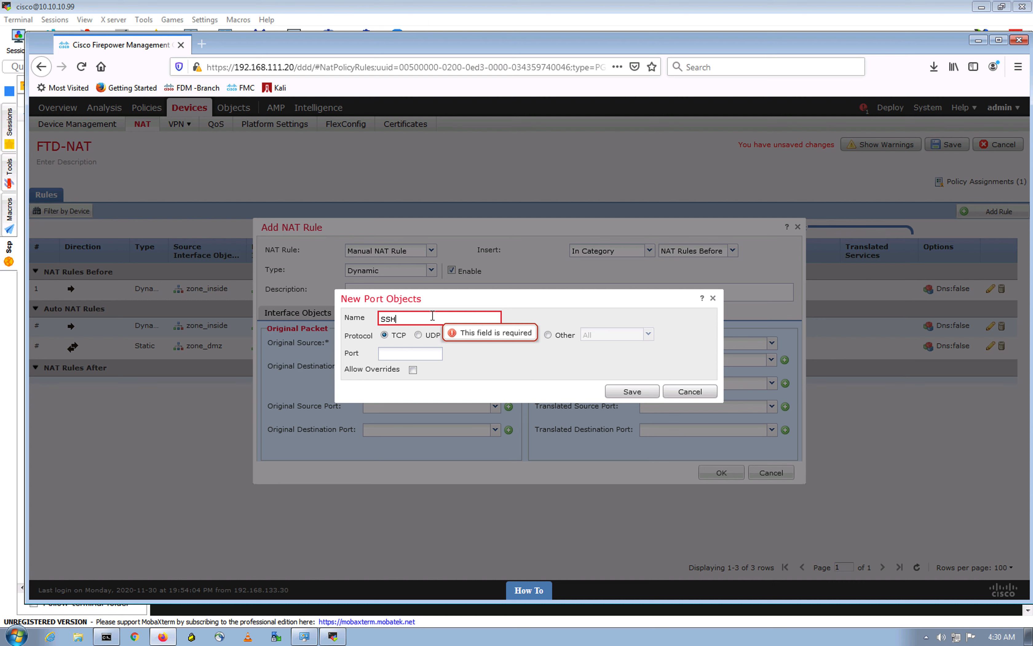
text(SSH-2222)
click(497, 379)
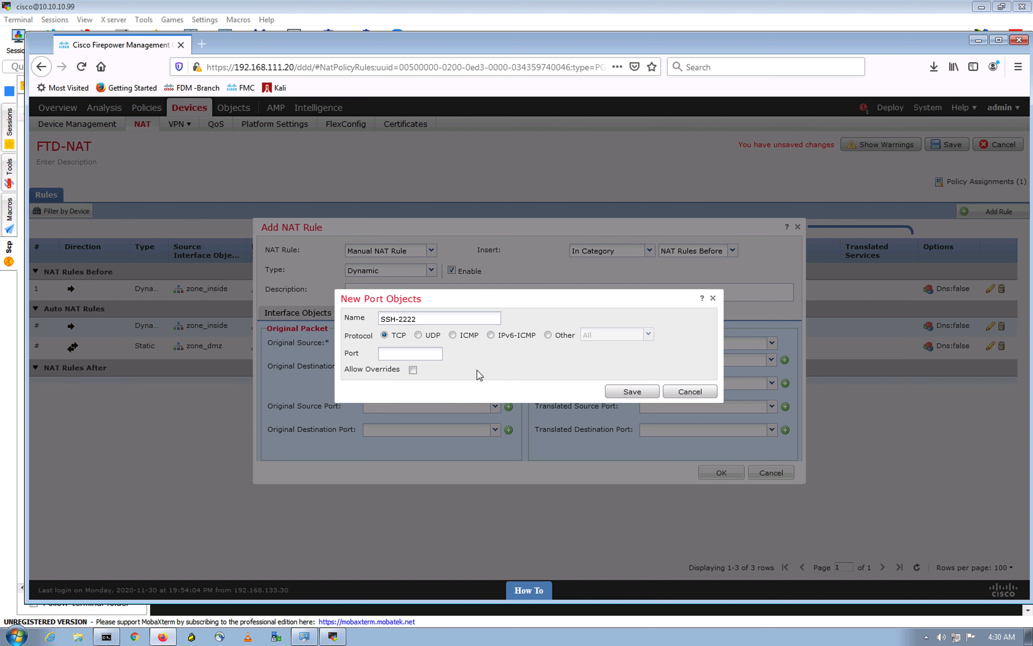
click(515, 382)
click(419, 353)
text(2222)
click(631, 390)
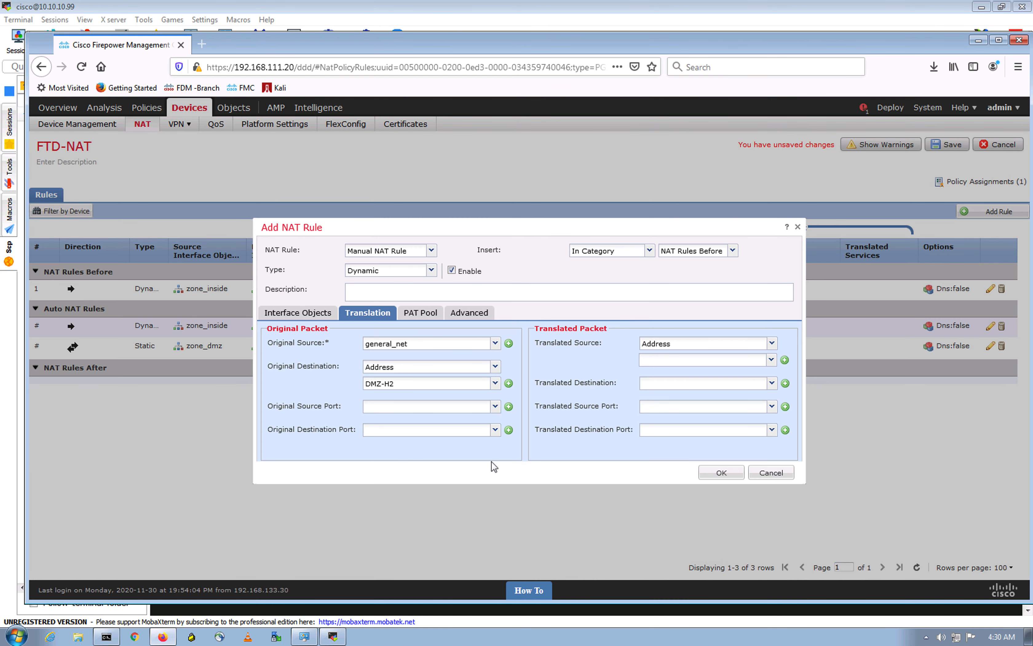
Step: Map original destination port SSH-2222 to translated destination port SSH
double_click(492, 461)
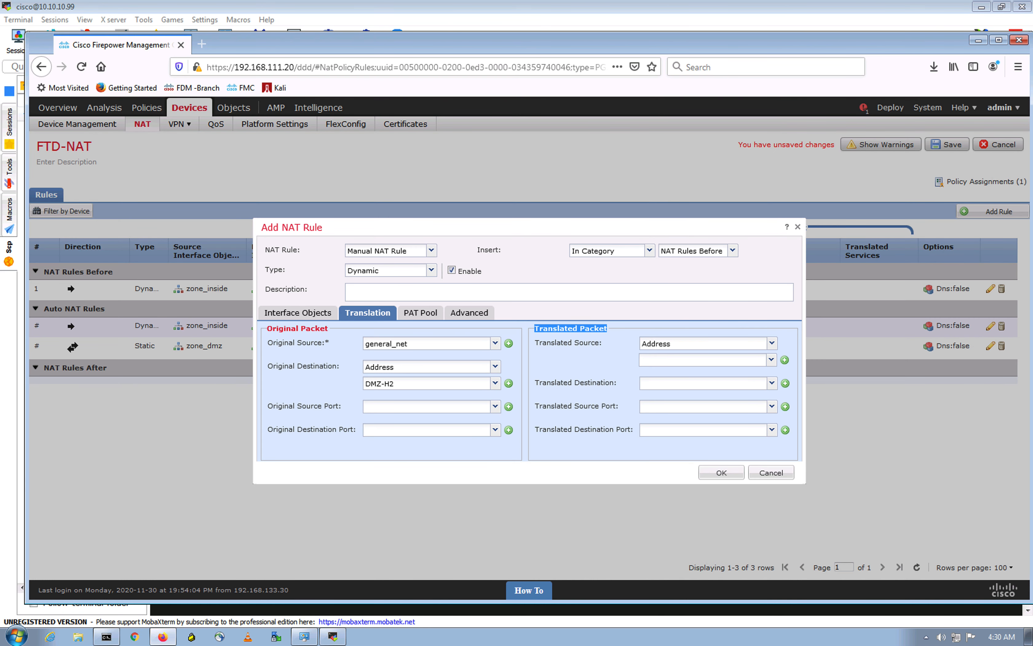
click(403, 456)
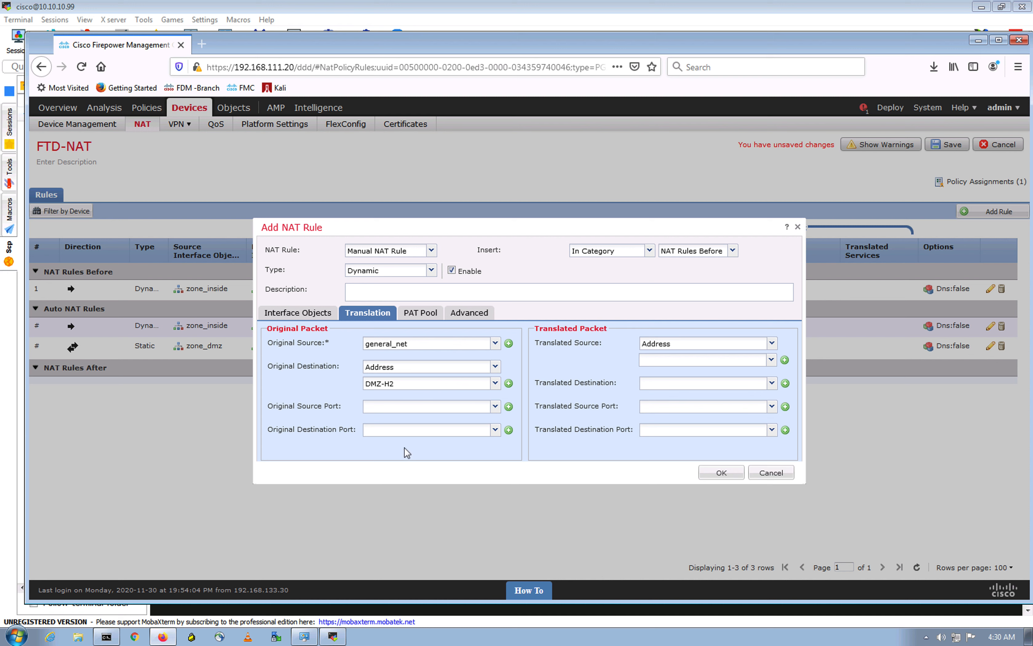
click(496, 430)
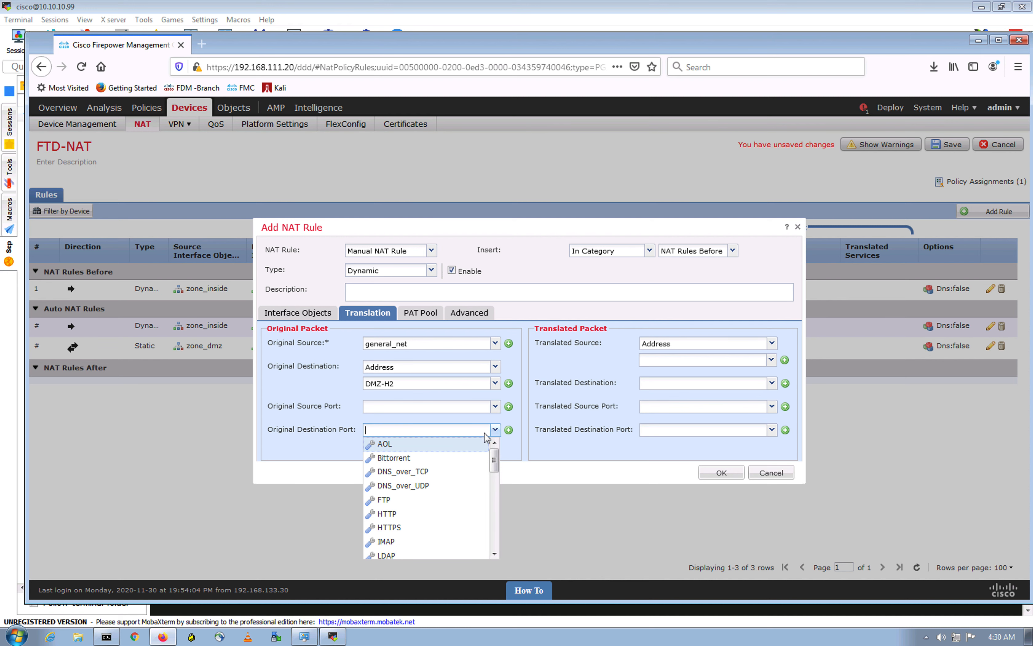
text(ss)
click(400, 457)
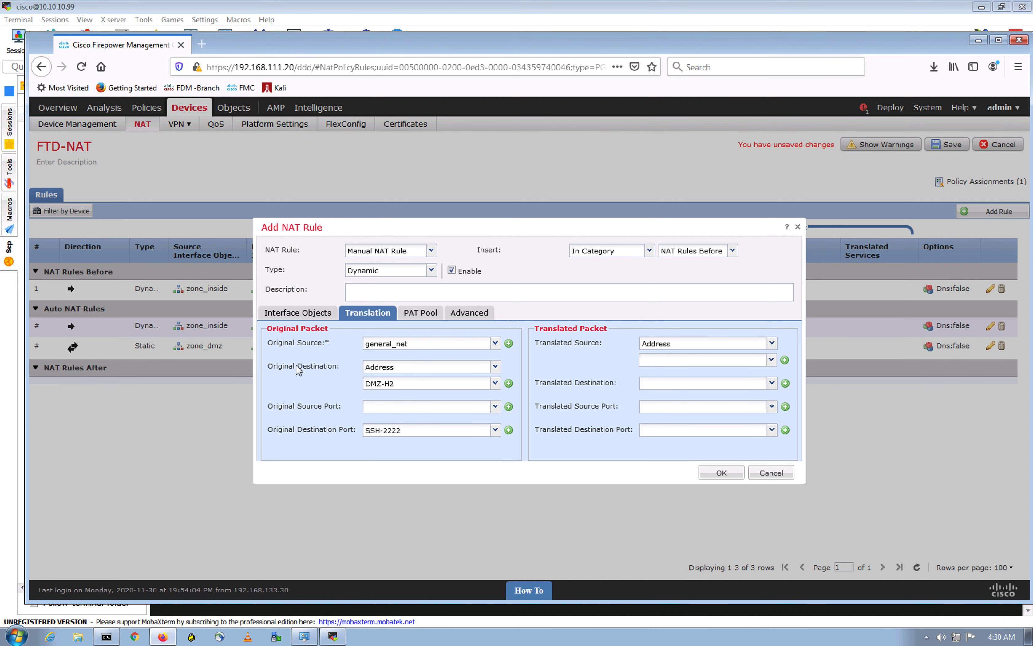
click(401, 385)
click(772, 431)
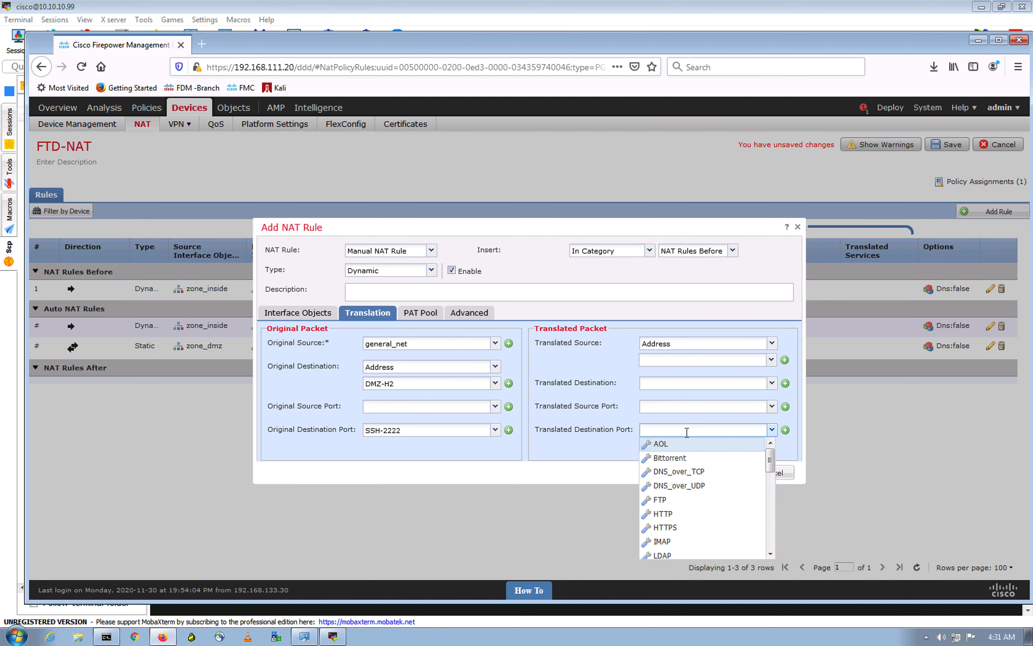
text(SSH)
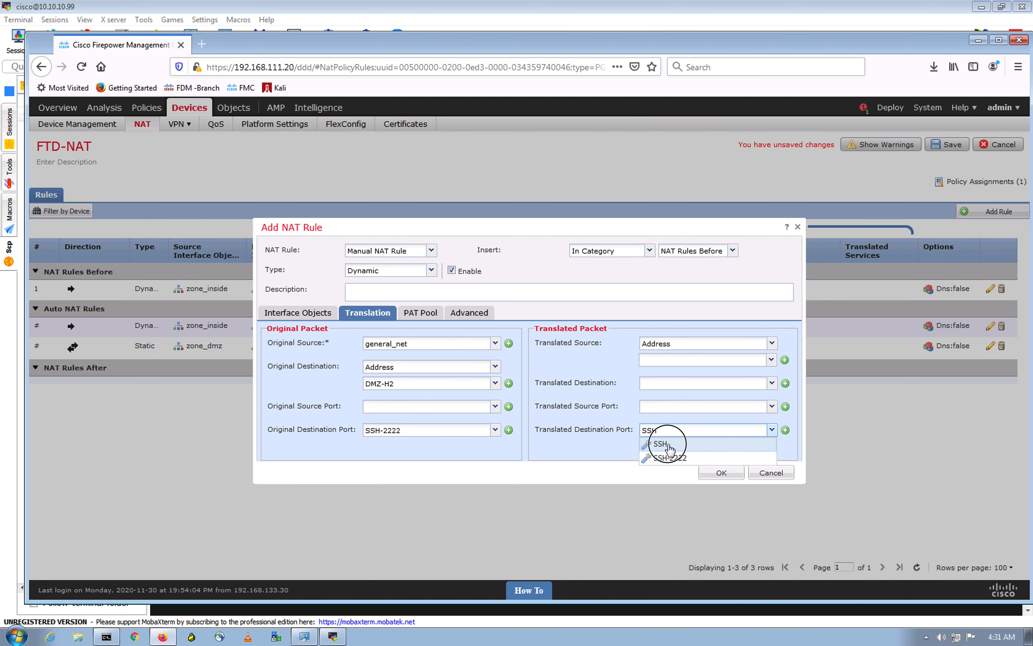
click(492, 465)
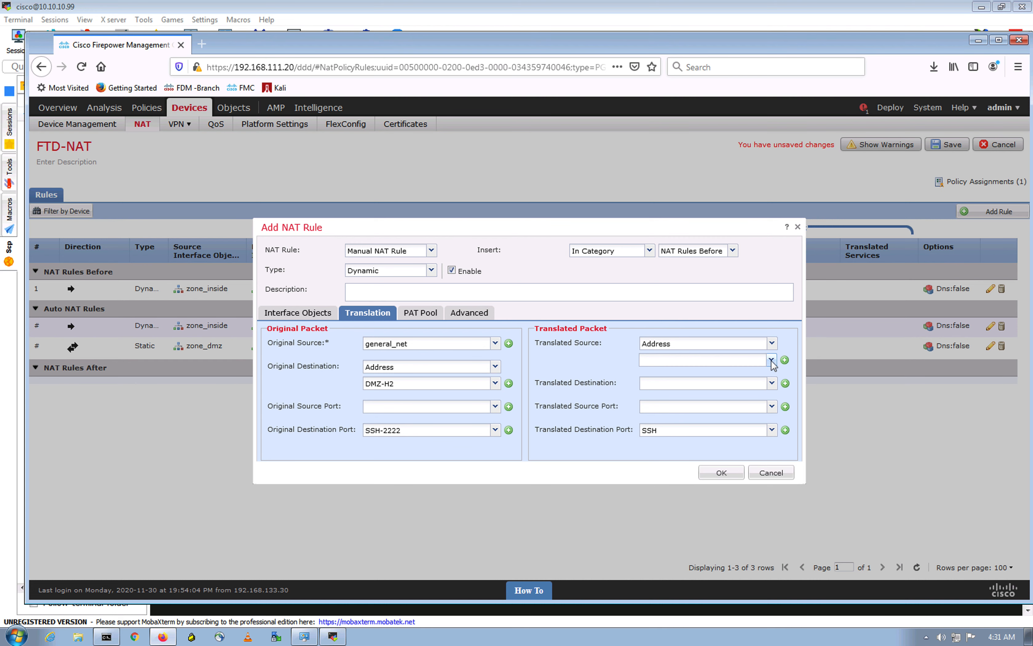
Step: Create and save host object General-H2-NAT for the translated source
click(785, 360)
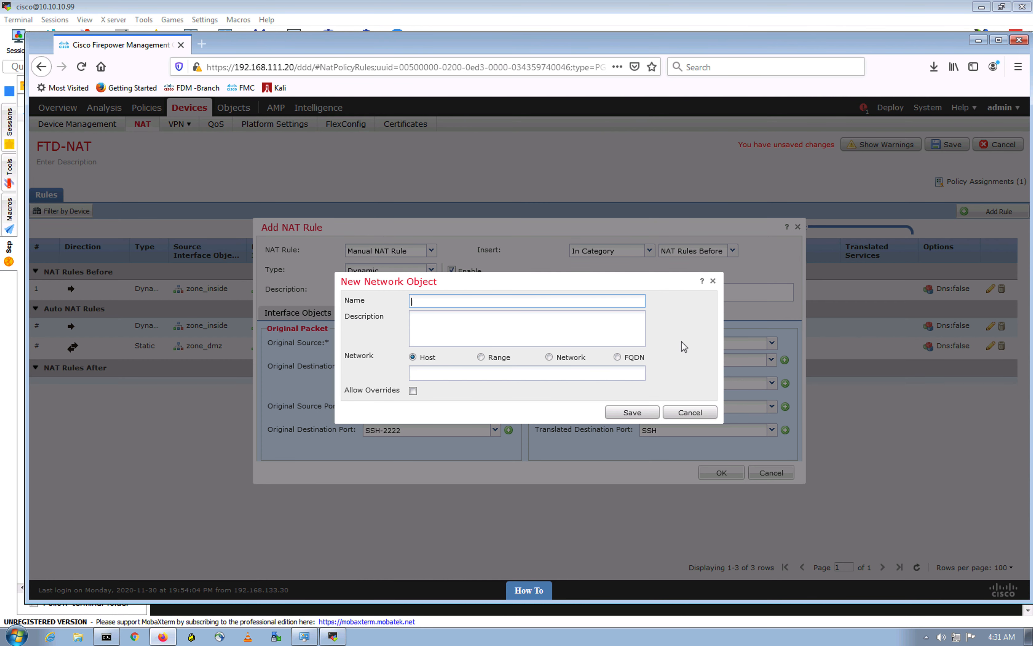
text(General-H2-NAT)
click(437, 372)
text(192.)
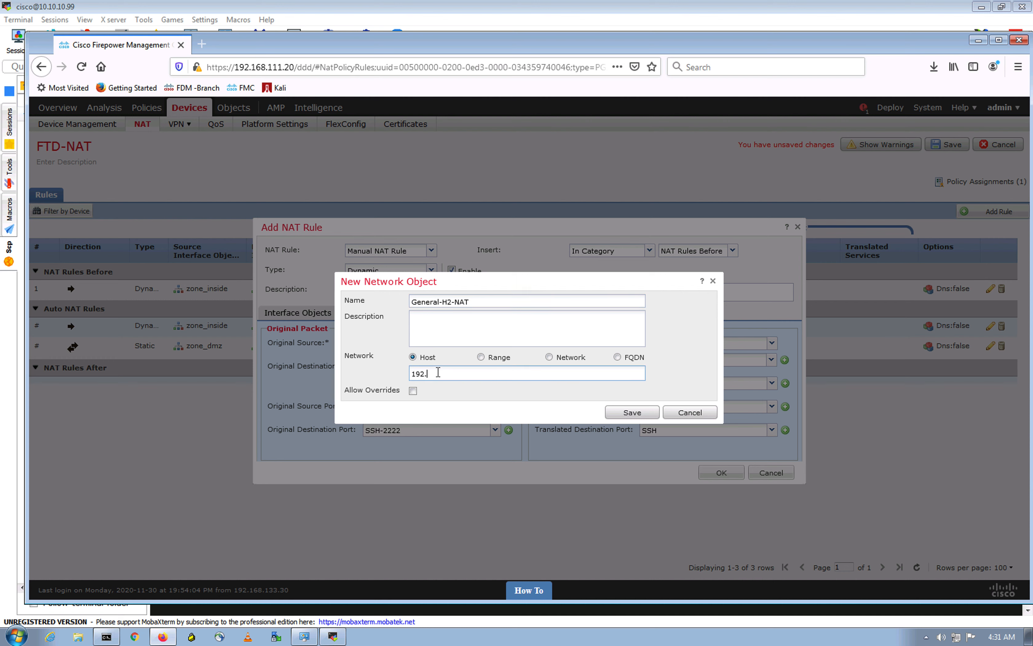
text(168.10.15)
click(631, 412)
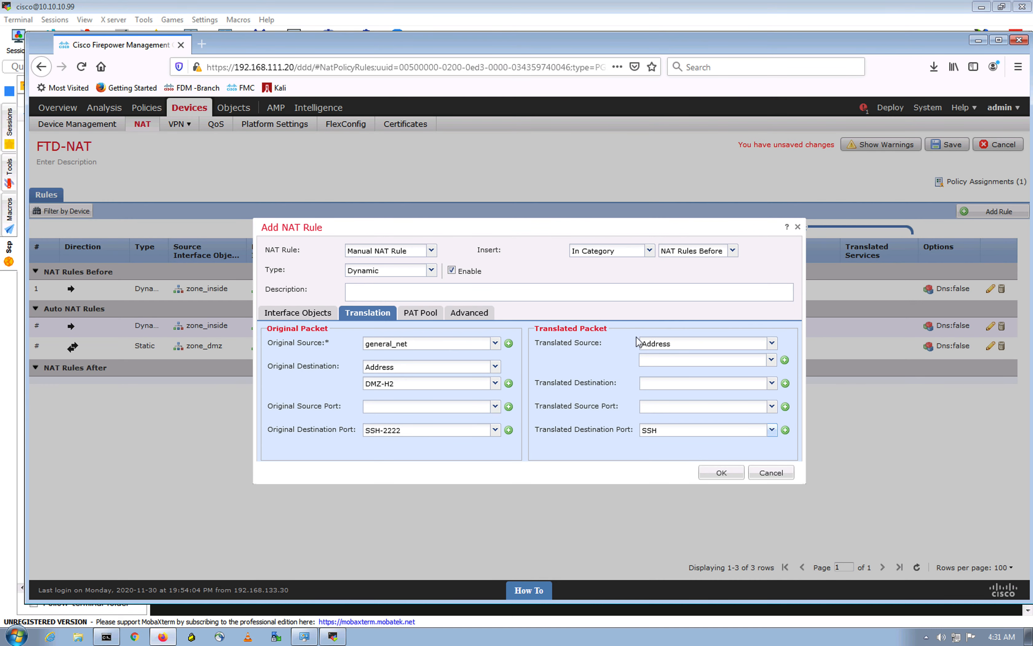
Step: Use General-H2-NAT as the translated source and save the second NAT rule
click(772, 360)
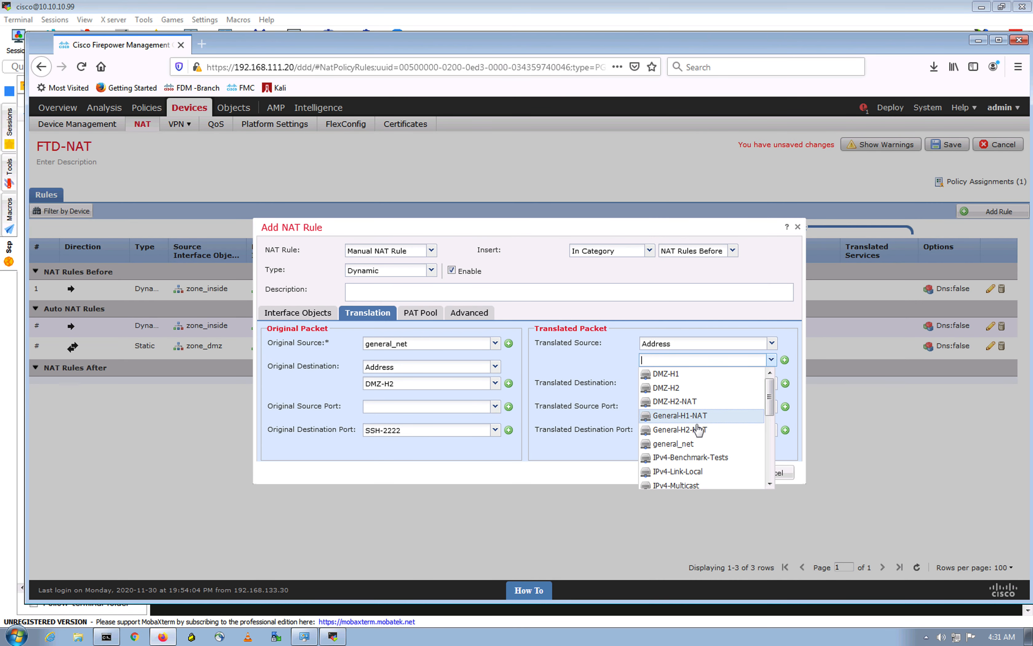
click(698, 430)
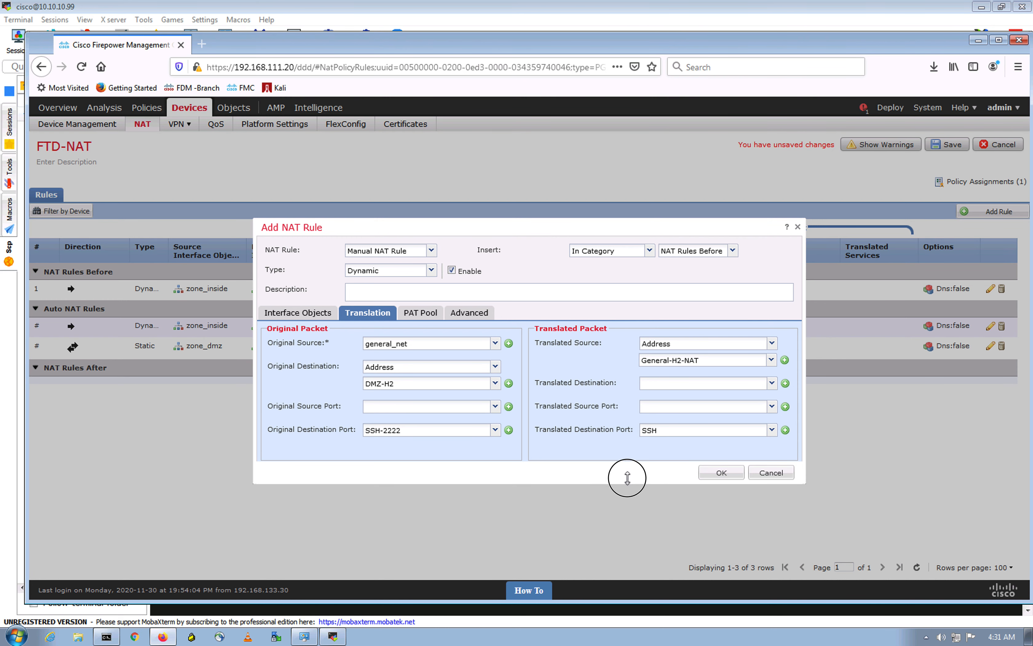
key(Return)
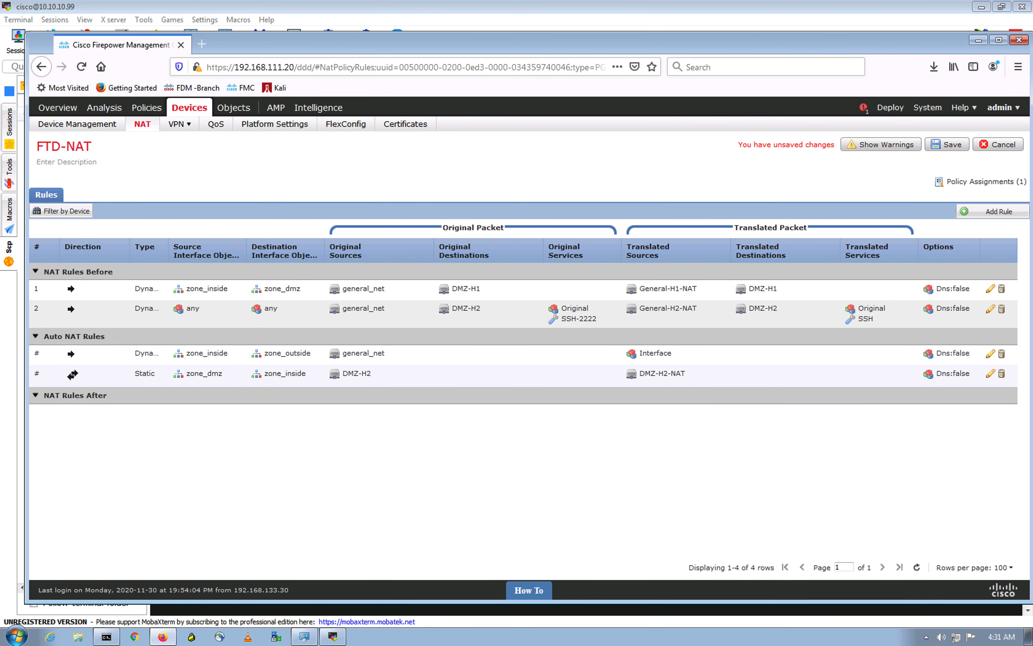
click(991, 309)
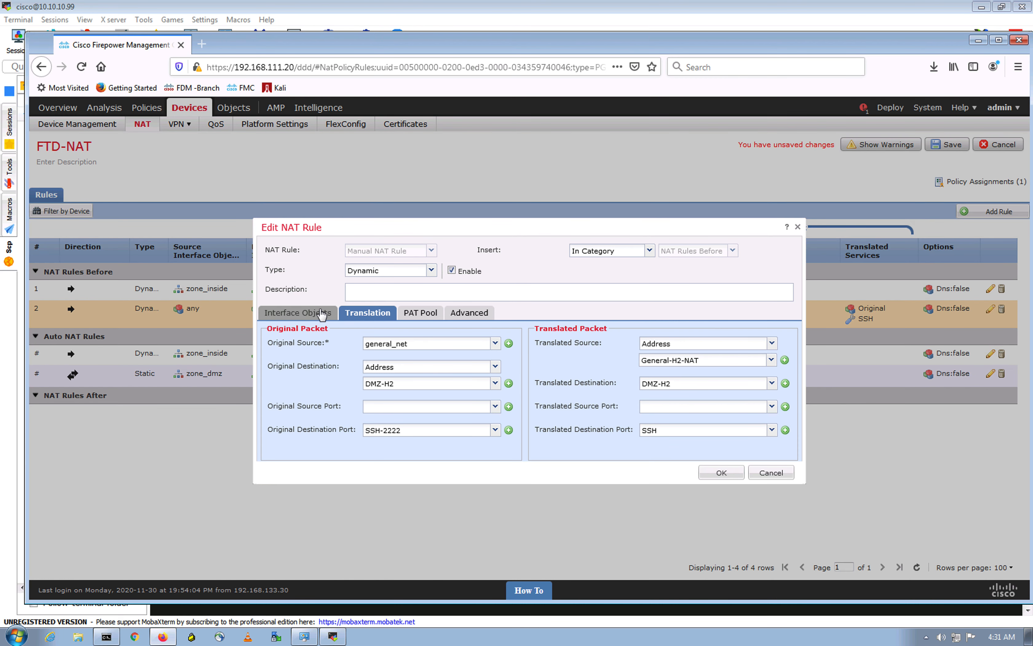
Step: Set rule 2's source zone to zone_inside and destination zone to zone_dmz
click(321, 313)
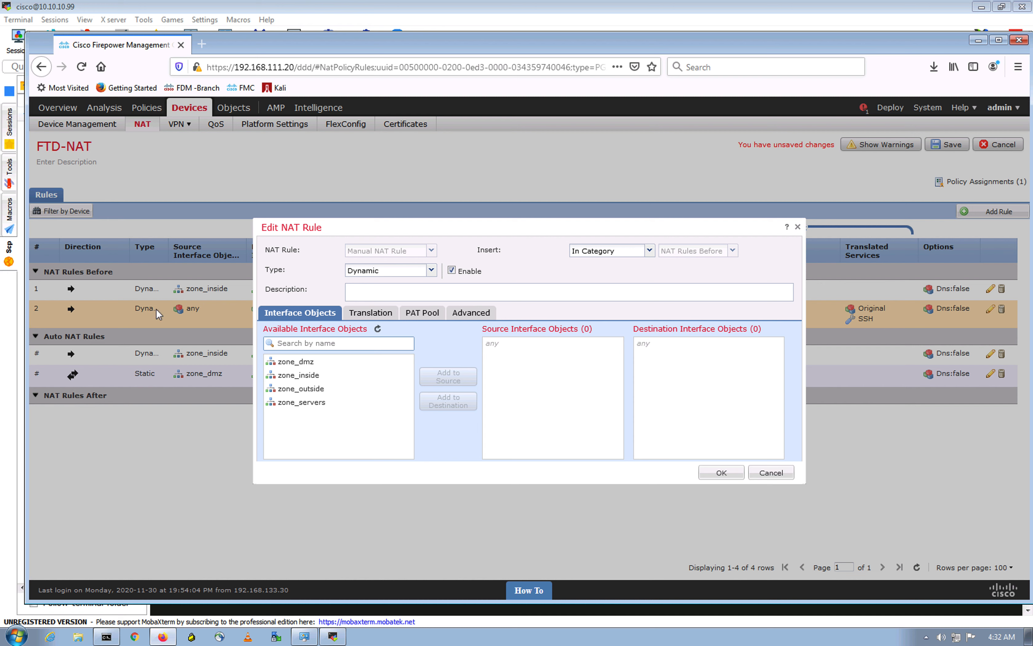
click(316, 375)
click(449, 377)
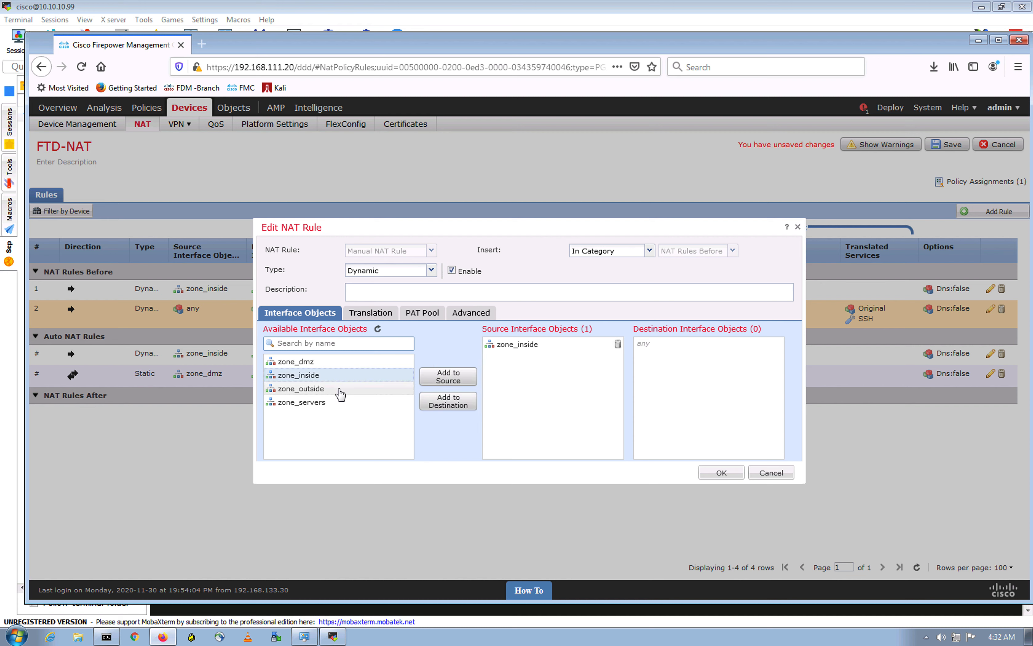
click(315, 363)
click(457, 402)
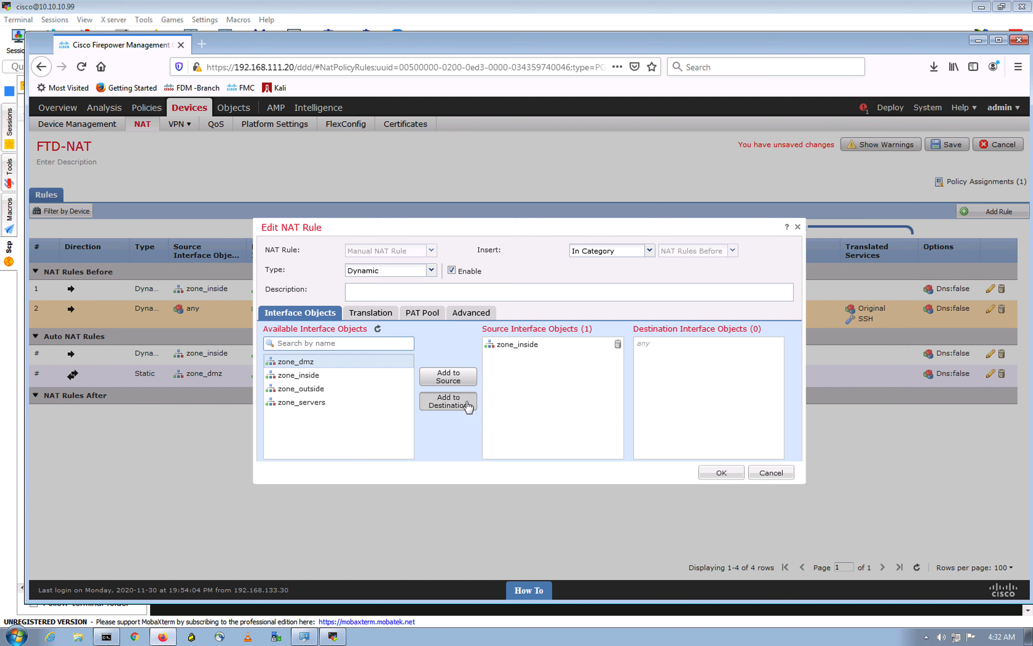
click(722, 472)
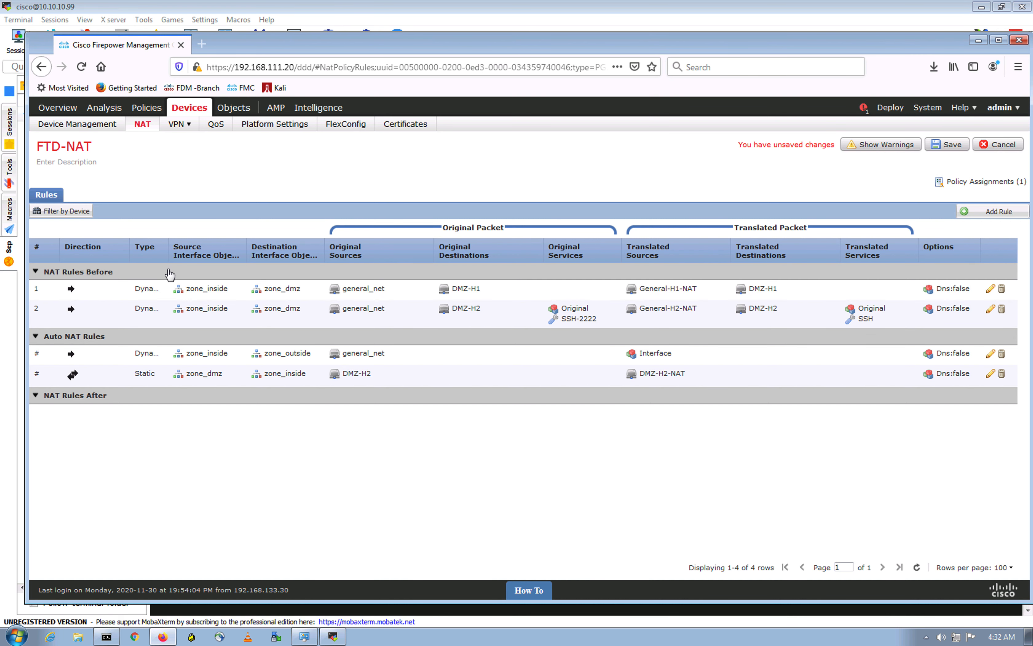
Step: Widen the Type column, save the FTD-NAT policy, and open the deployment list
drag(169, 254, 187, 256)
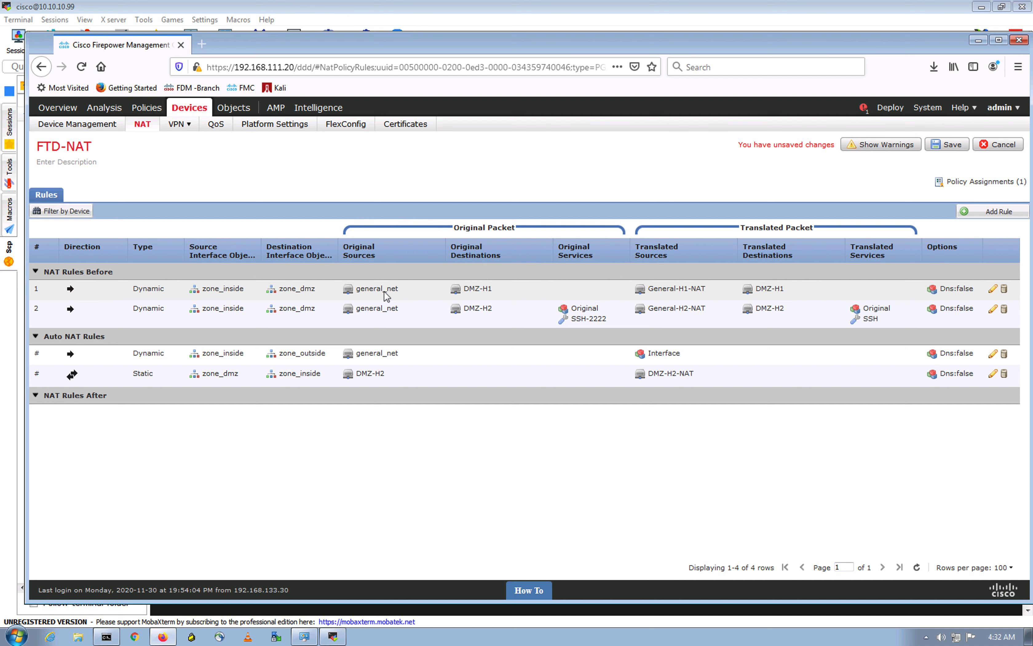
click(494, 295)
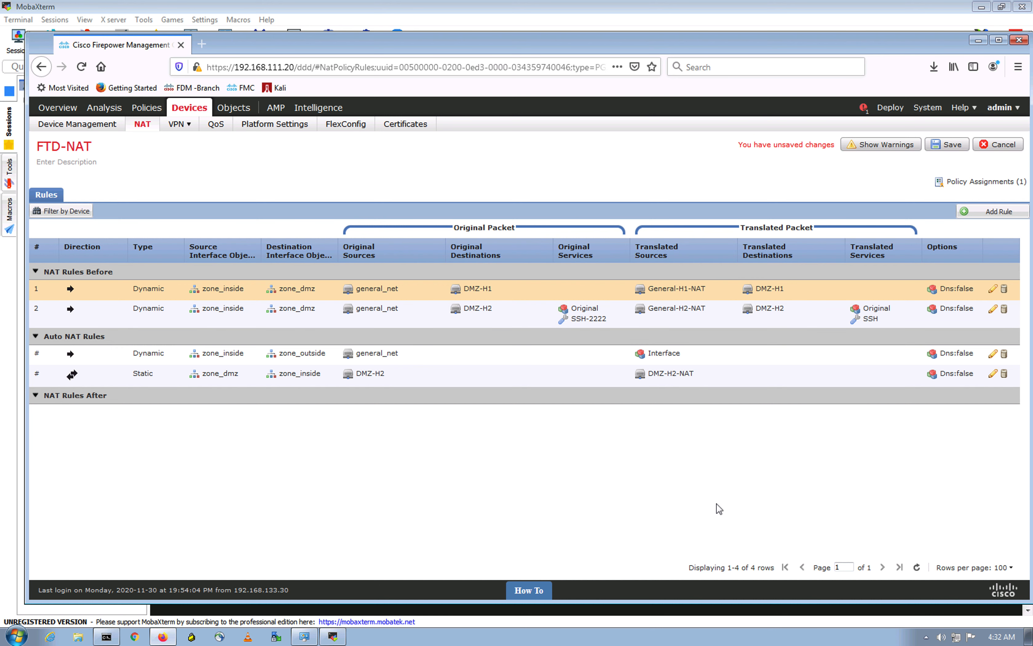
click(947, 145)
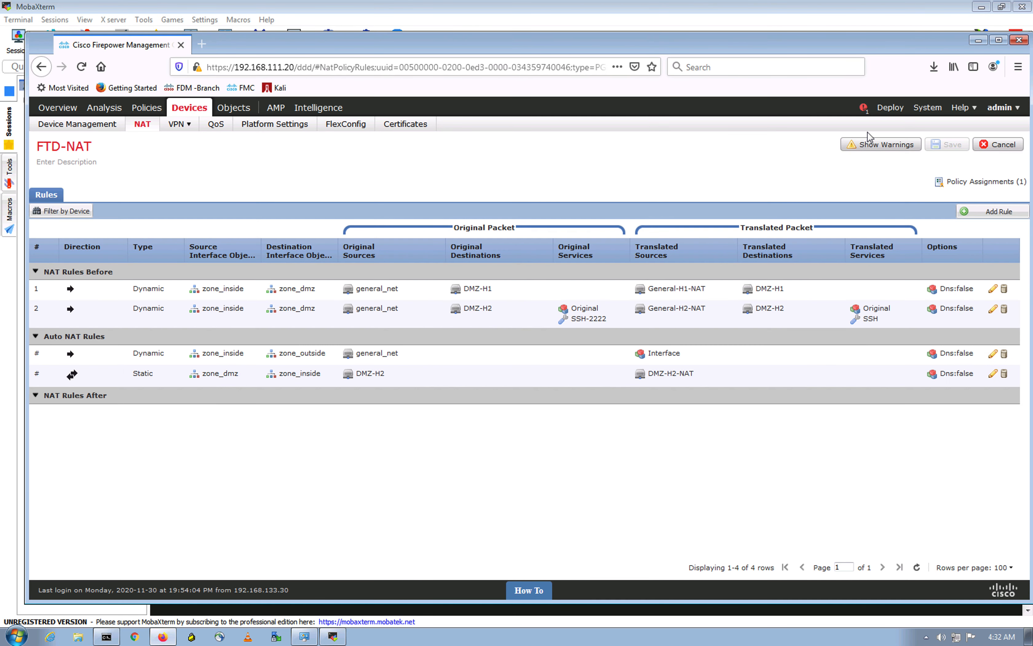
click(890, 108)
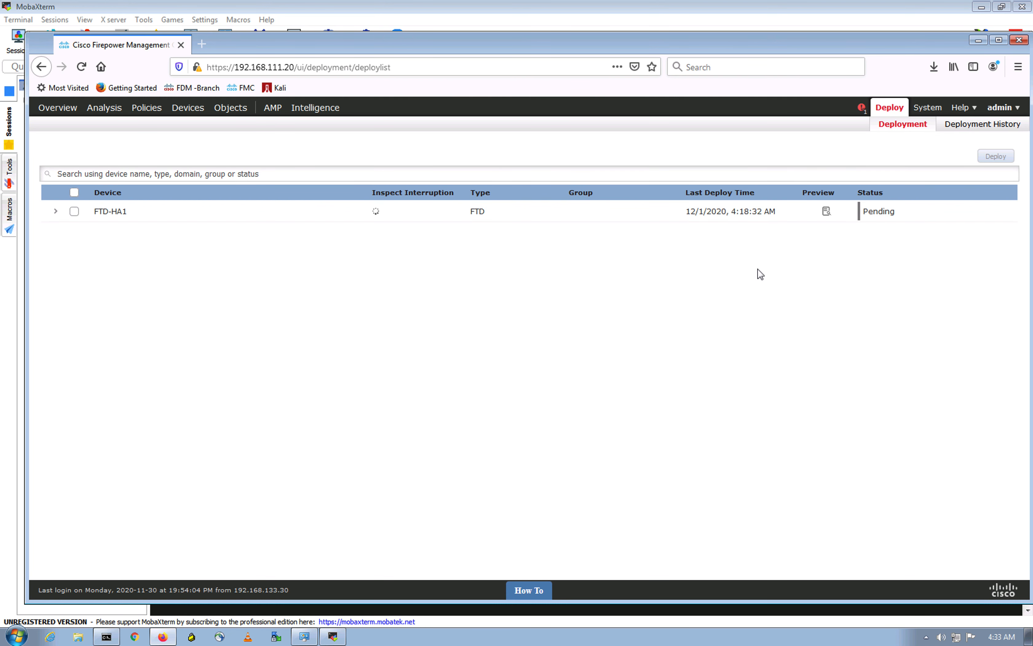
Step: Deploy the saved NAT policy to FTD-HA1 and confirm the deployment
click(74, 211)
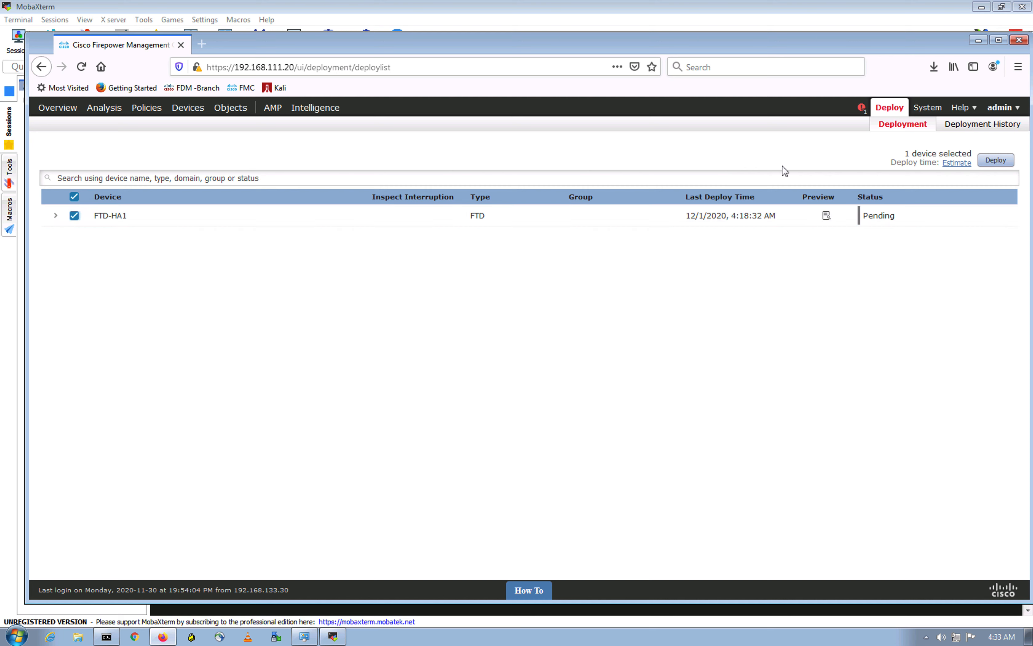
click(990, 164)
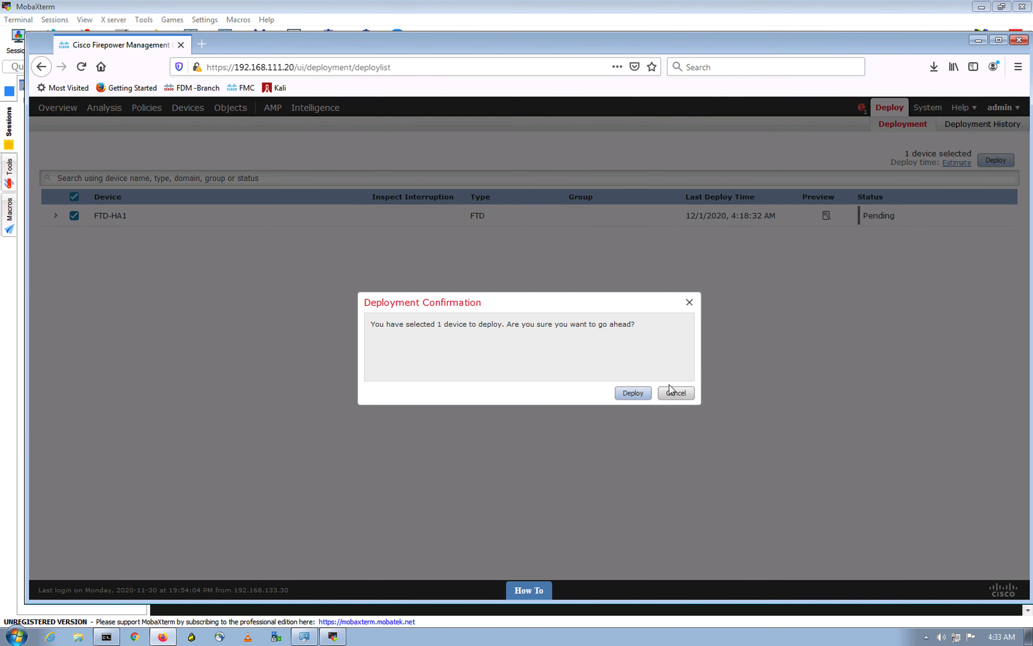
click(643, 397)
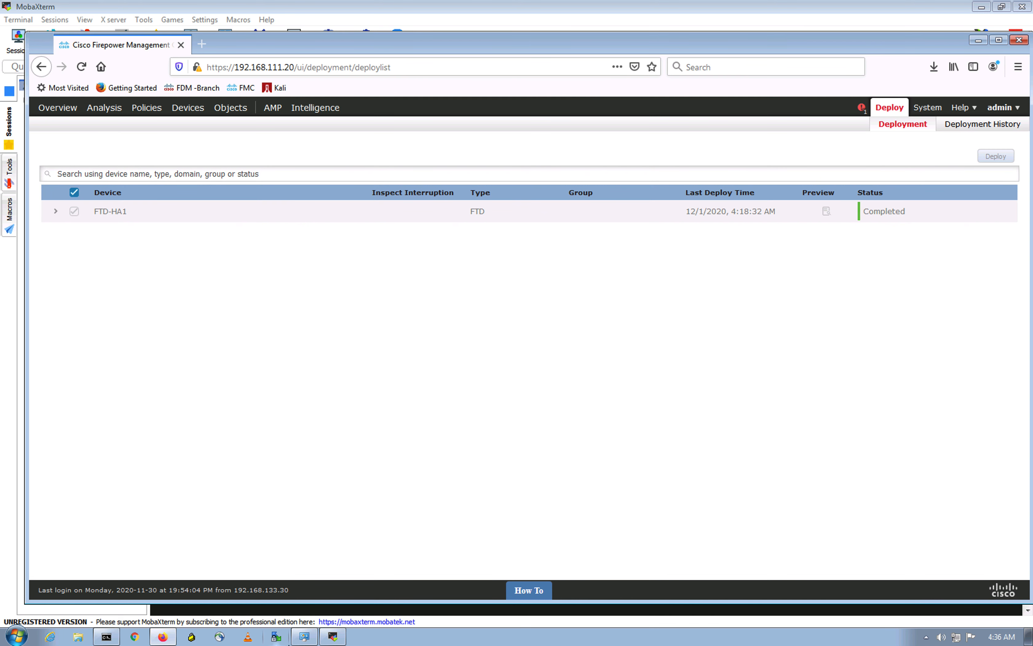
Step: Rerun show nat detail on the FTD-HA1 console to confirm the DMZ-H2 port-2222 translation
key(ctrl+Up)
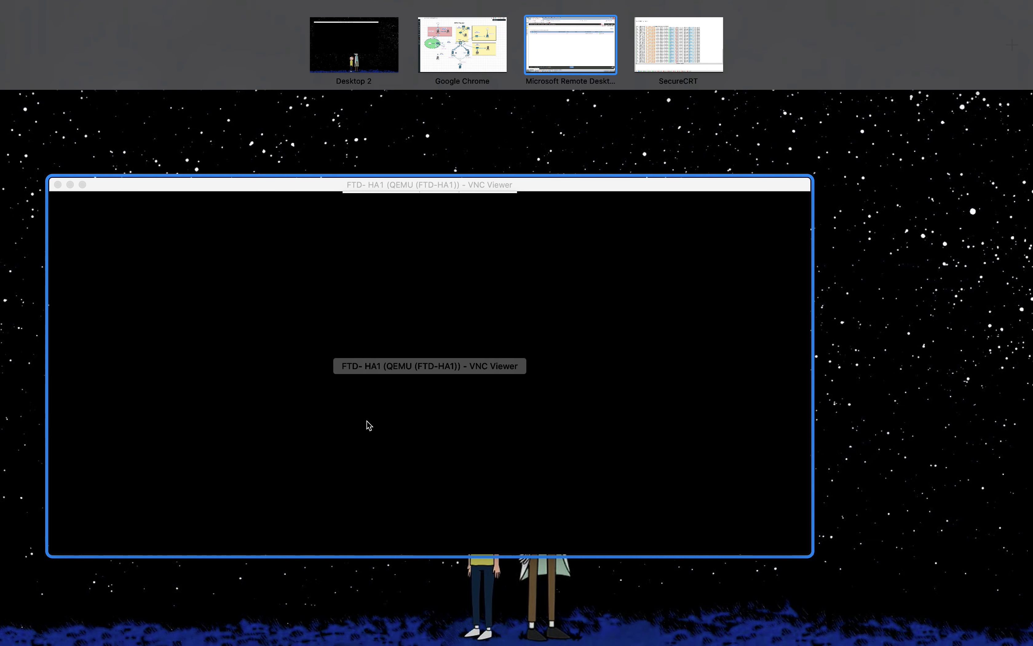
click(369, 425)
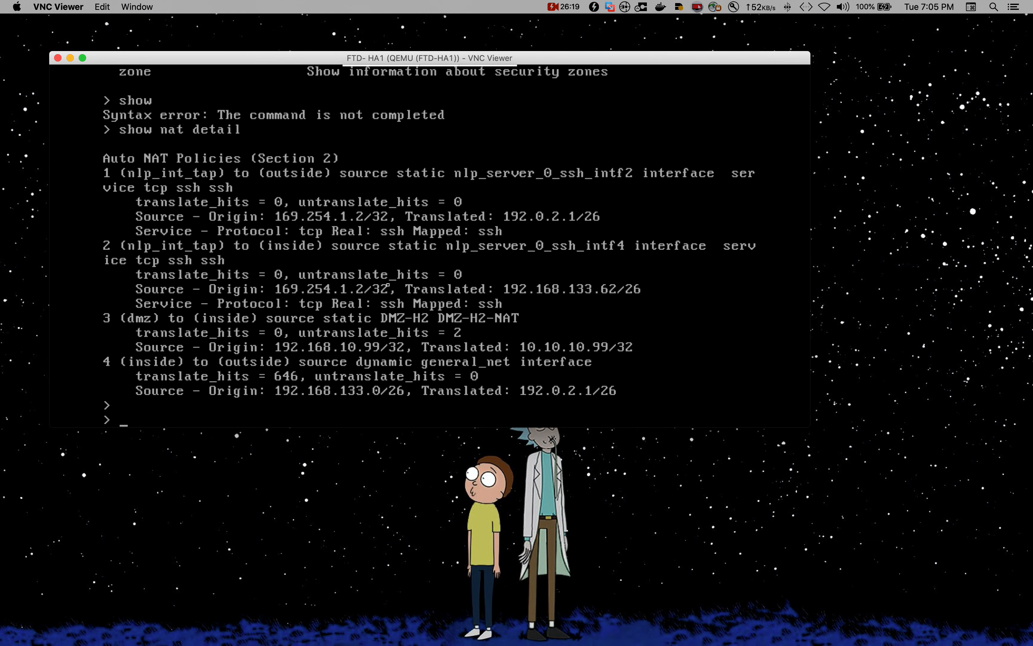
key(Return)
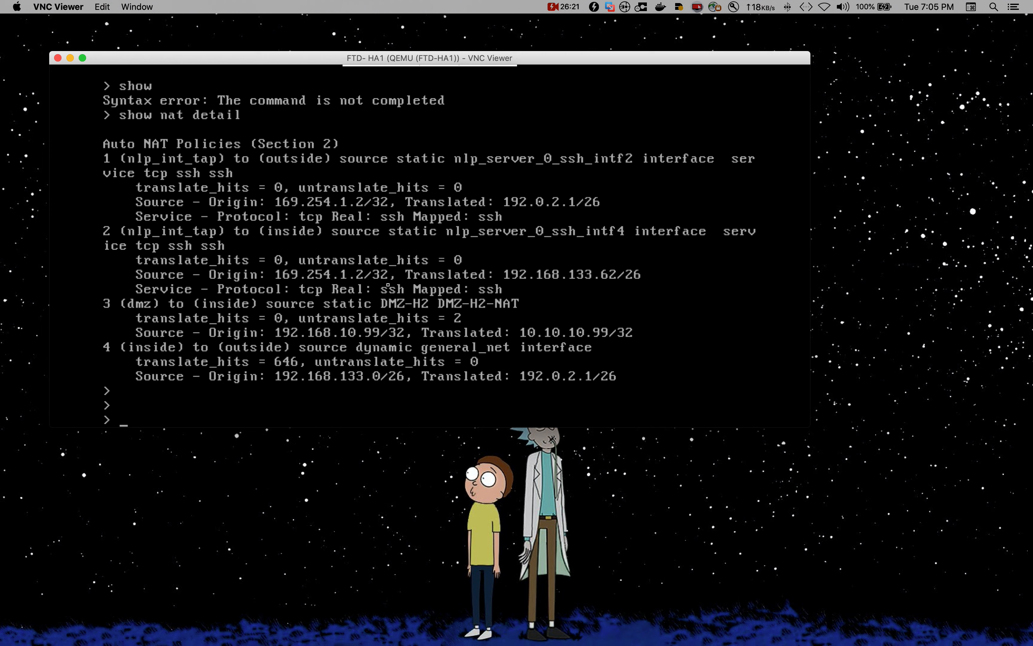
key(Up)
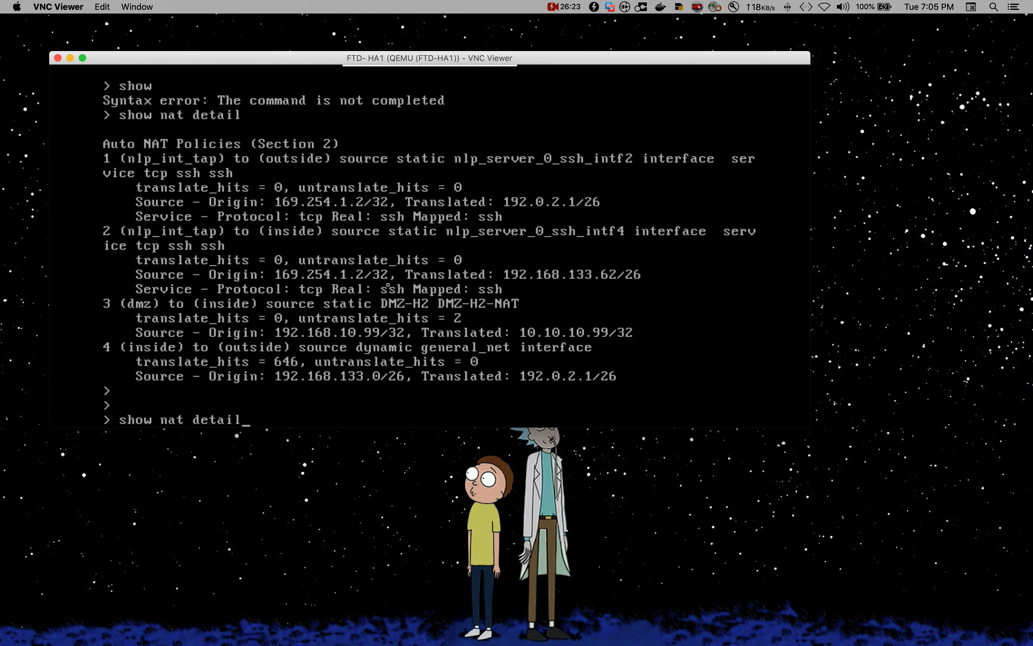
key(Return)
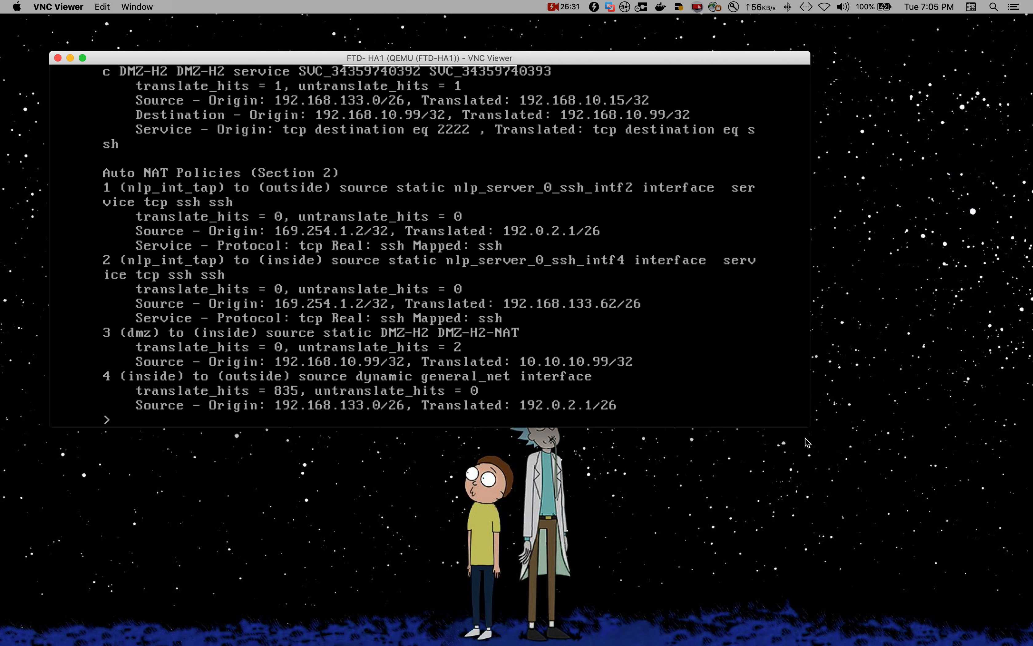
Step: Enlarge the console window and list the available show nat options with 'show nat ?'
drag(810, 427, 790, 496)
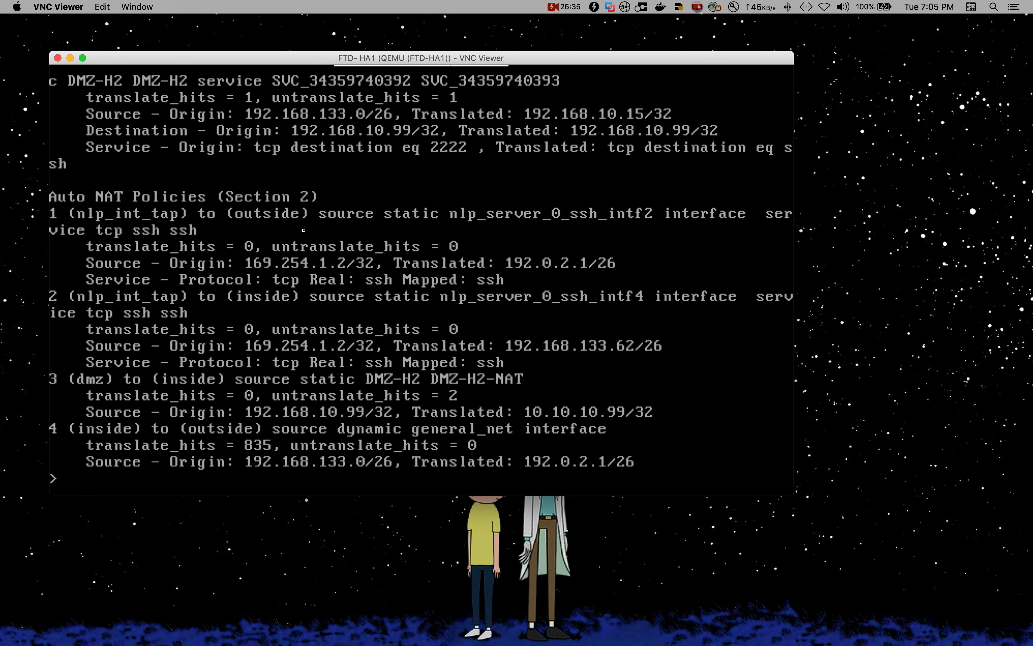
text(show nat ma)
key(BackSpace)
key(BackSpace)
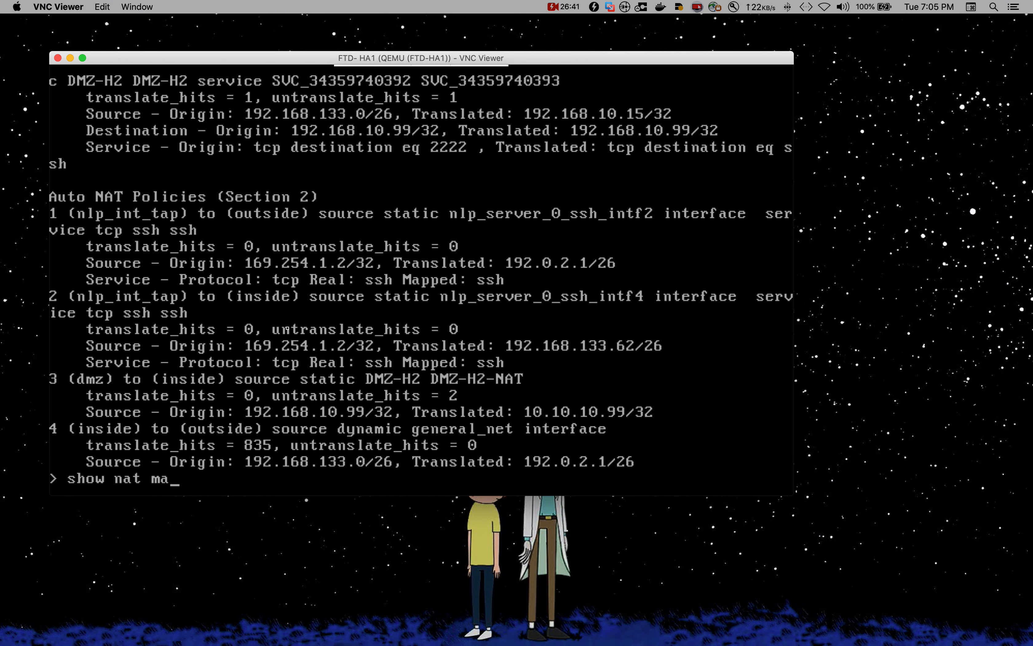
key(question)
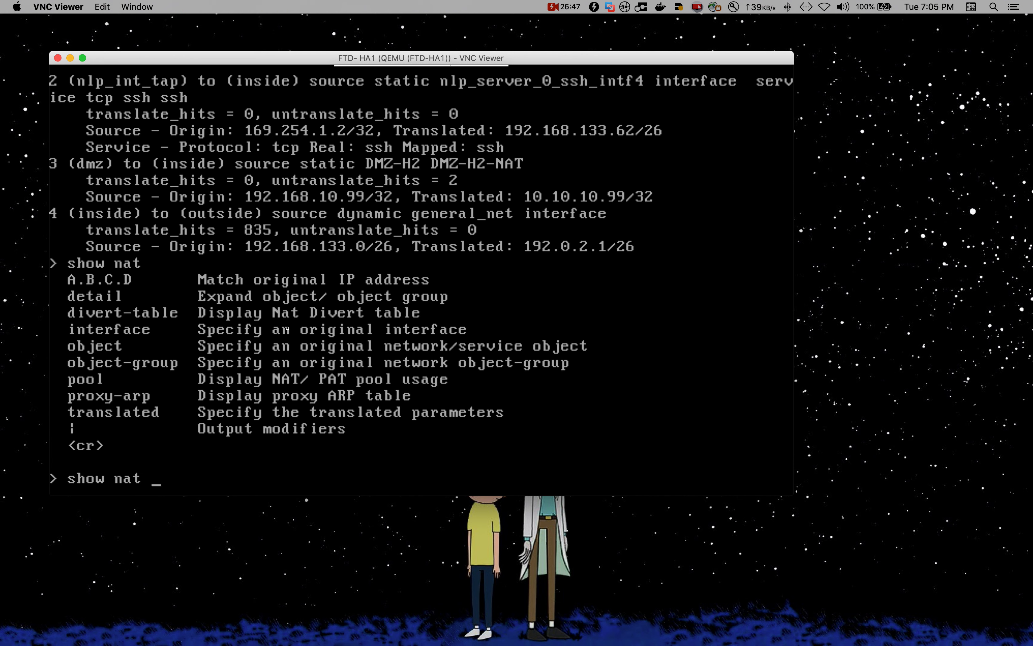
key(BackSpace)
key(BackSpace)
key(BackSpace)
key(BackSpace)
key(BackSpace)
key(BackSpace)
key(BackSpace)
key(BackSpace)
Step: Check the FMC remote desktop, then bring the FTD console back to the front
click(370, 566)
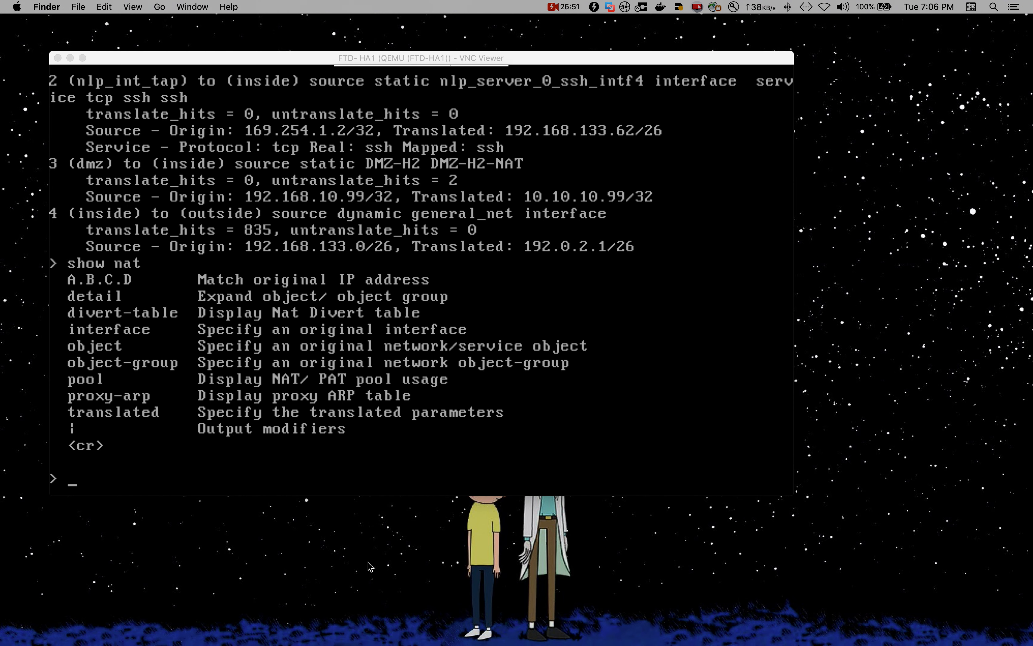
key(ctrl+Up)
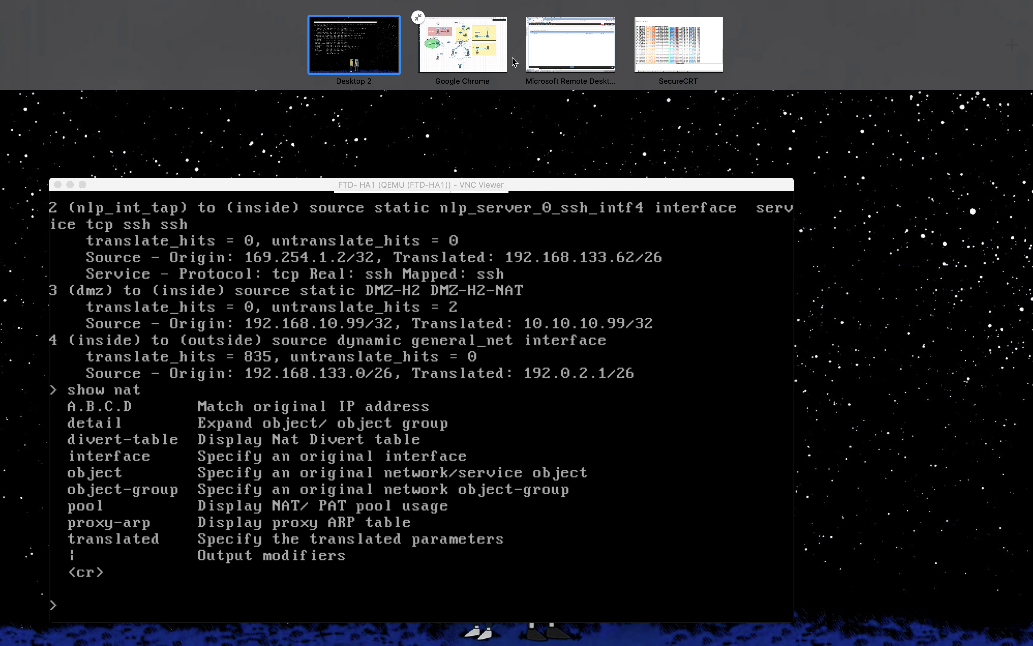
click(539, 68)
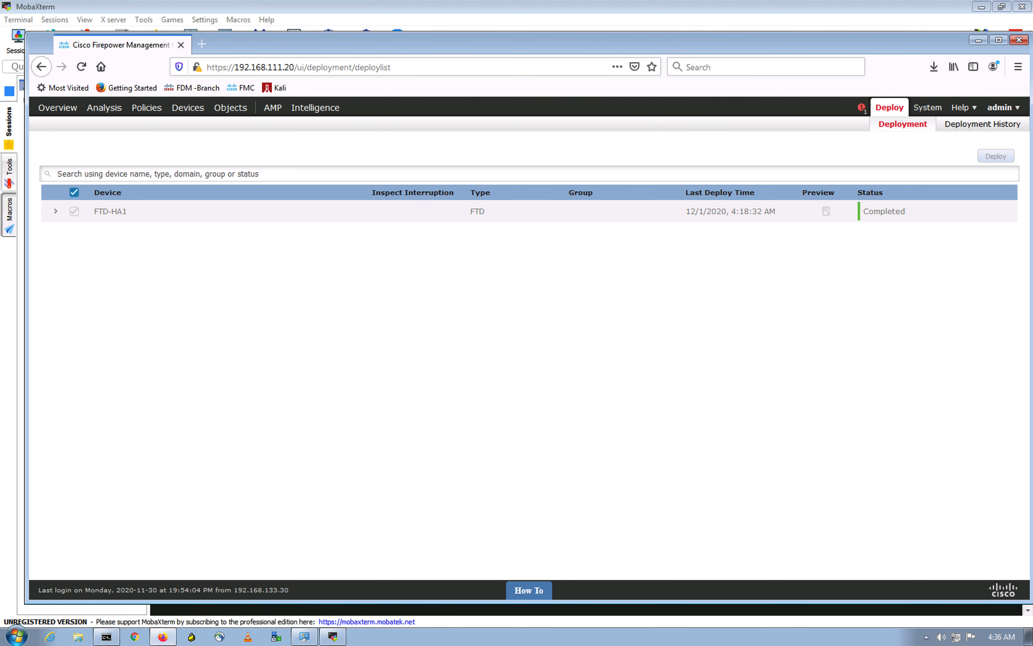
key(ctrl+Up)
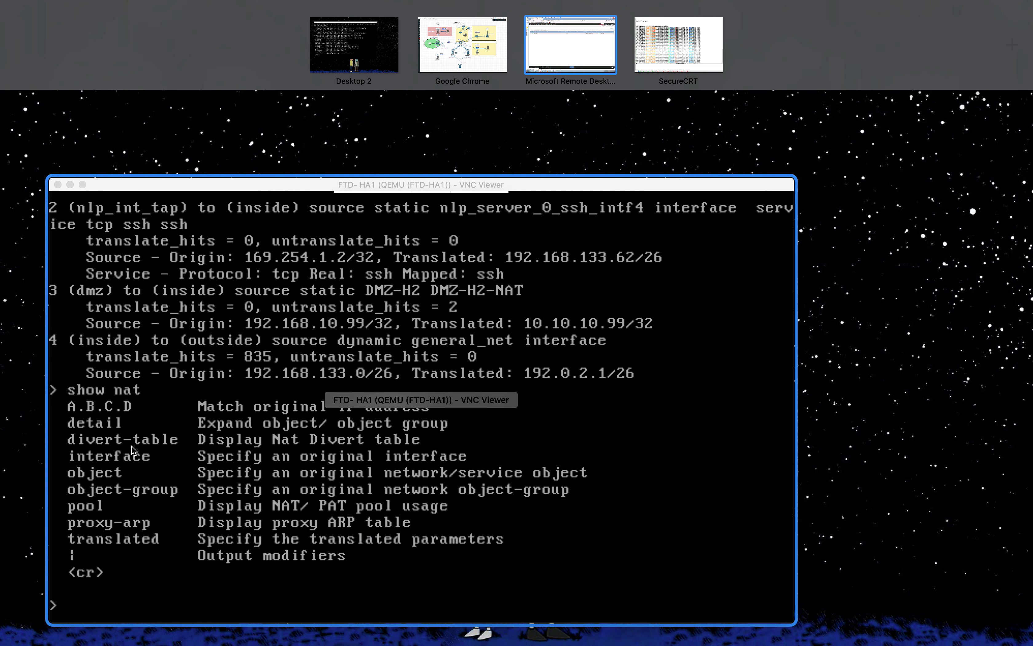
click(333, 427)
Step: Run show xlate on FTD-HA1 to list the 8 active translations
key(Up)
key(Down)
key(Up)
key(Up)
key(Up)
key(Up)
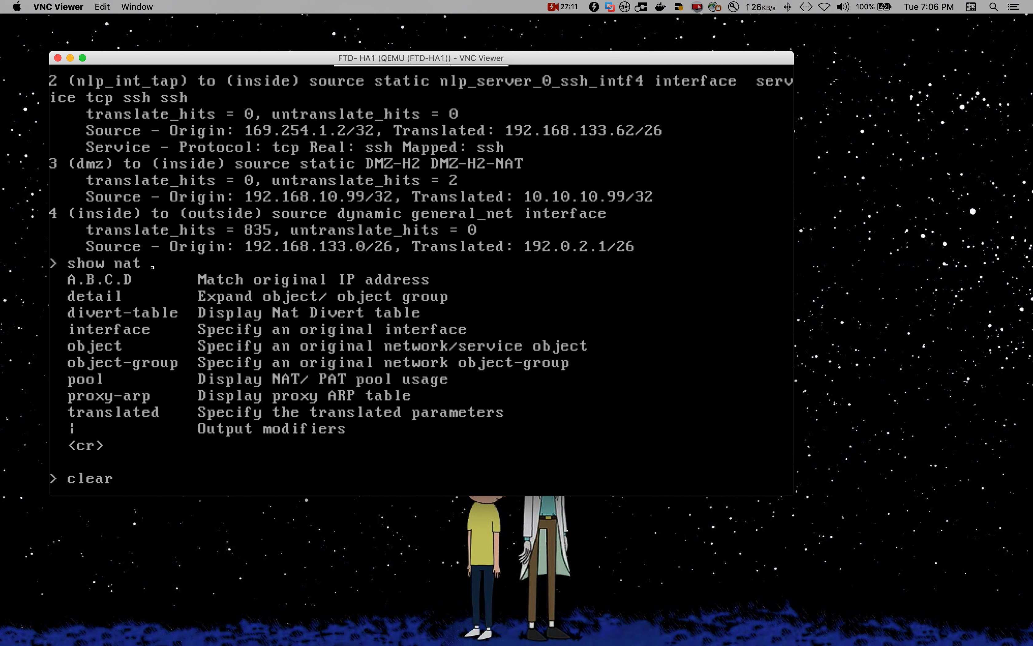
key(Up)
key(Down)
key(Down)
key(BackSpace)
key(BackSpace)
key(BackSpace)
text(xlate)
key(Return)
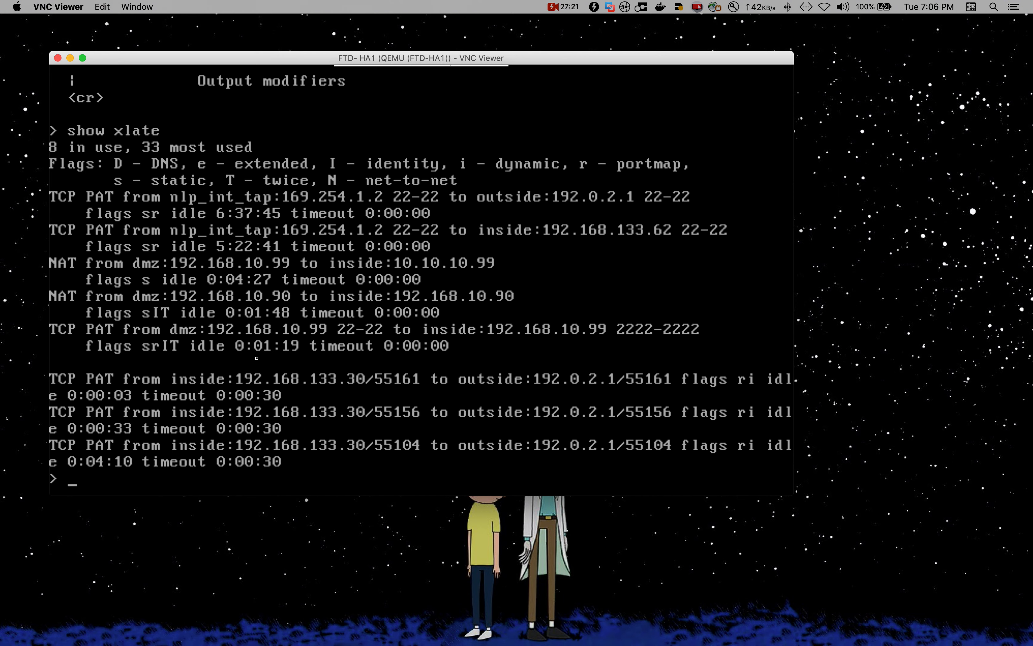
Step: Switch to the remote Windows desktop showing the FMC Deploy page
click(250, 546)
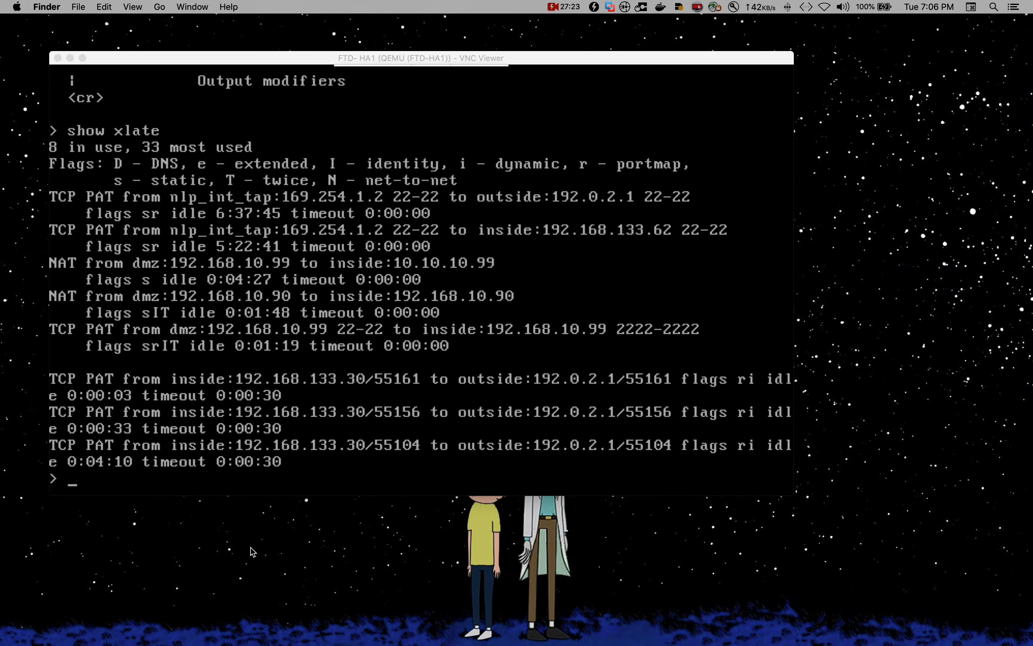
key(ctrl+Right)
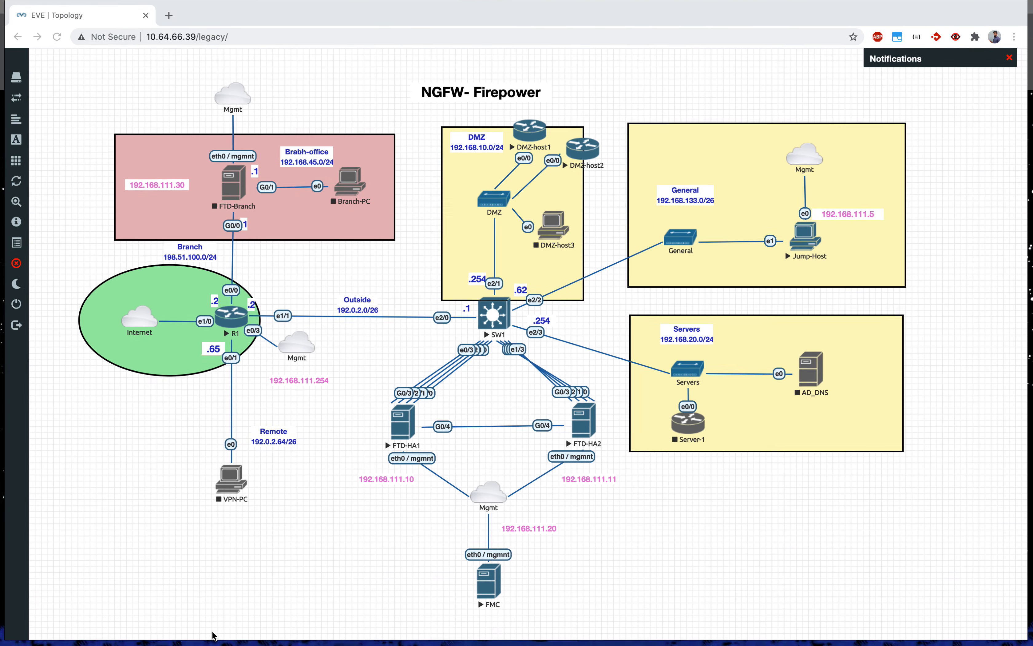
key(ctrl+Up)
click(549, 55)
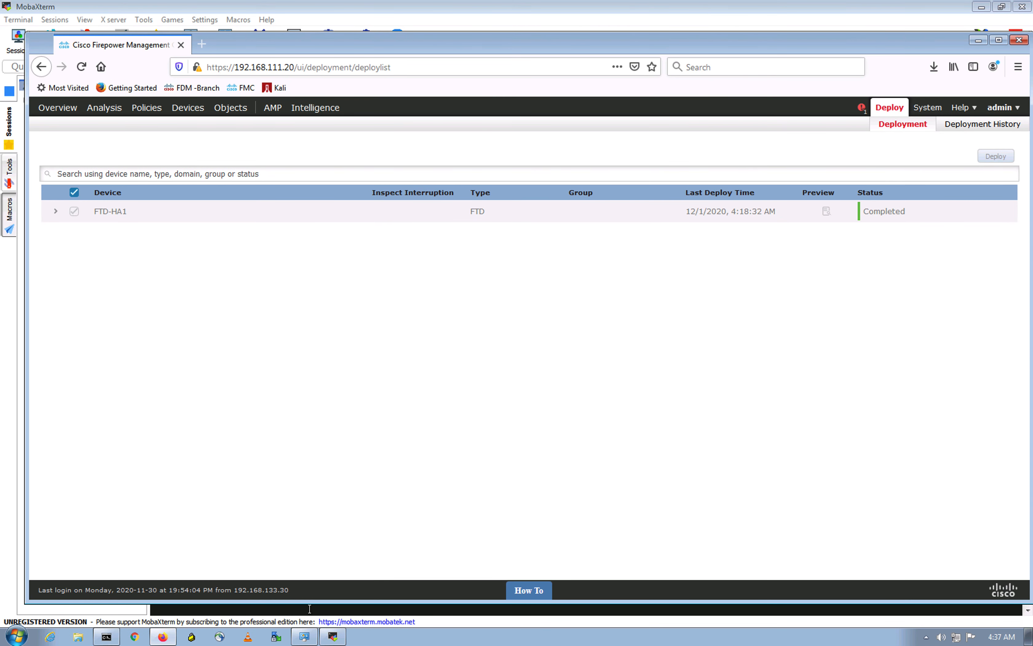
Step: Stage 'ssh -l cisco 192.168.10.90' in MobaXterm without running it, then return to FMC in Firefox
click(333, 636)
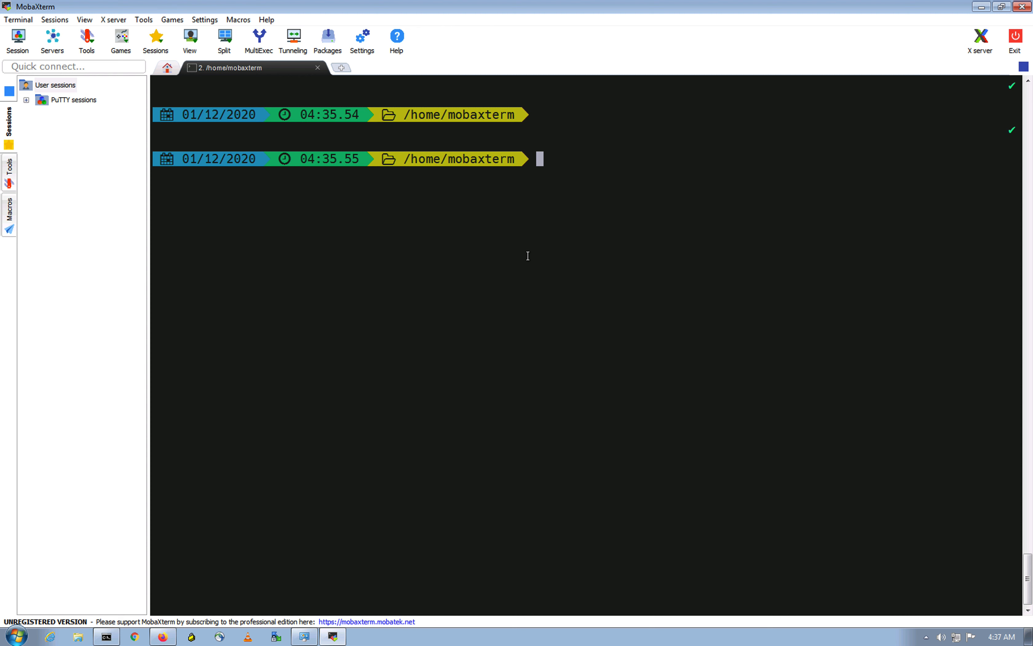
text(ssh -l cisco 192.168)
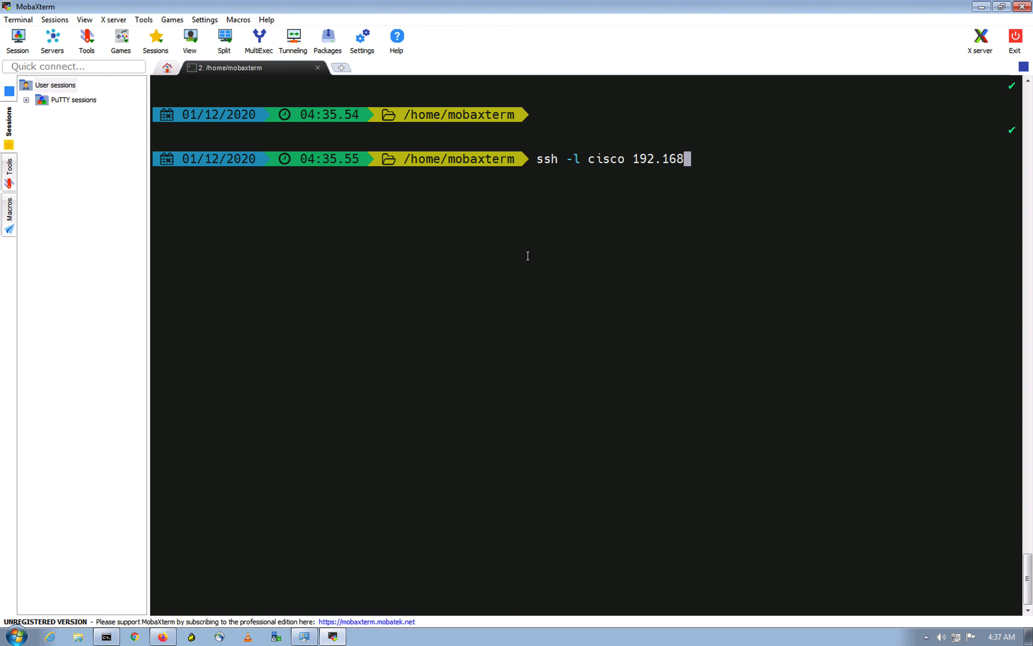
text(.10.90)
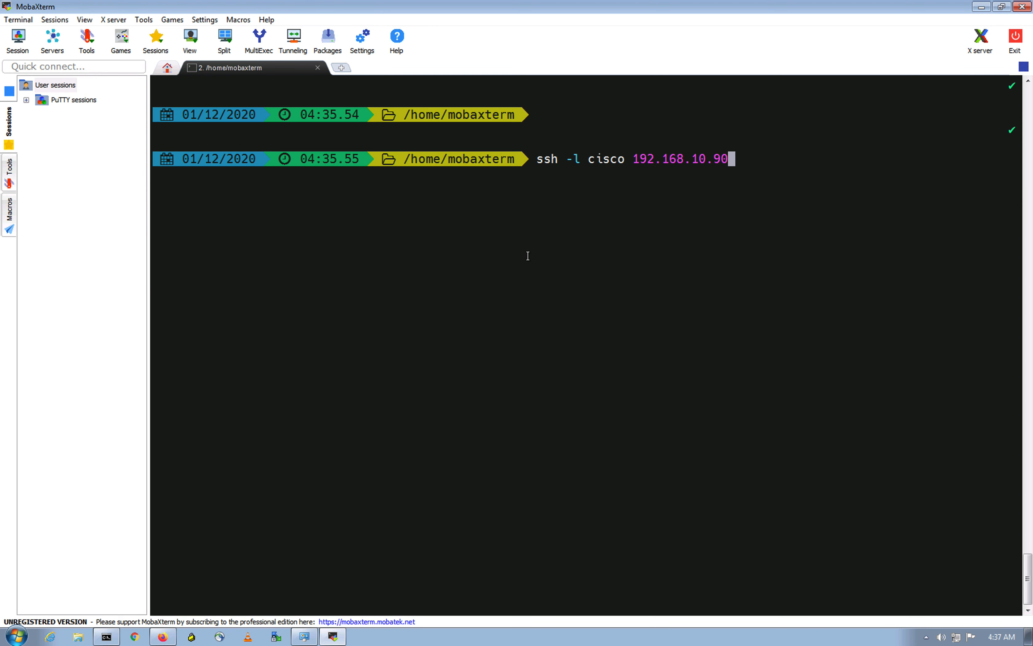
key(ctrl+Up)
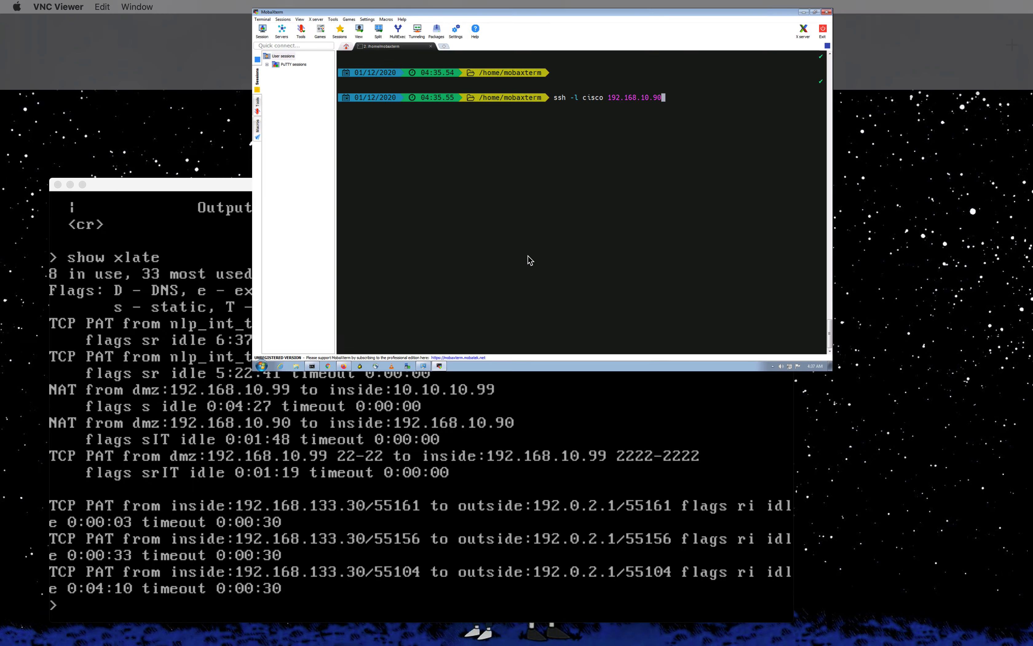
click(559, 54)
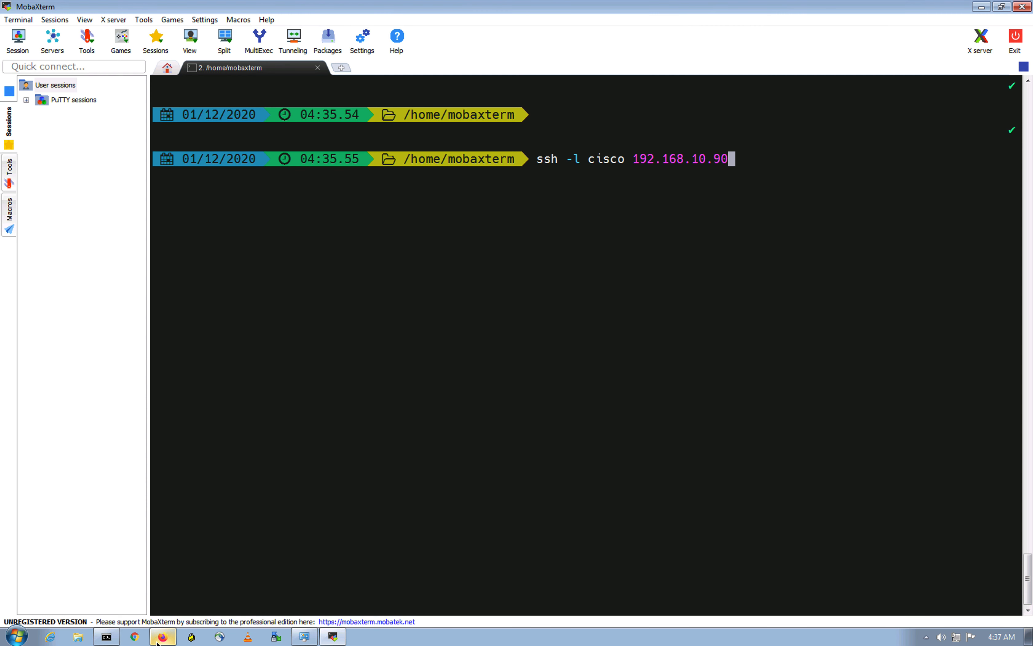
click(163, 636)
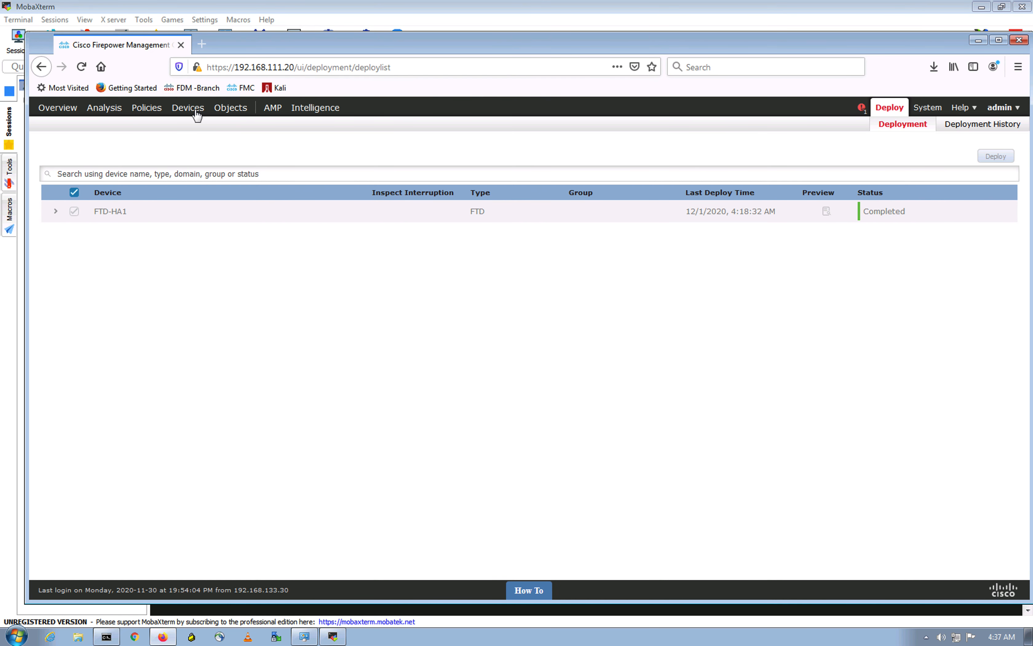
Step: Open the FTD-NAT policy from Devices > NAT to review the DMZ-H1 and DMZ-H2 rules
mouse_move(193, 110)
click(144, 125)
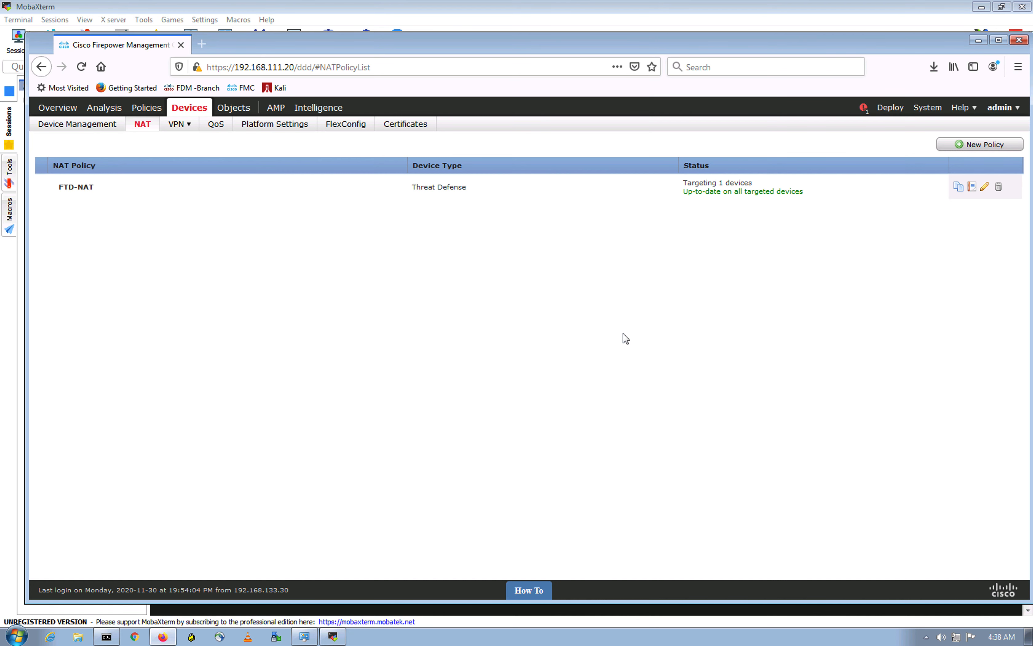
click(987, 188)
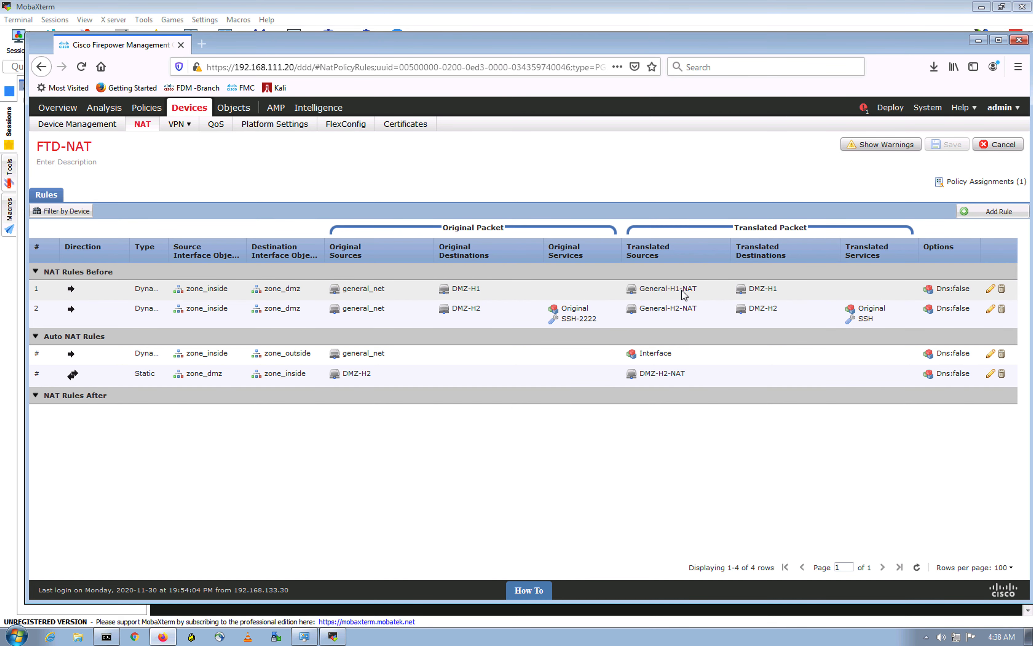
Step: Run the staged ssh connection to 192.168.10.90 as cisco in MobaXterm
key(ctrl+Up)
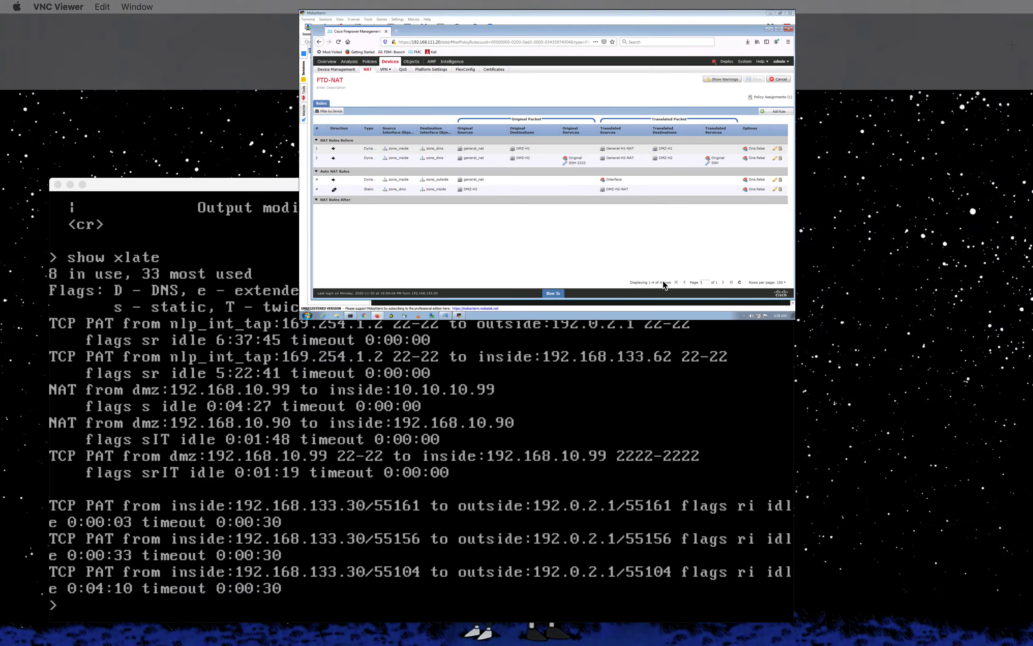
click(556, 72)
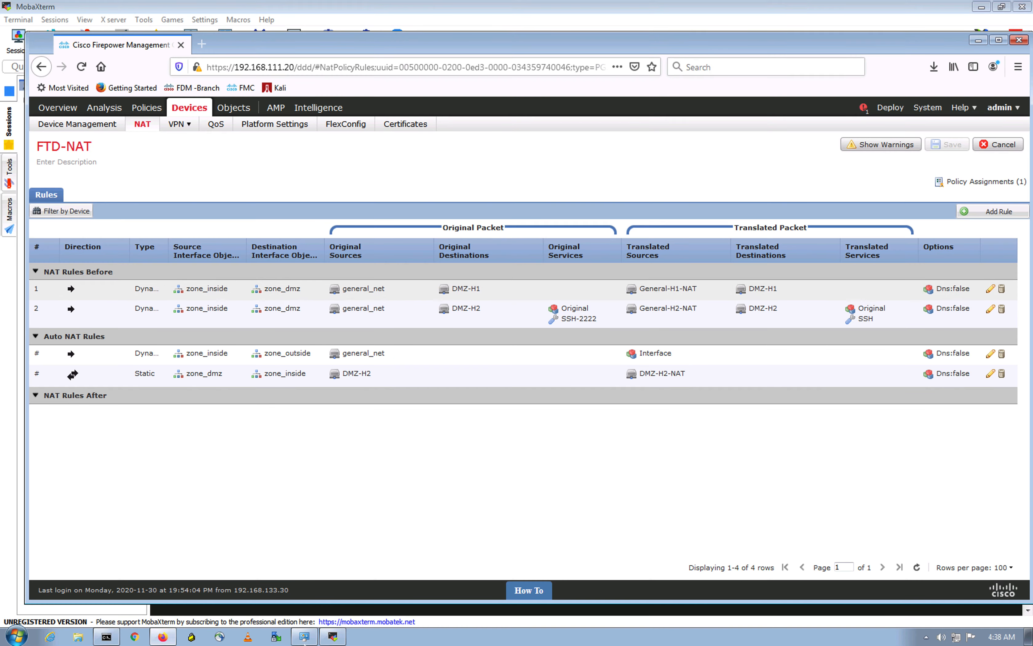
click(333, 636)
key(Return)
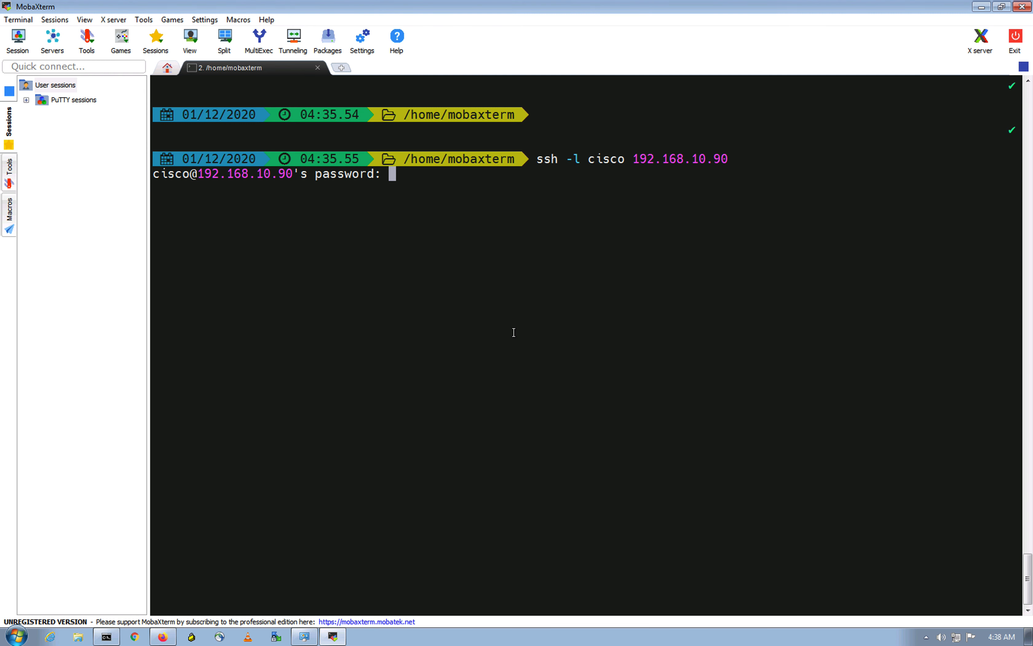
Step: Log into DMZ-1 and run show users to see the login source
key(Return)
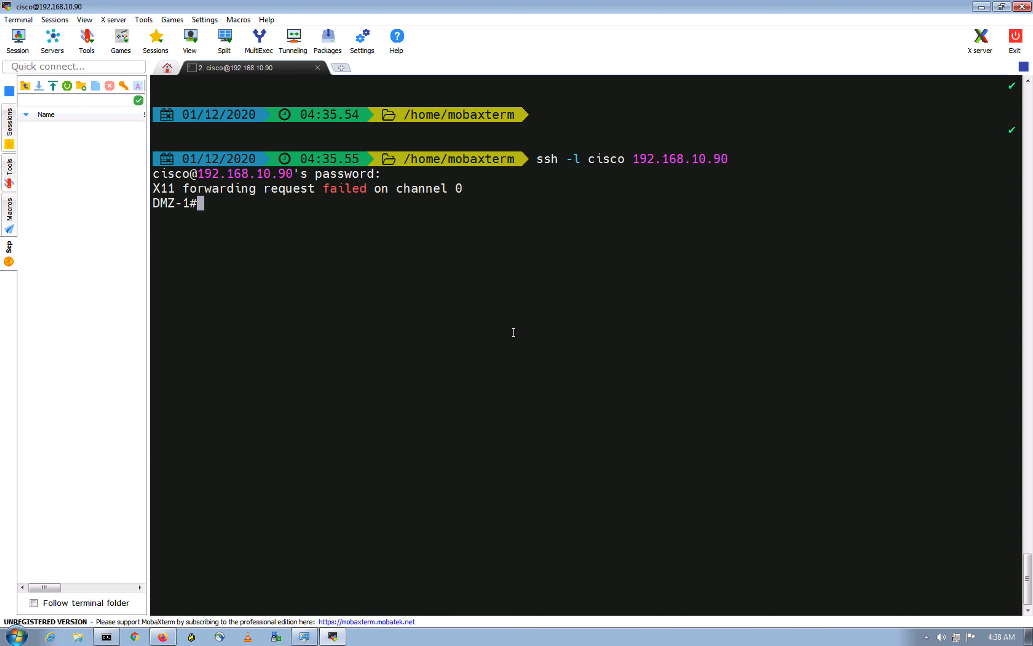
text(show users)
key(Return)
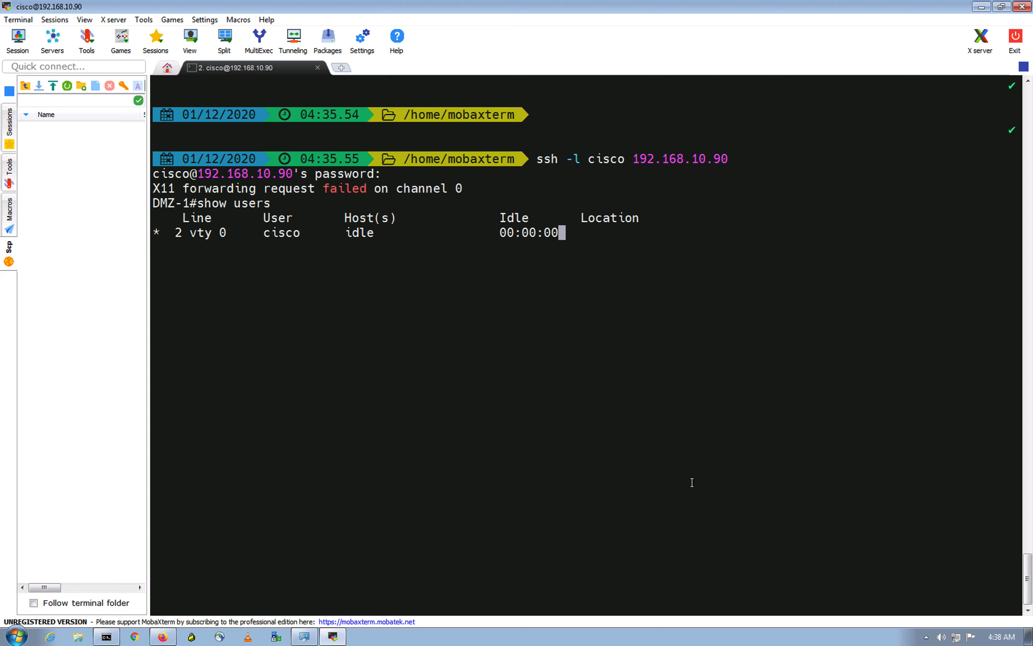
key(ctrl+Up)
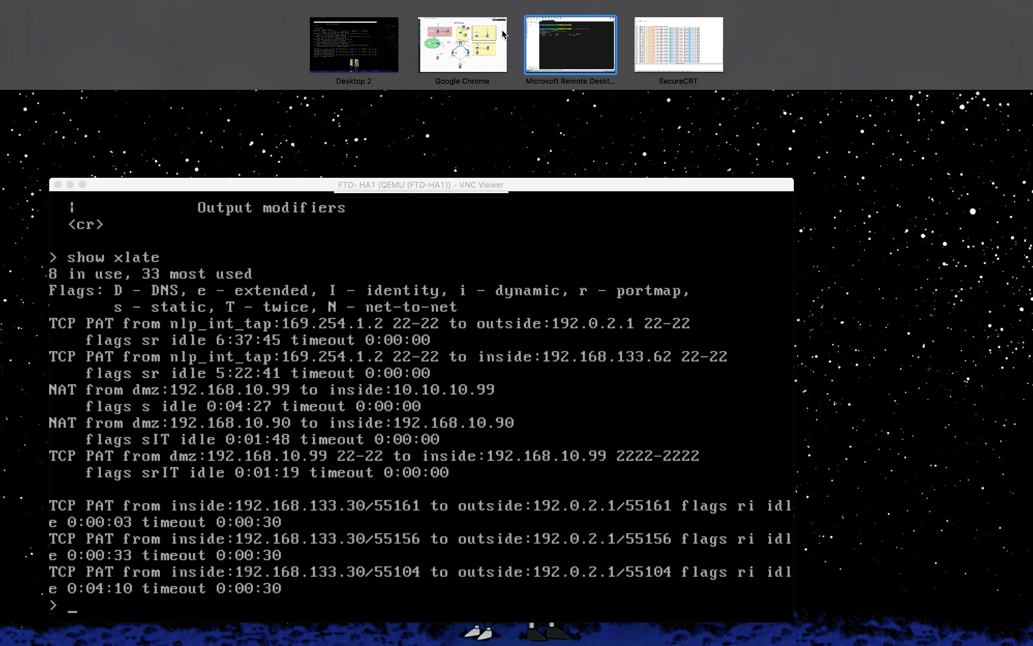
click(502, 33)
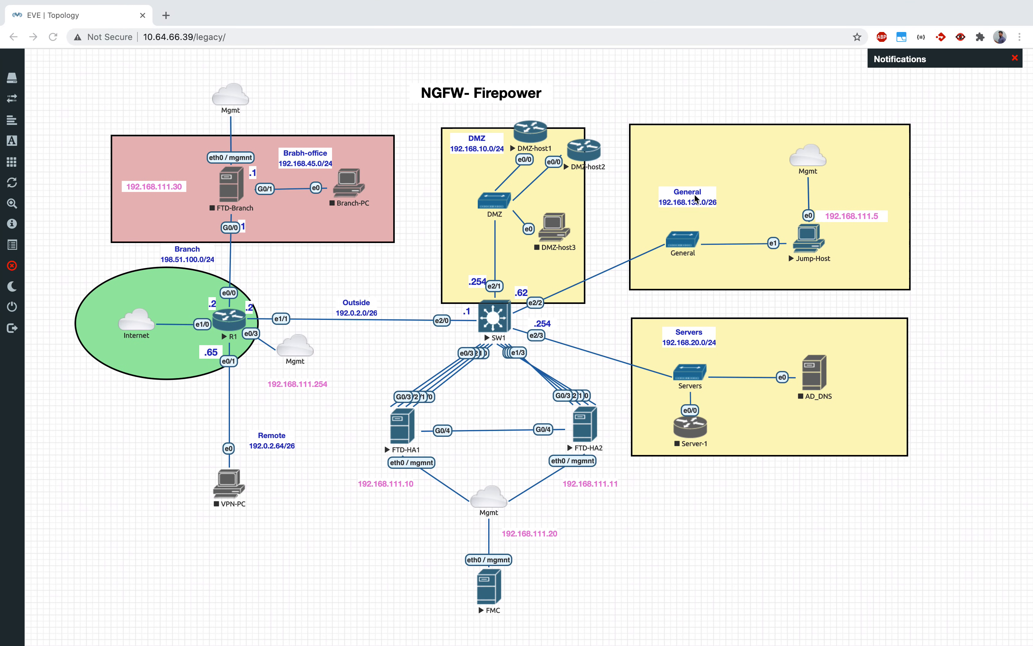
key(ctrl+Up)
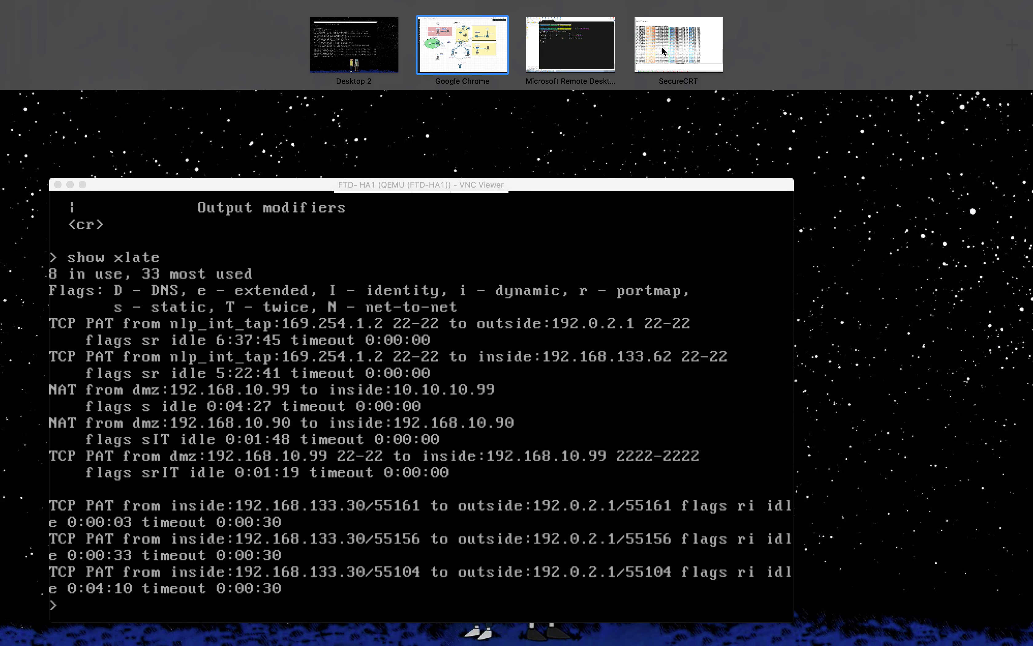
click(571, 44)
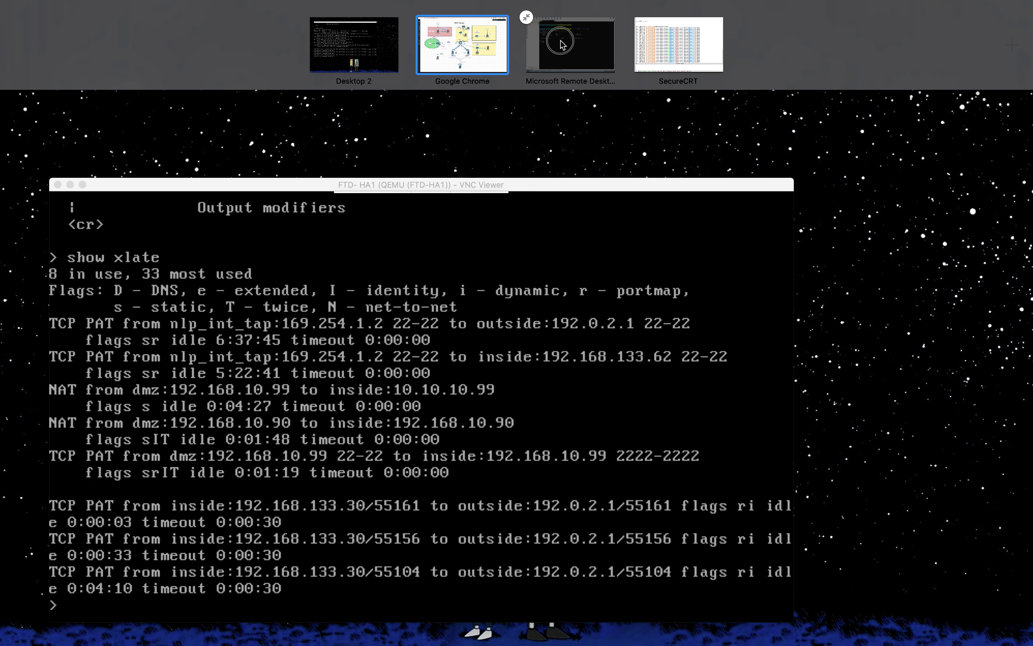
Step: Highlight the login source 192.168.10.12 and exit the DMZ-1 SSH session
drag(564, 233, 672, 236)
click(672, 249)
click(675, 343)
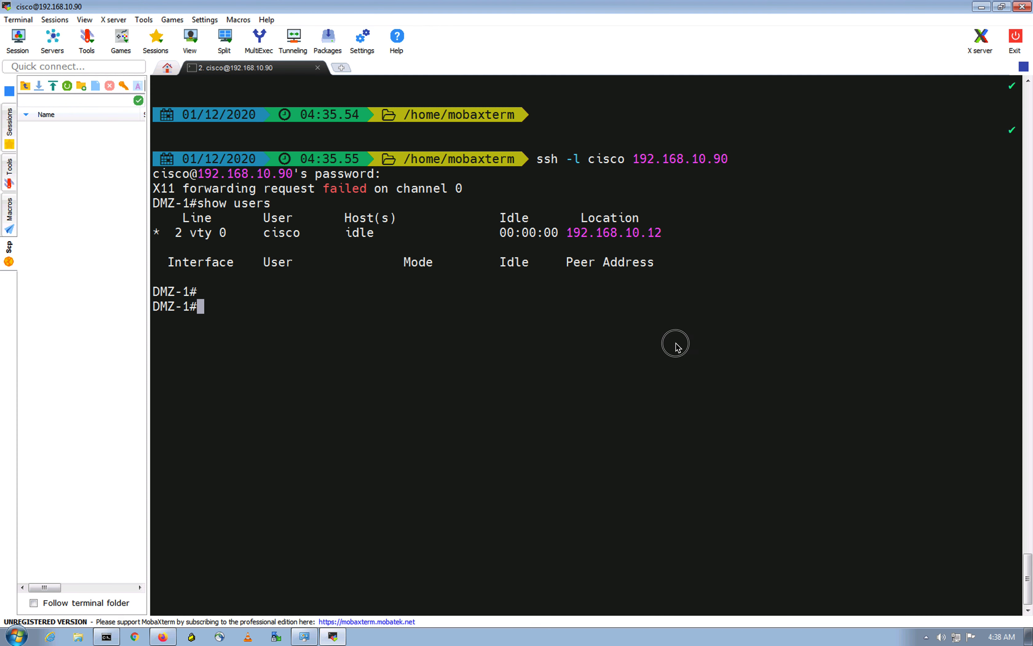
text(exit)
key(Return)
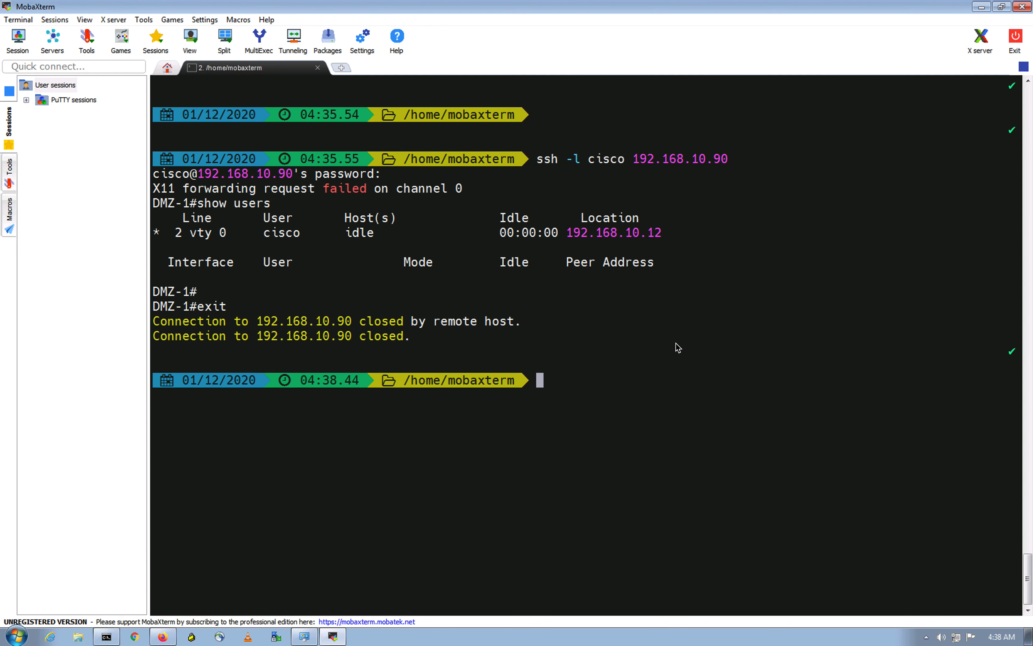
Step: SSH into DMZ-2 at 192.168.10.99 port 2222 as cisco and log in
key(Up)
key(BackSpace)
text(9 )
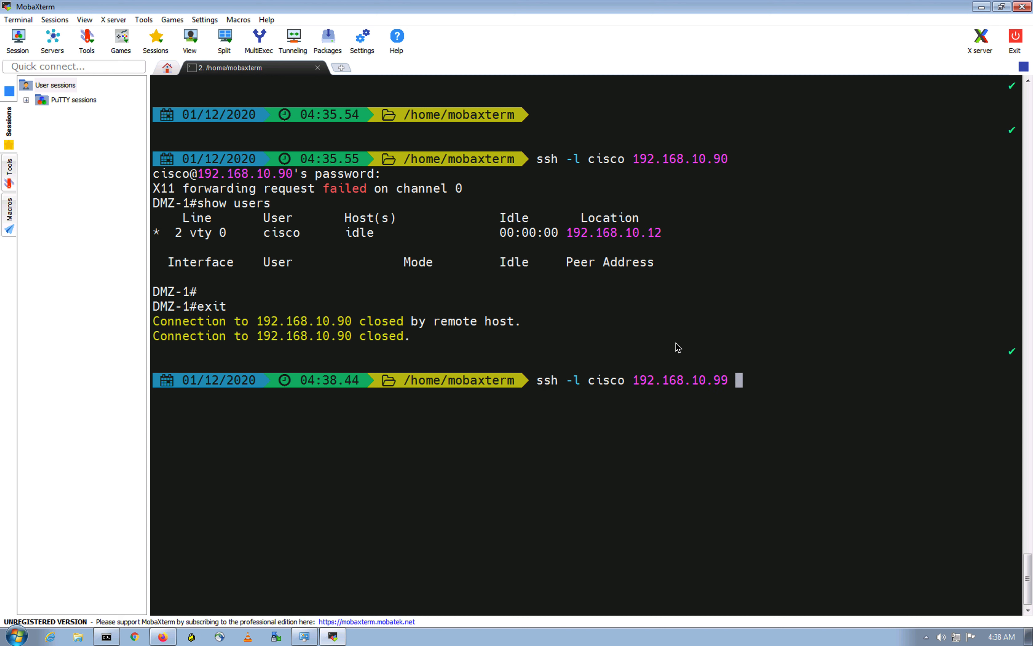
text(-p 2222)
key(Return)
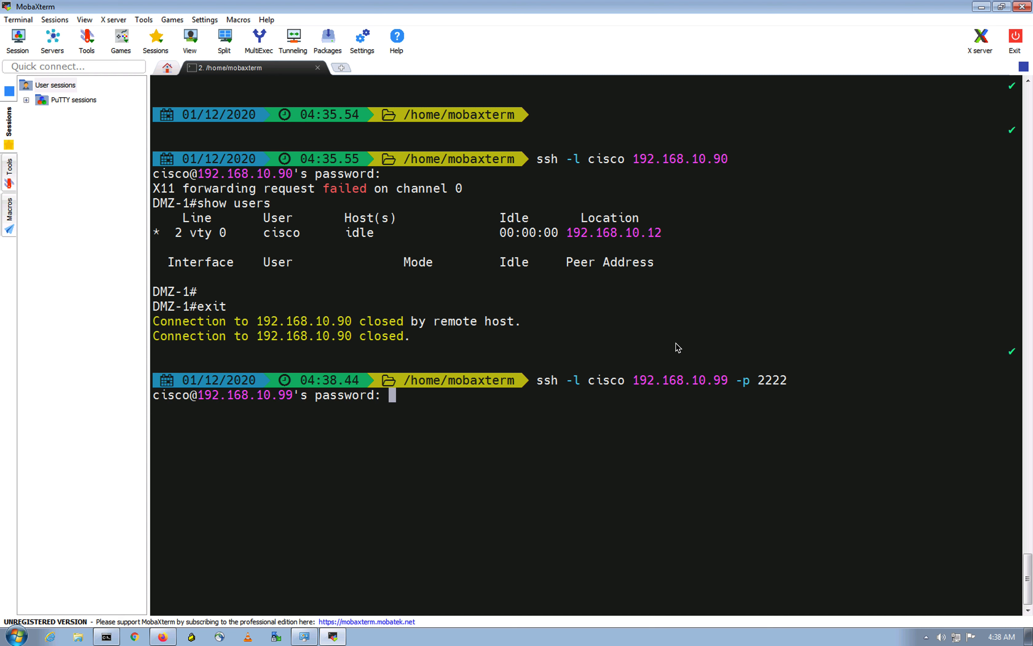
key(Return)
Step: Run show users on DMZ-2 to see the login source
text(show use)
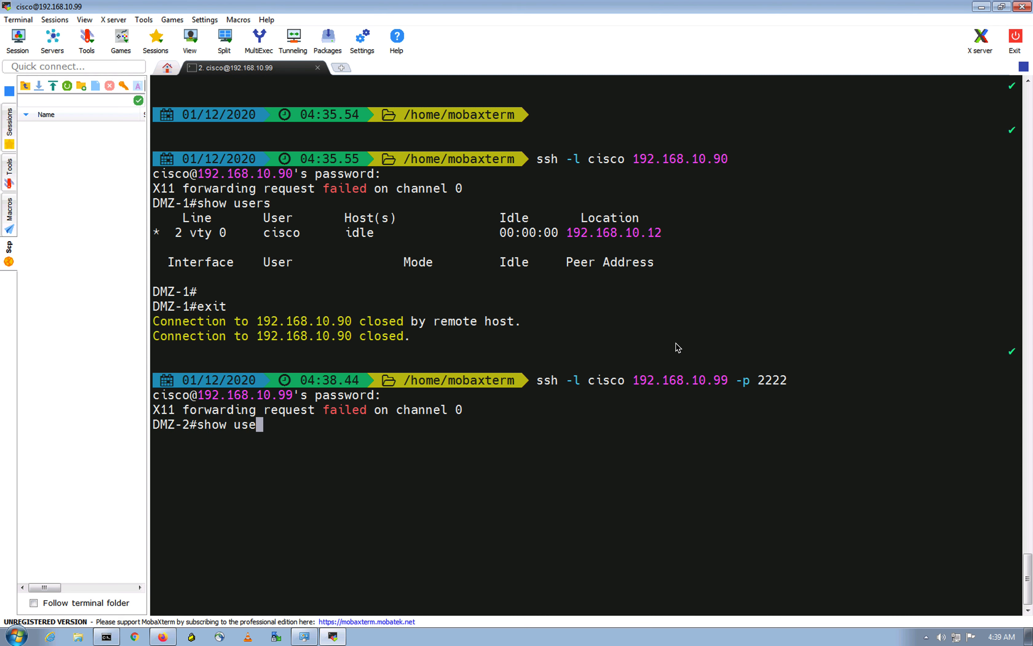
key(Tab)
text(s)
key(Return)
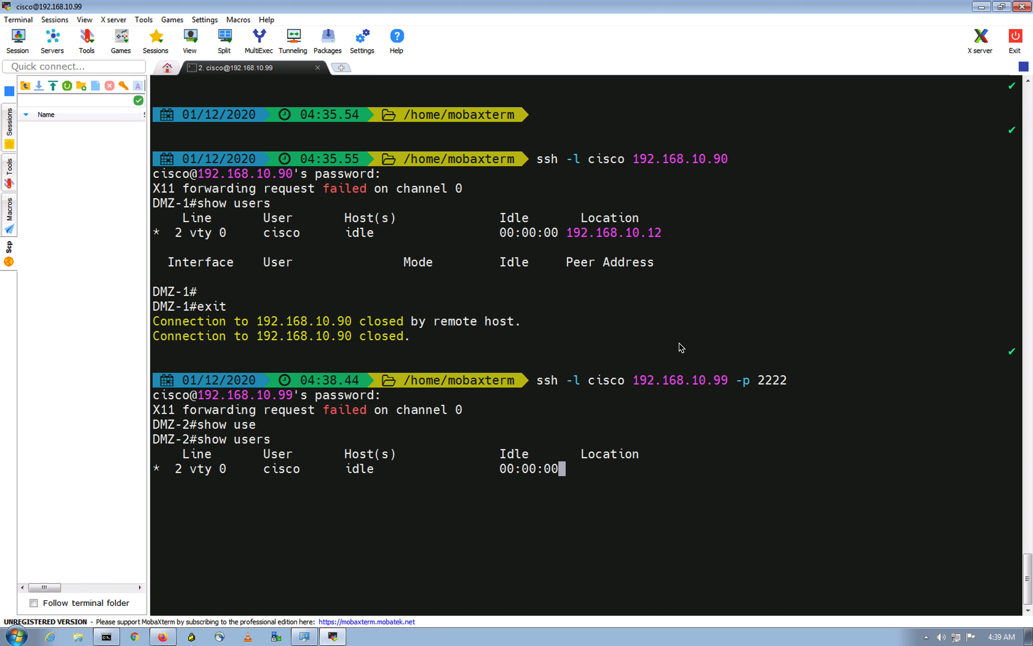
Step: Compare login sources 192.168.10.12 and 192.168.10.15, then type exit
drag(568, 239, 661, 233)
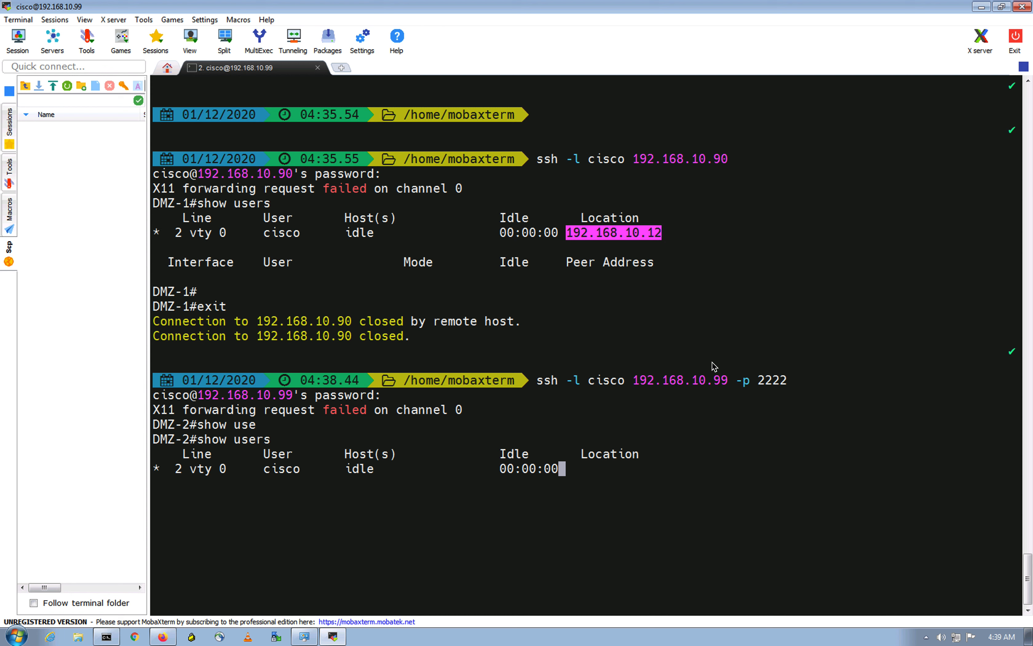
click(622, 234)
double_click(622, 234)
click(704, 312)
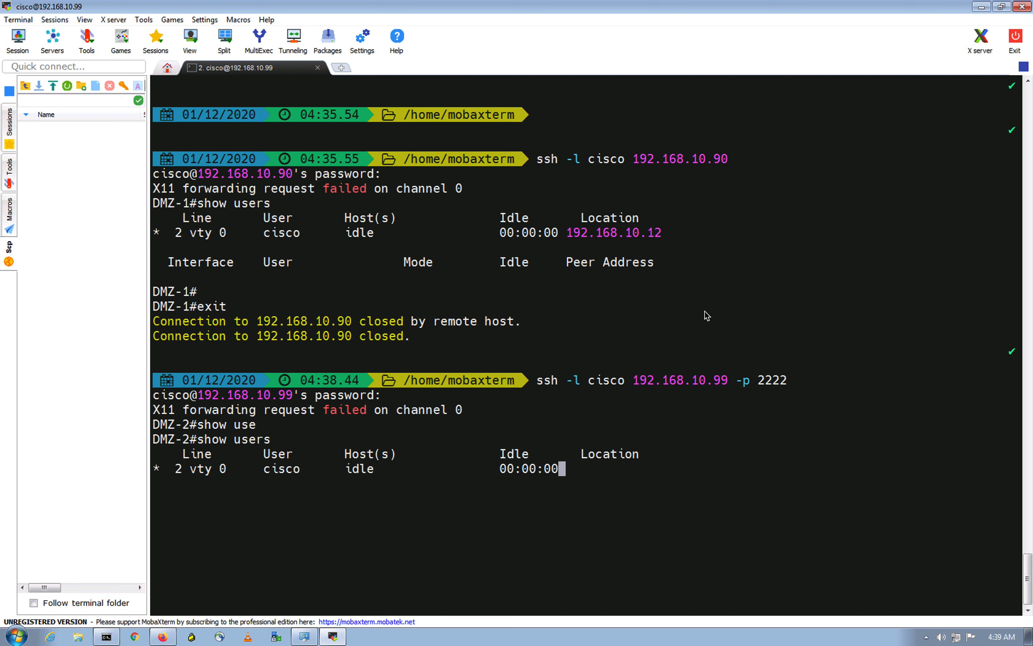
double_click(572, 475)
click(718, 482)
text(exit)
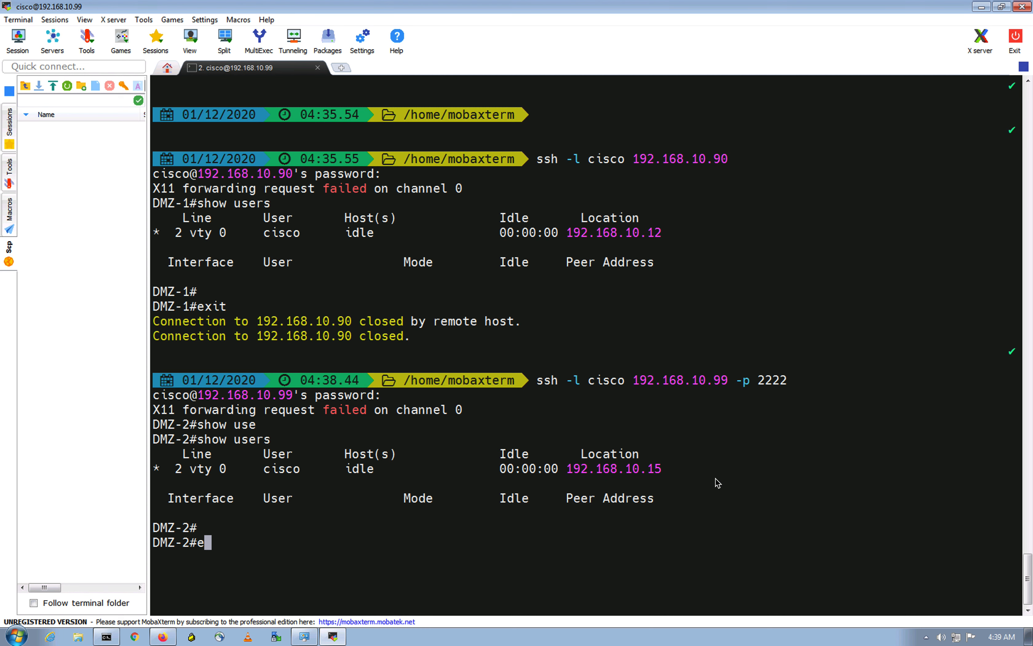
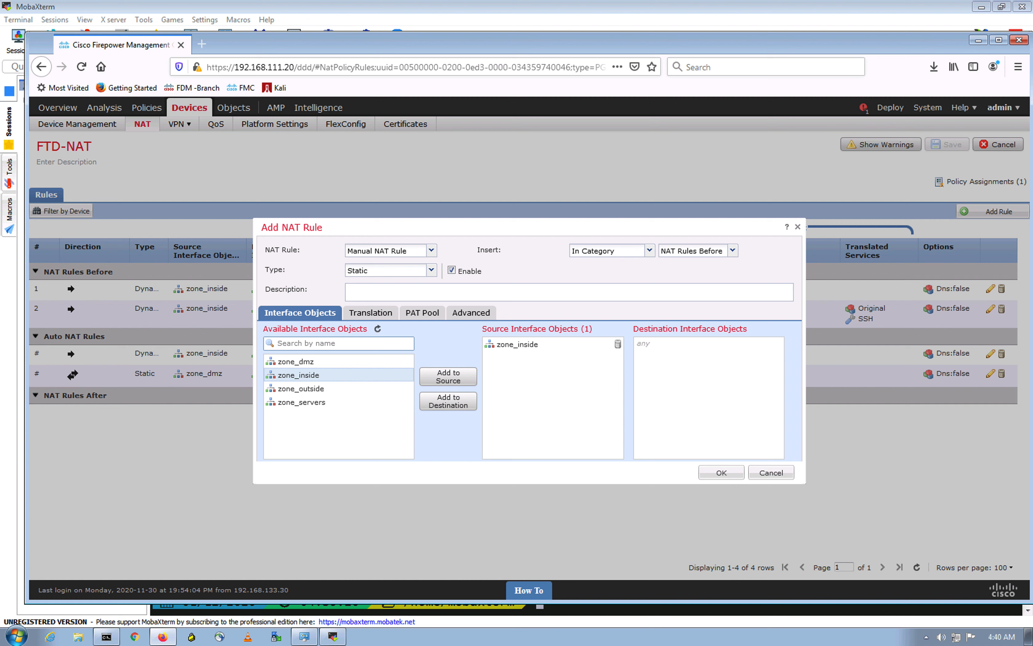
Step: Glance at the Translation tab, then discard the unfinished NAT rule without saving
click(366, 313)
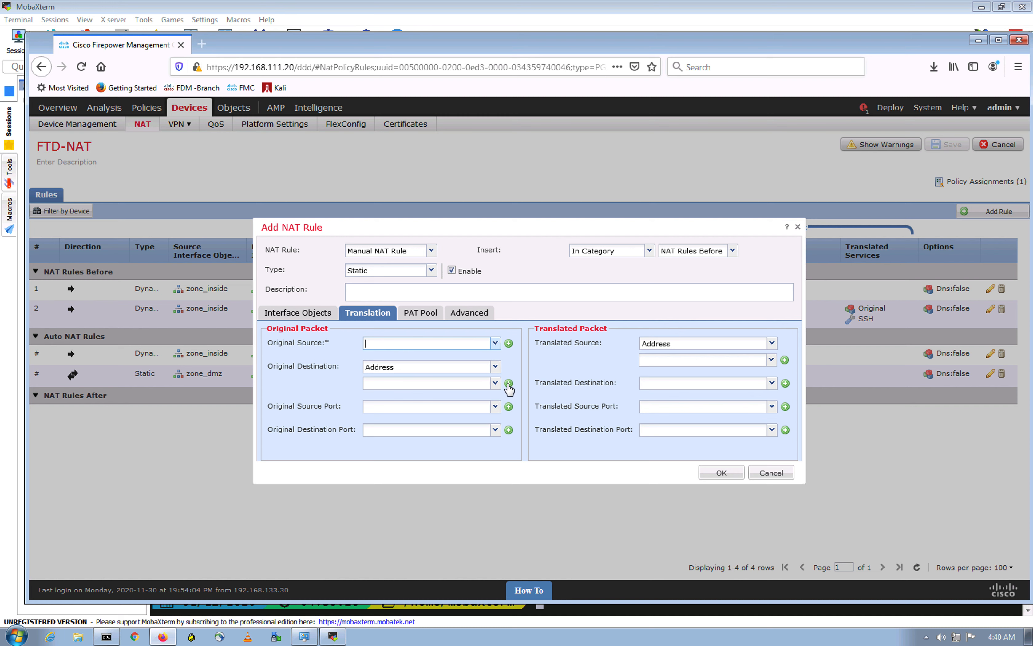
click(798, 228)
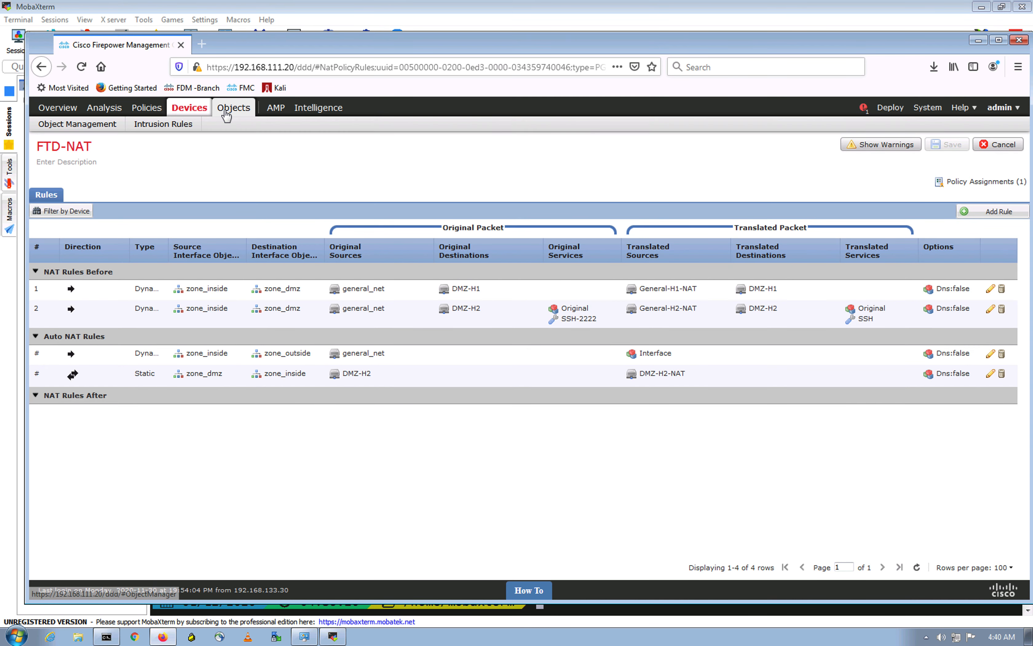
Step: Open the Objects page in a new browser tab
right_click(226, 115)
click(251, 118)
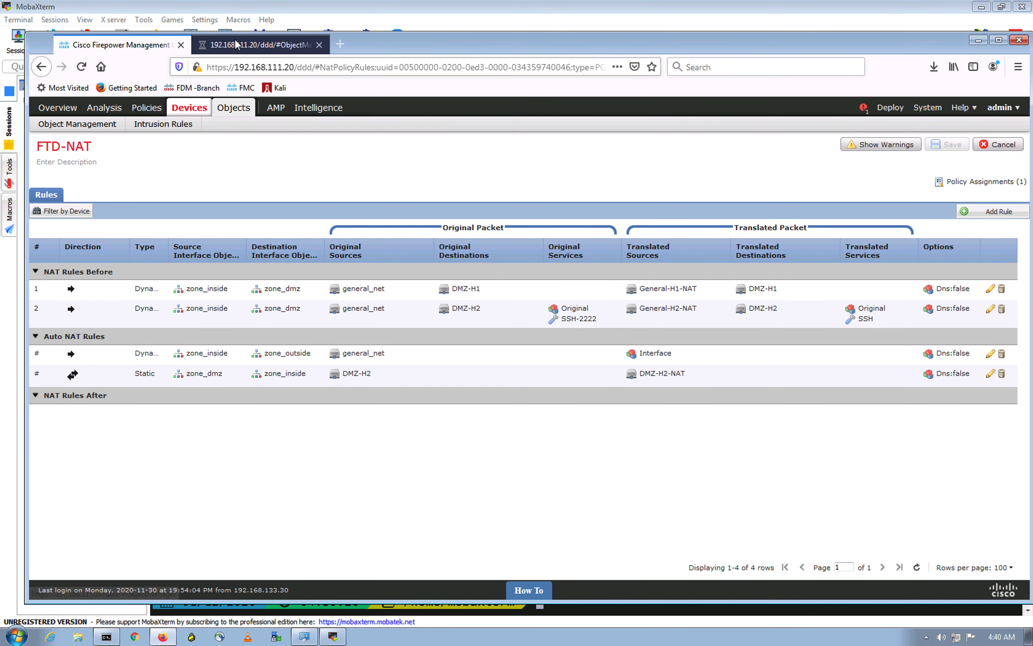
click(239, 44)
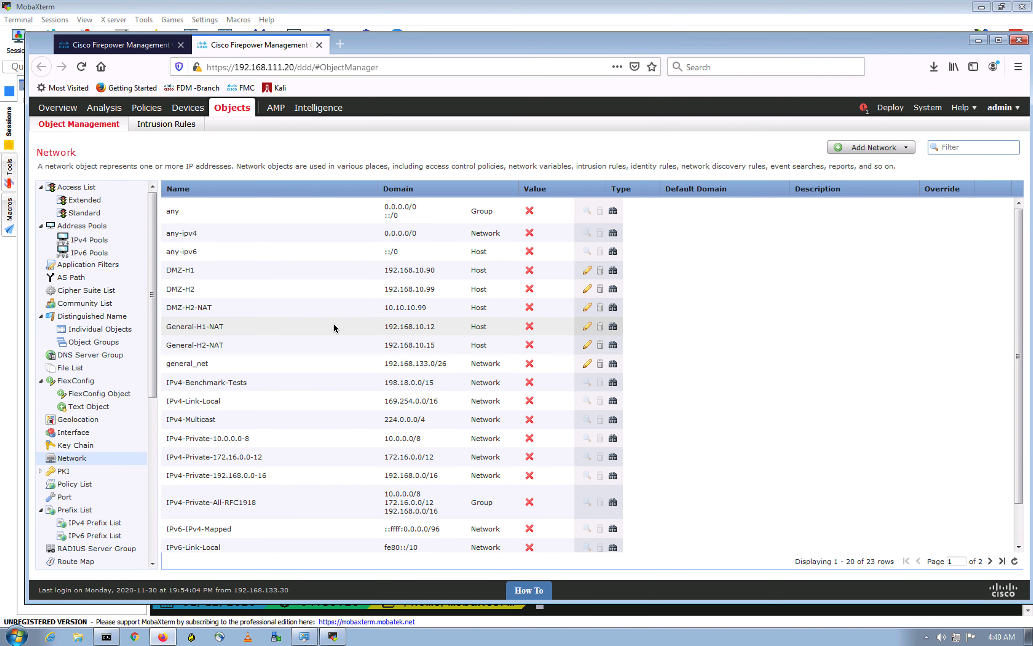
Step: Check Jump-Host and ISP-Router on page 2 of Network objects, then start a new FTD-NAT rule
scroll(334, 327, down, 2)
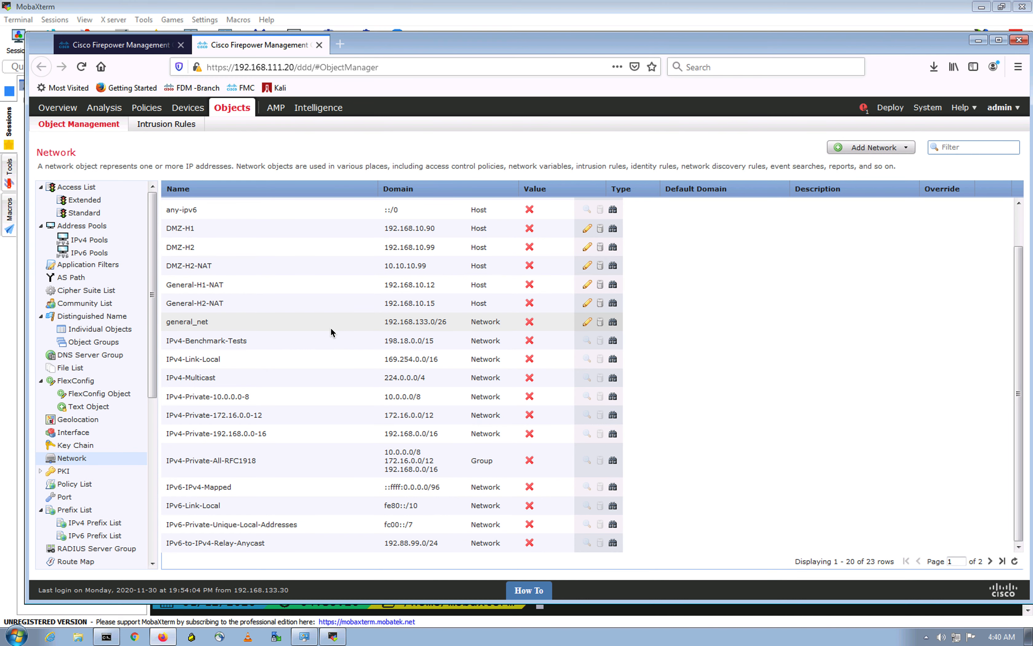
scroll(328, 332, up, 2)
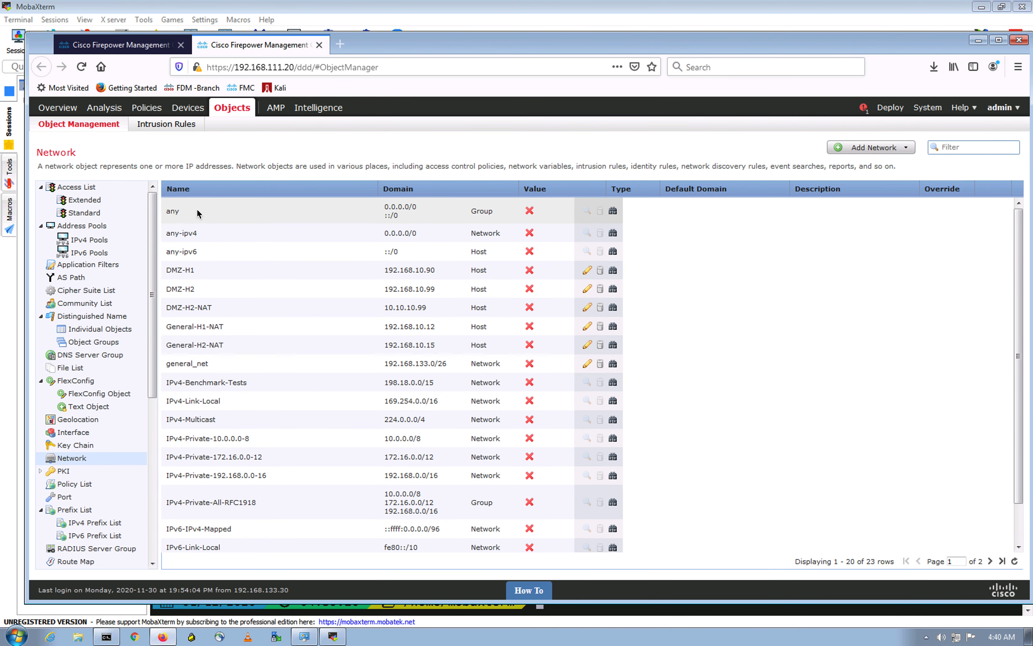
scroll(220, 367, down, 2)
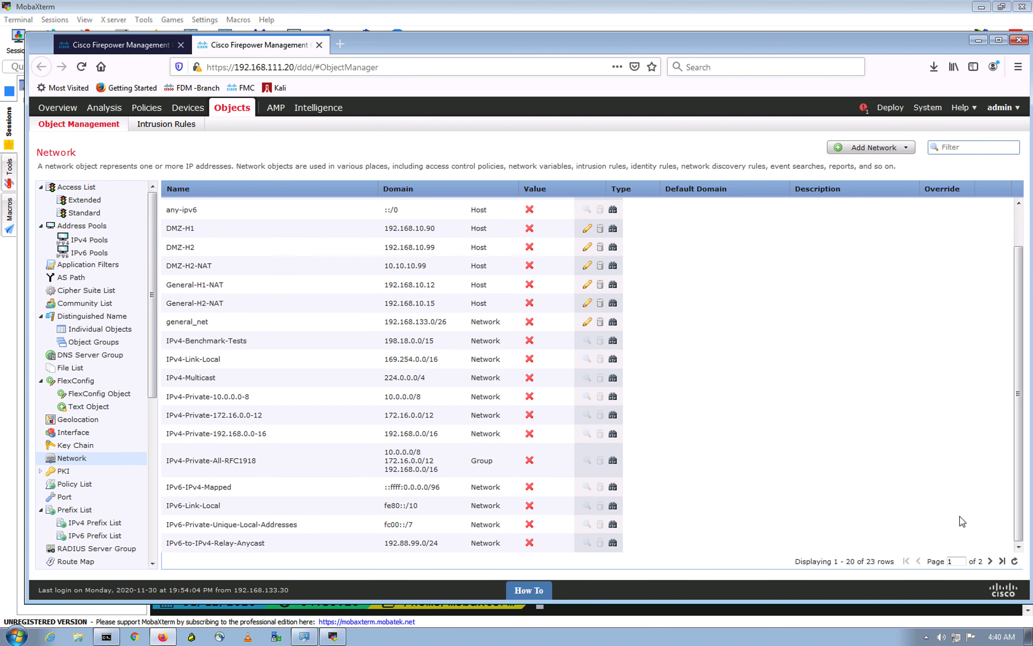
click(991, 562)
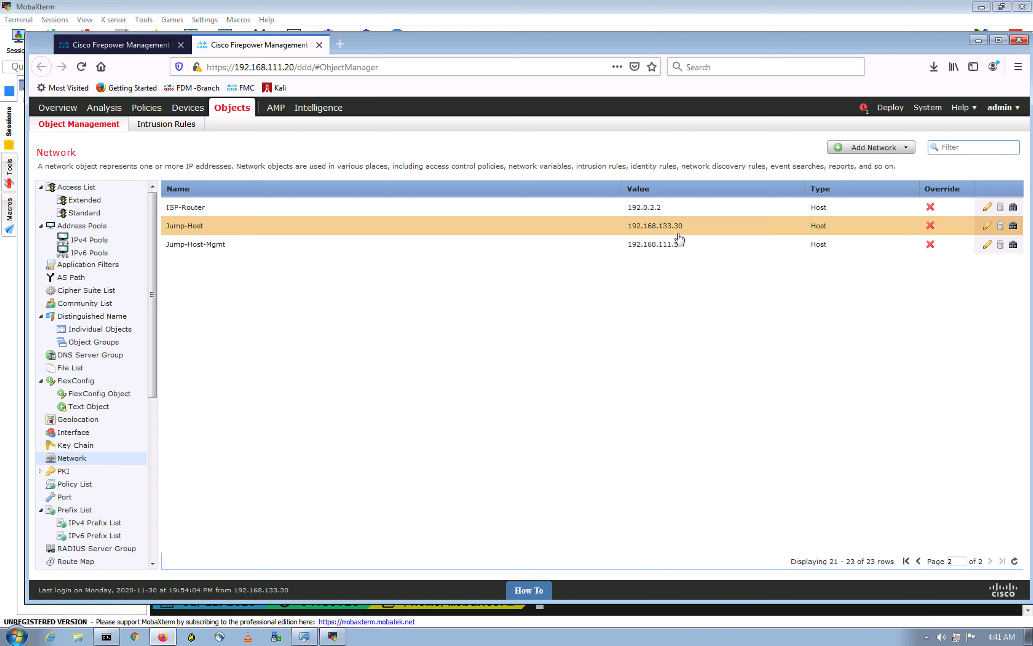
click(126, 47)
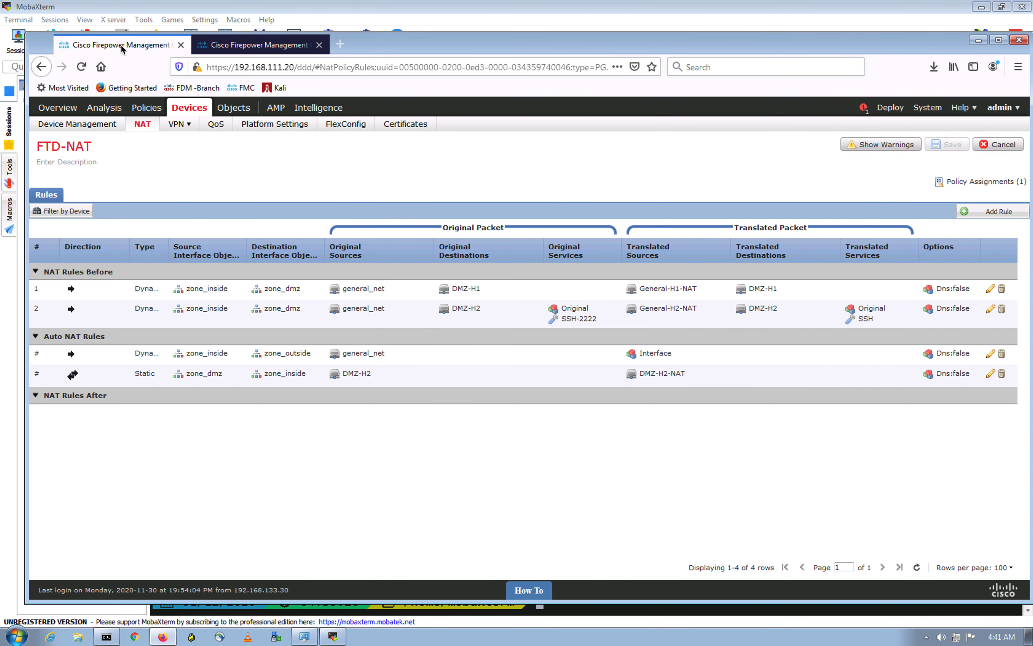
click(996, 212)
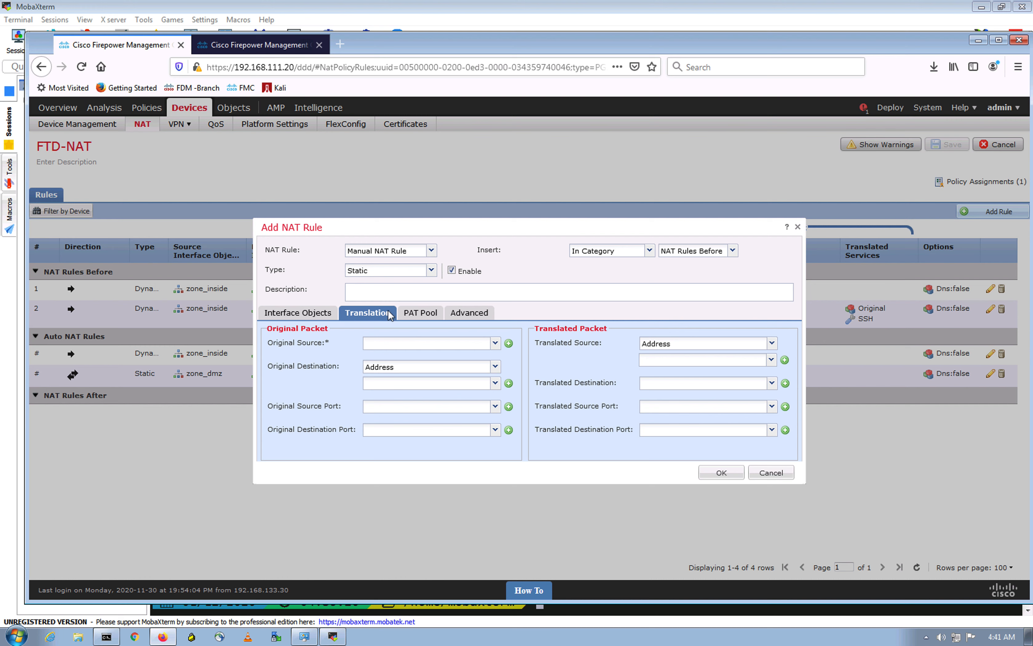
Step: Add zone_inside as the rule's source interface object
click(308, 317)
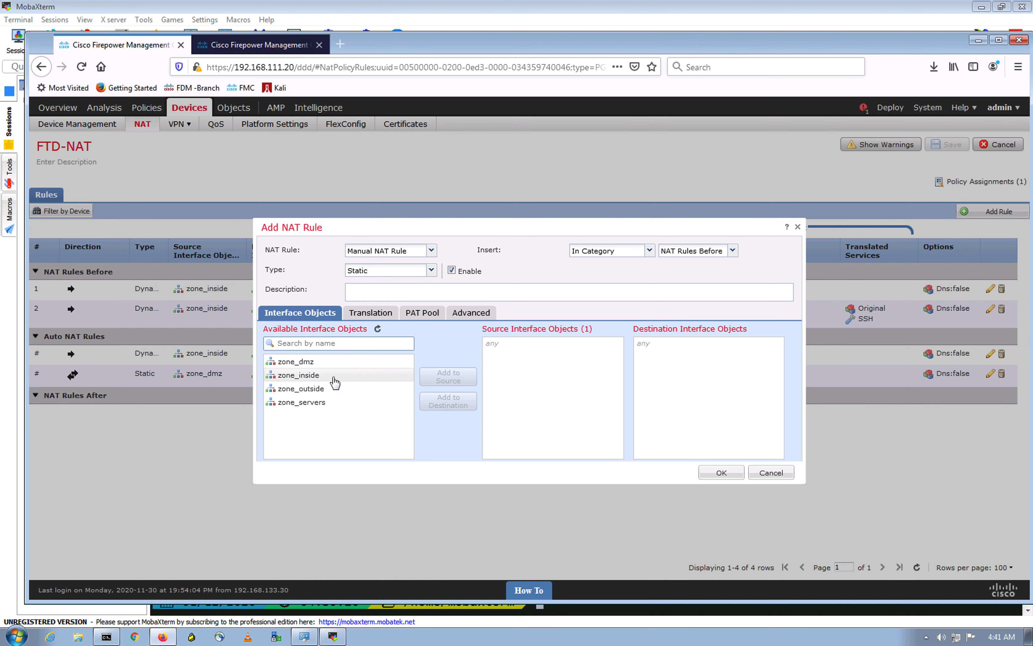
click(326, 375)
click(449, 377)
click(371, 313)
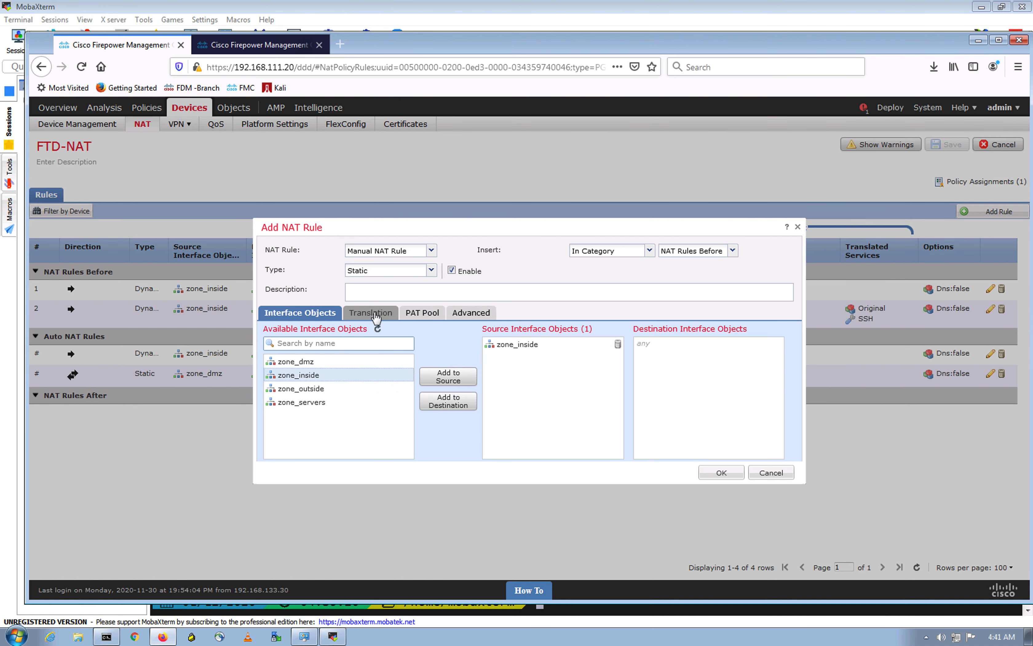
Step: Set the Original Source to the Jump-Host object
click(463, 344)
text(jump)
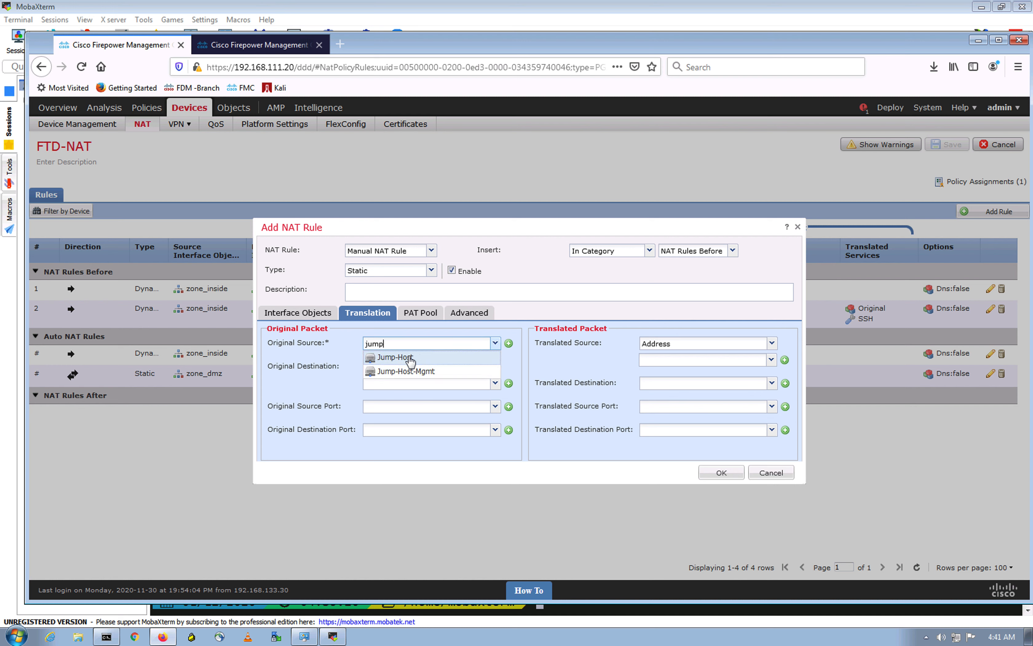
click(411, 357)
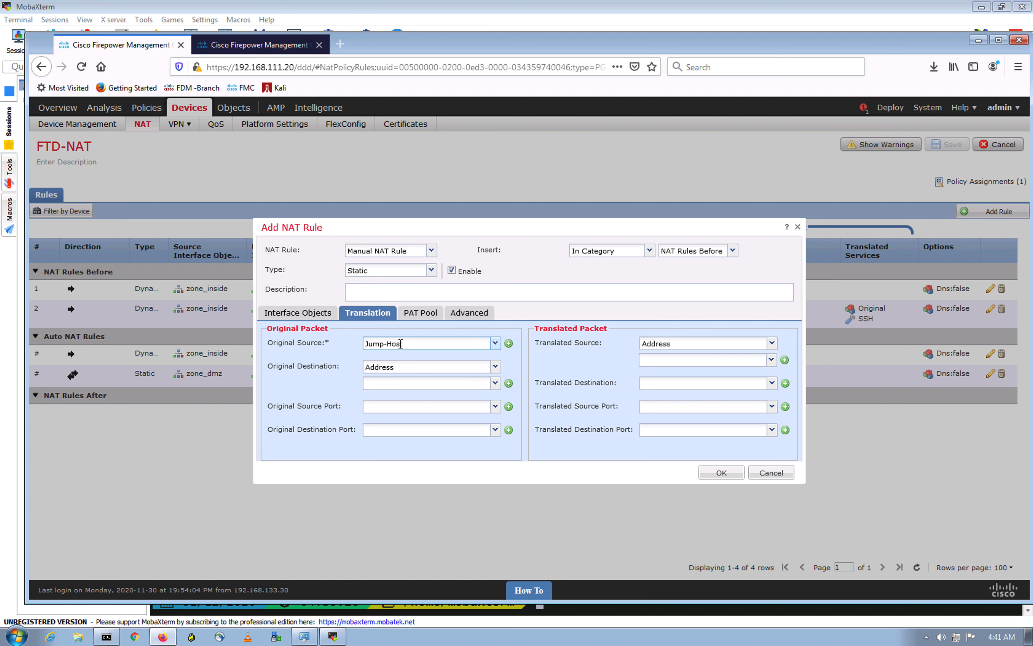
click(447, 341)
Step: Set the Original Destination to ISP-Router and the destination port to SSH
click(497, 383)
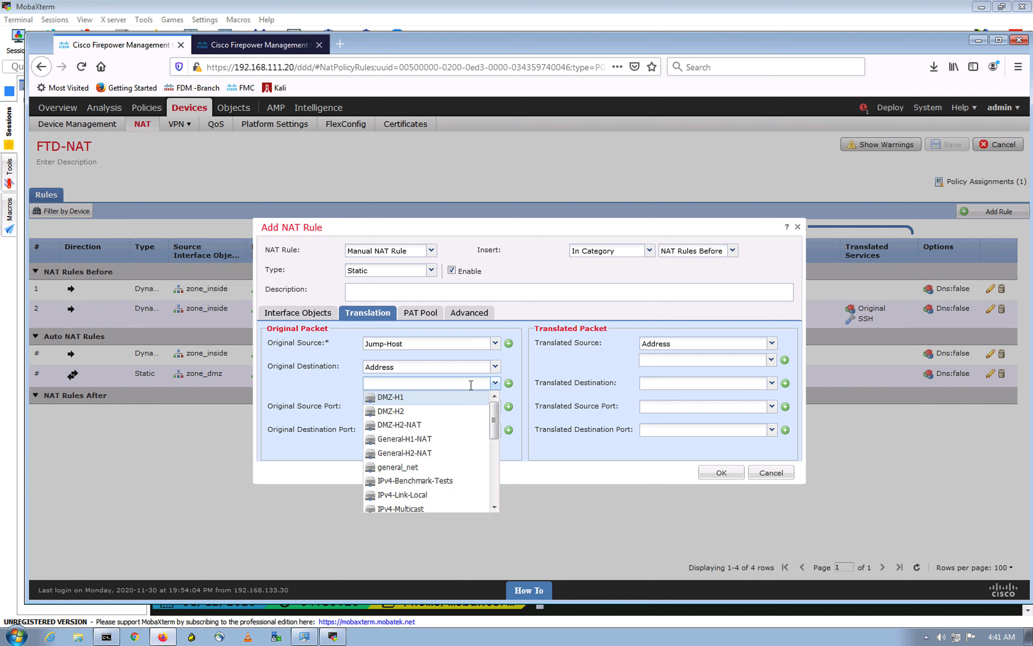
text(isp)
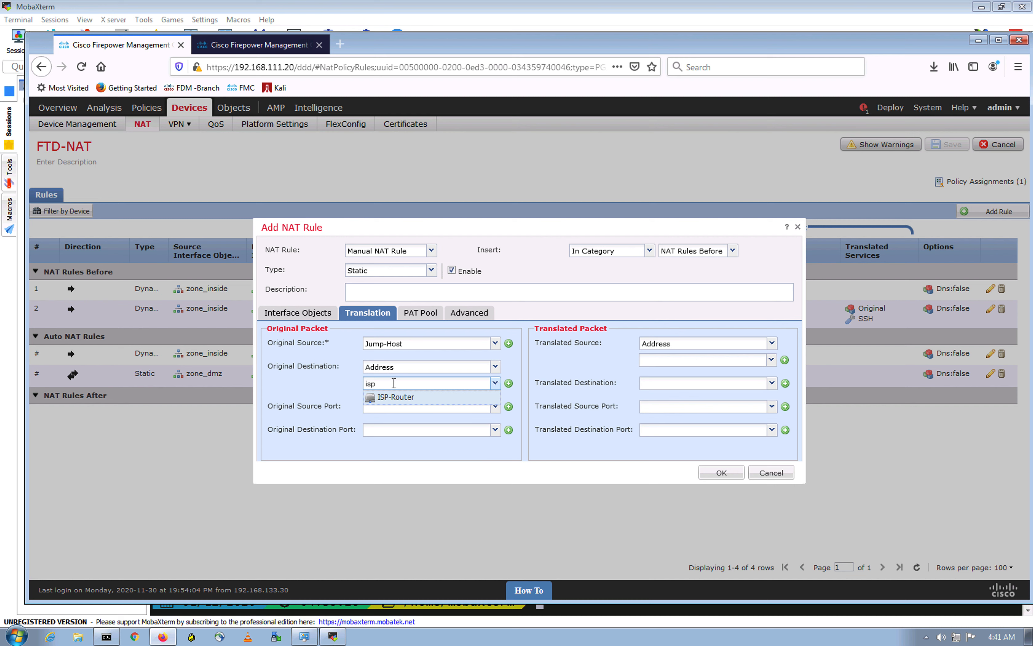
click(393, 398)
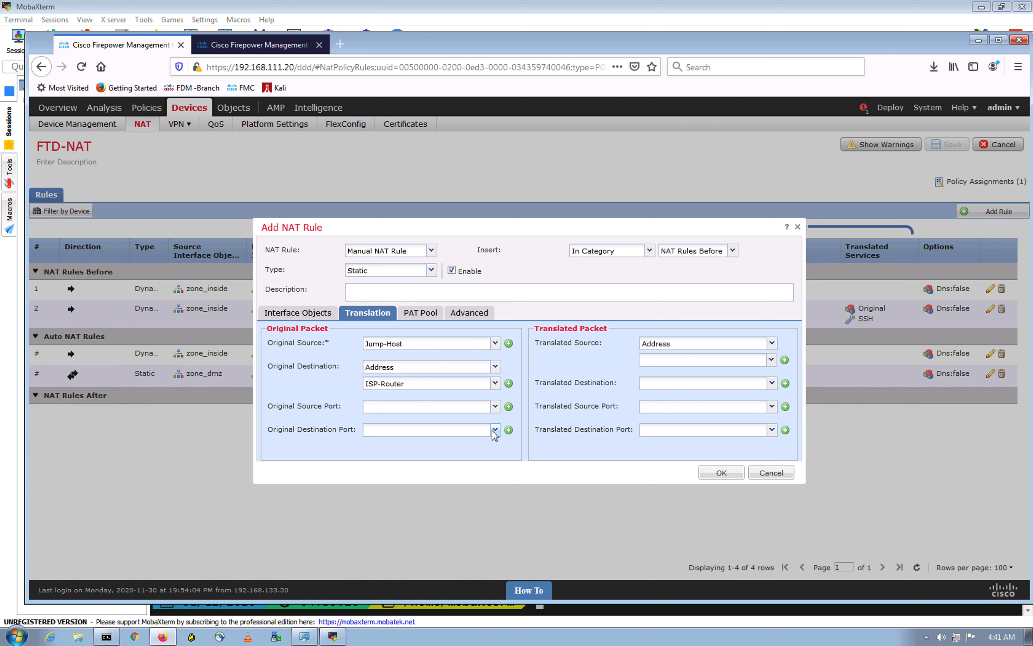
click(425, 434)
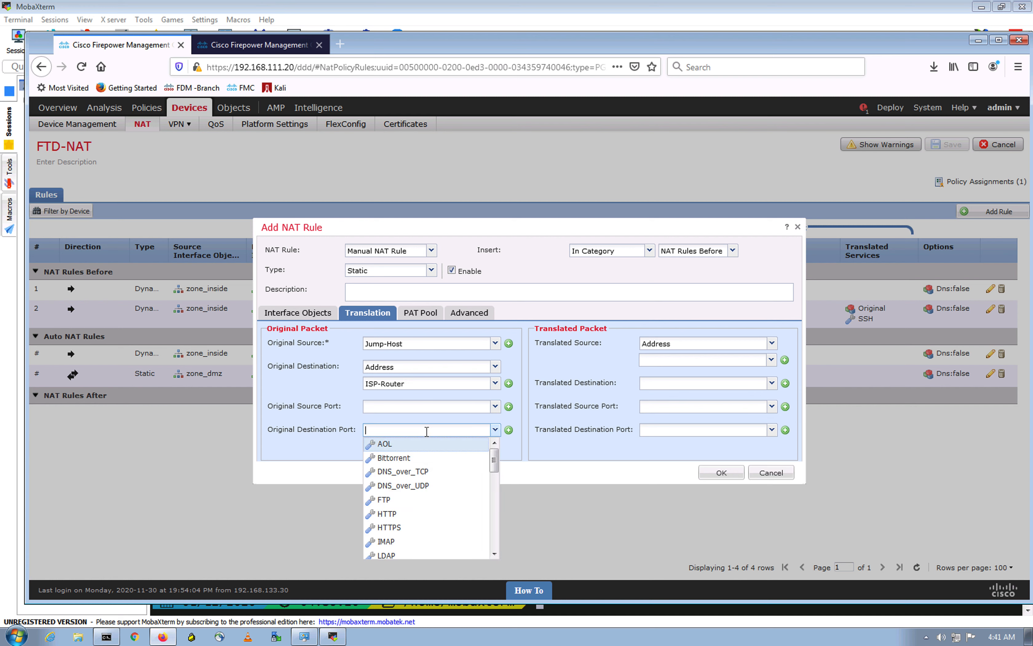
text(ssh)
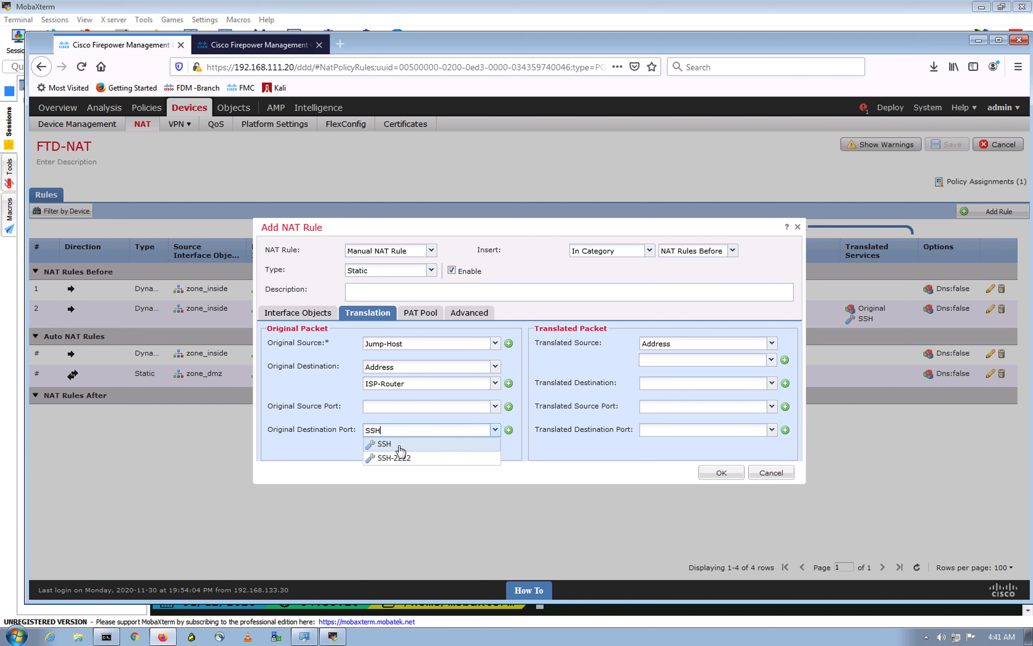
key(Return)
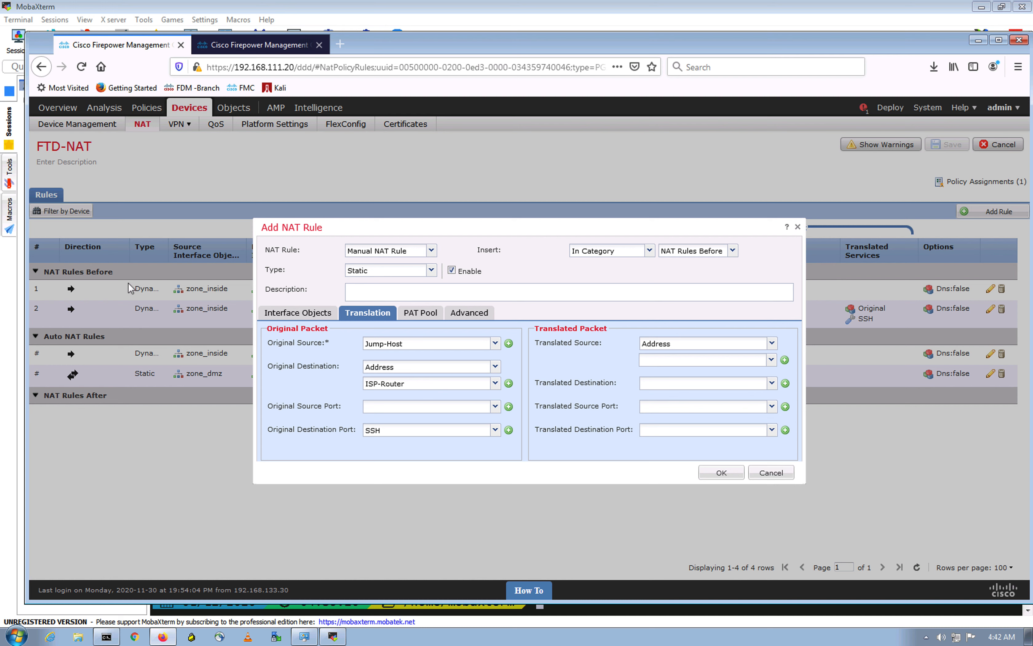
Step: Finish the remaining options and add the Static rule to FTD-NAT
click(477, 470)
click(425, 462)
click(722, 473)
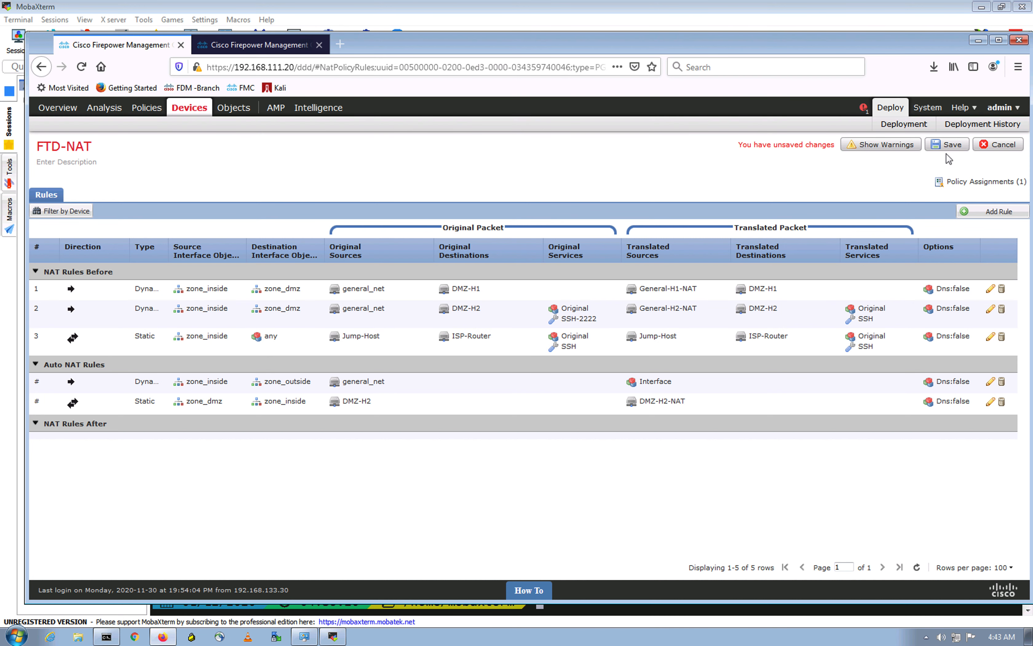
Step: Save the FTD-NAT policy and deploy the changes to FTD-HA1
click(955, 145)
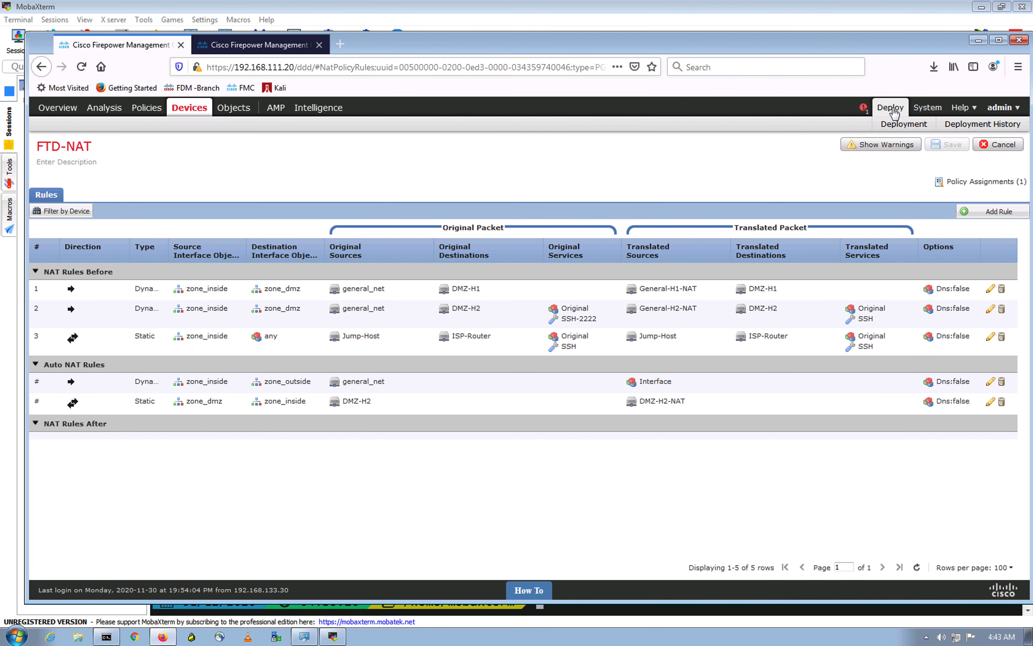
click(892, 112)
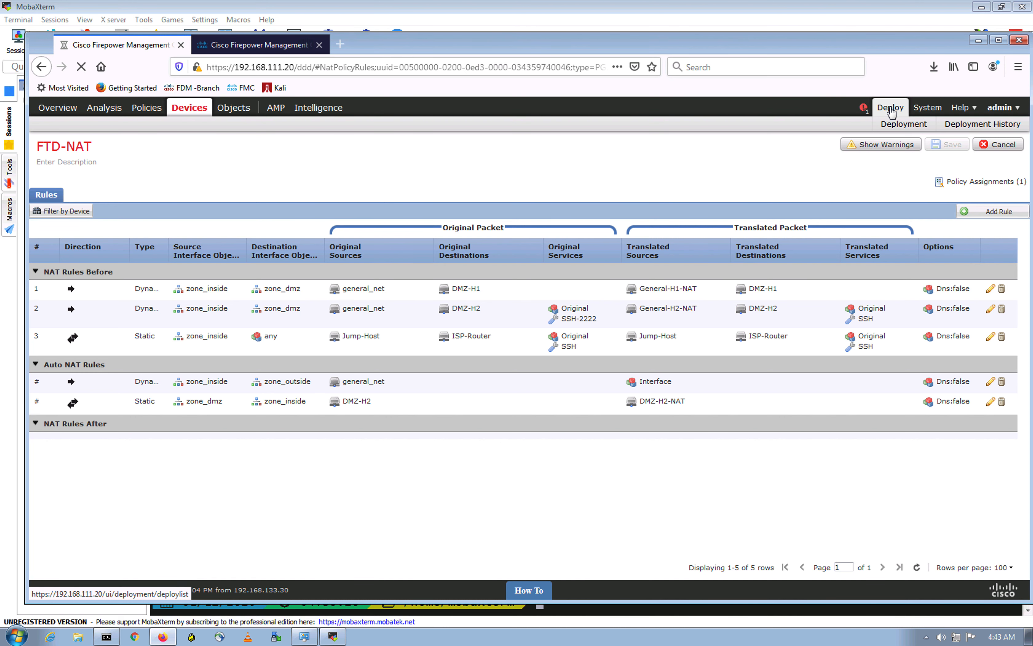
click(891, 109)
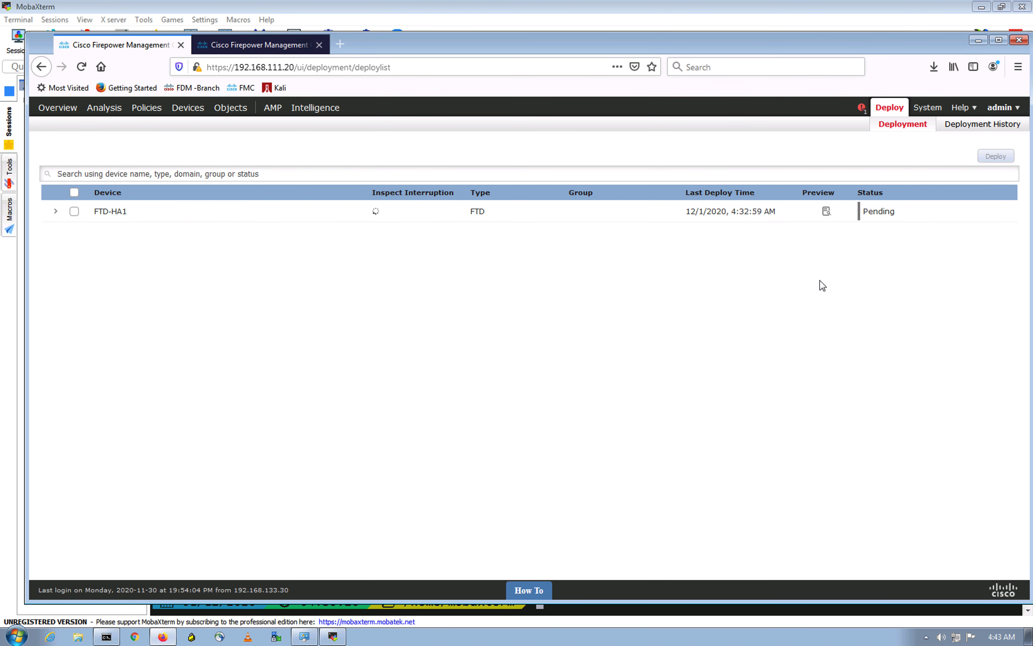
click(74, 211)
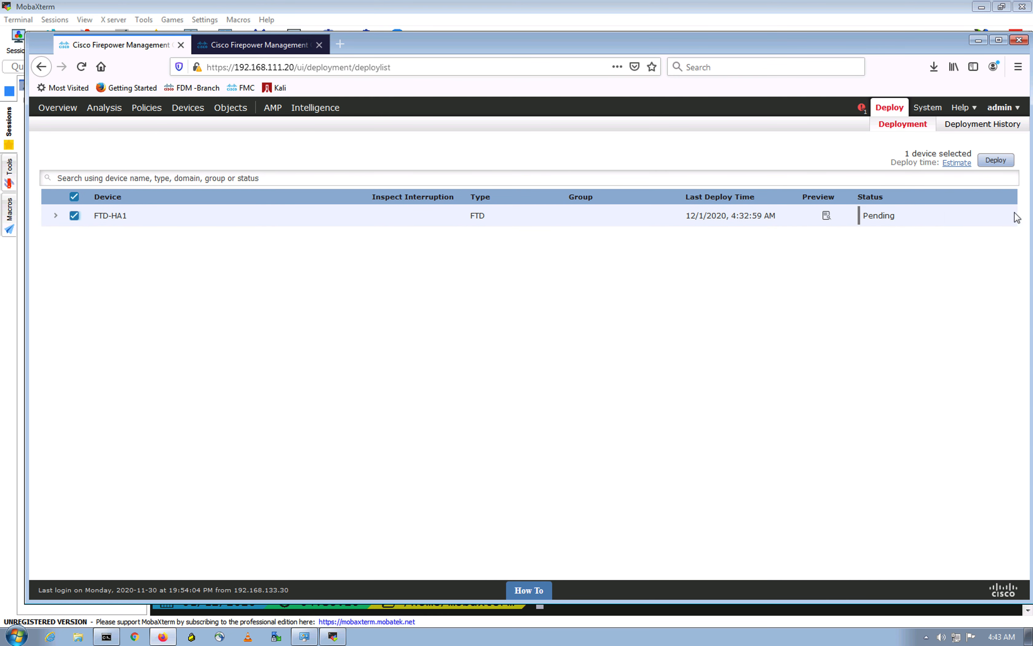
click(995, 161)
click(633, 393)
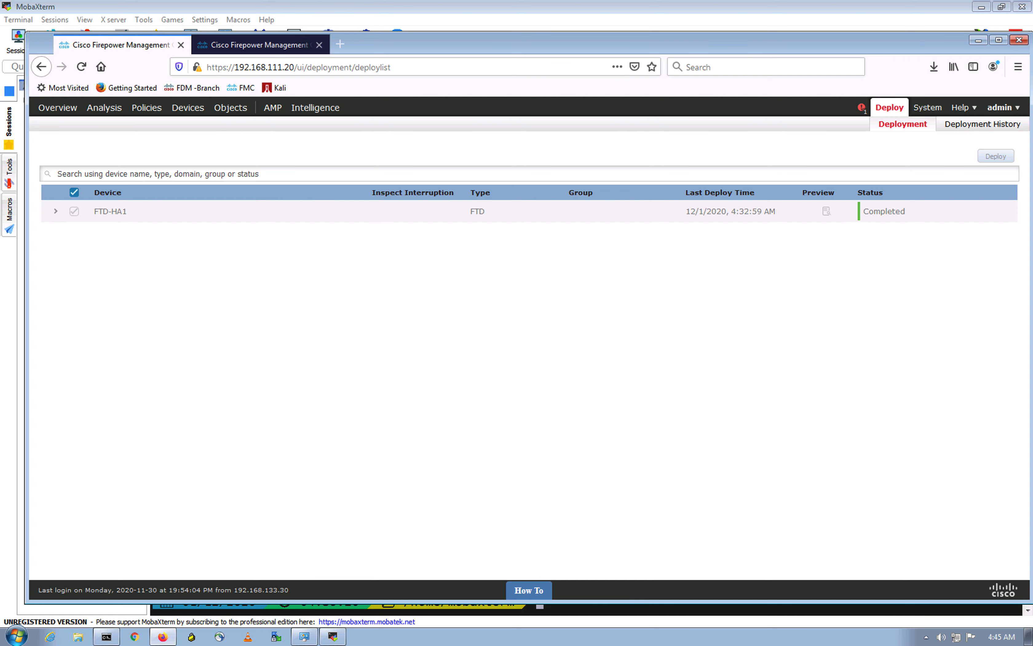
click(632, 379)
Step: Clear the terminal and SSH to R1 at 192.0.2.2 as cisco
click(333, 636)
text(clear)
key(Return)
key(Return)
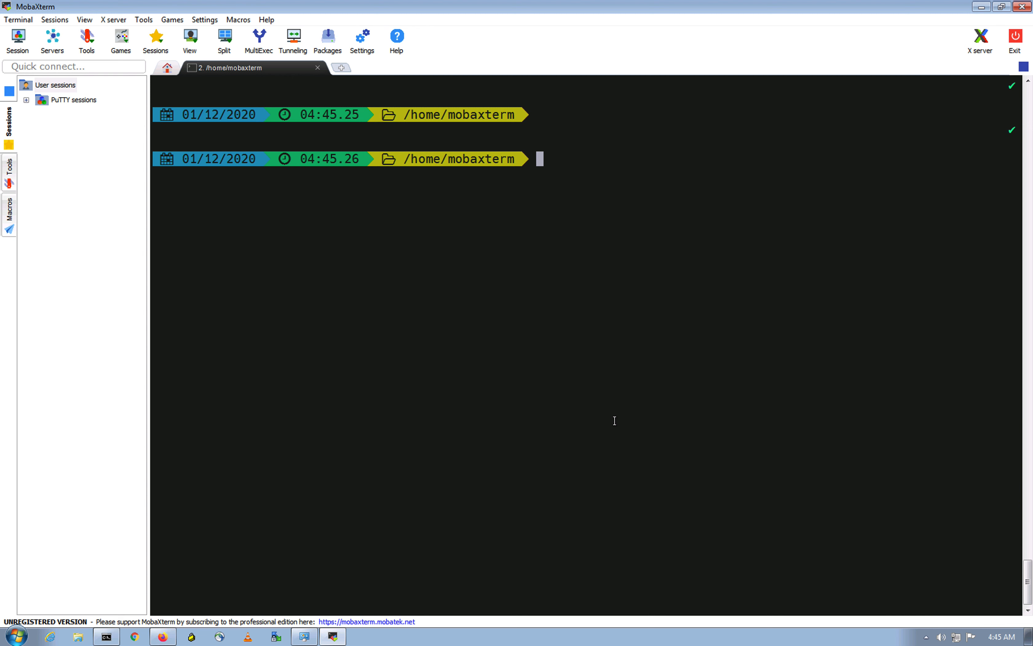
text(ssh -l cisco 192.0)
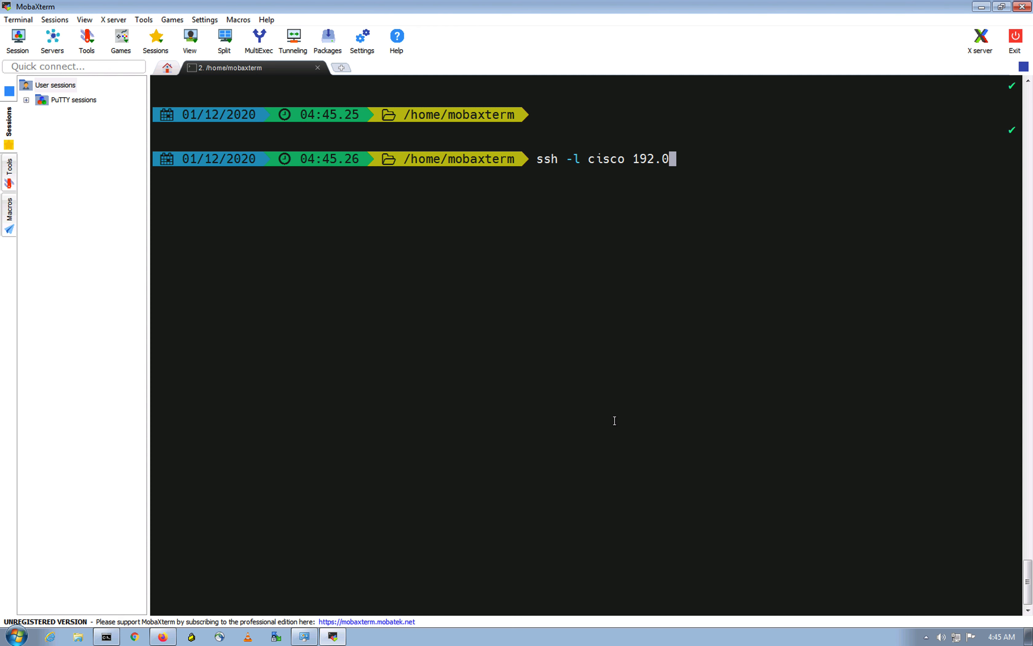
text(.2.2)
key(Return)
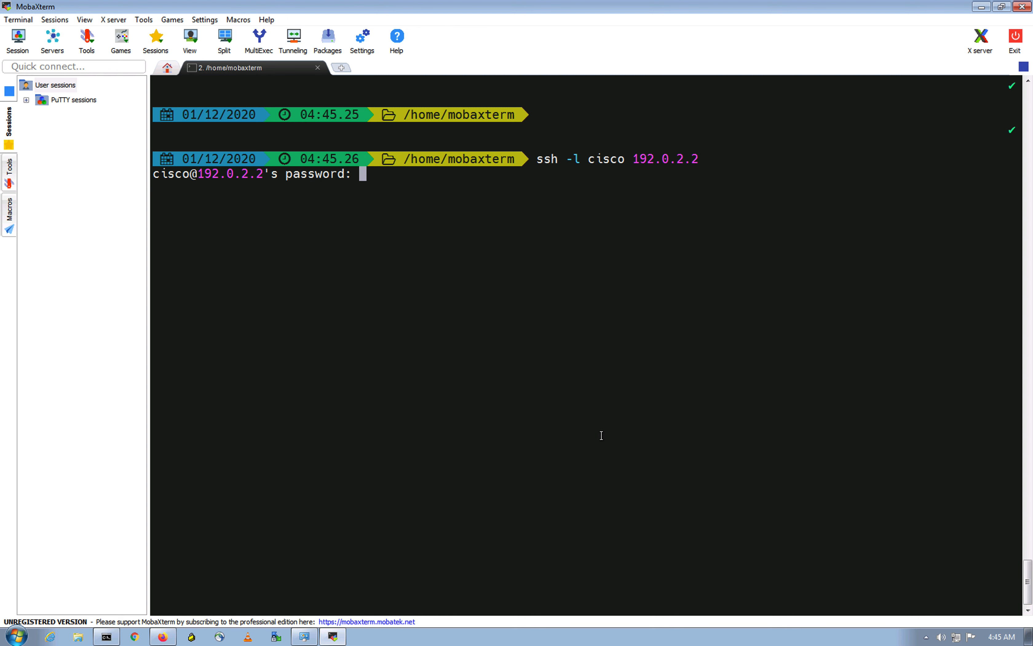
key(Return)
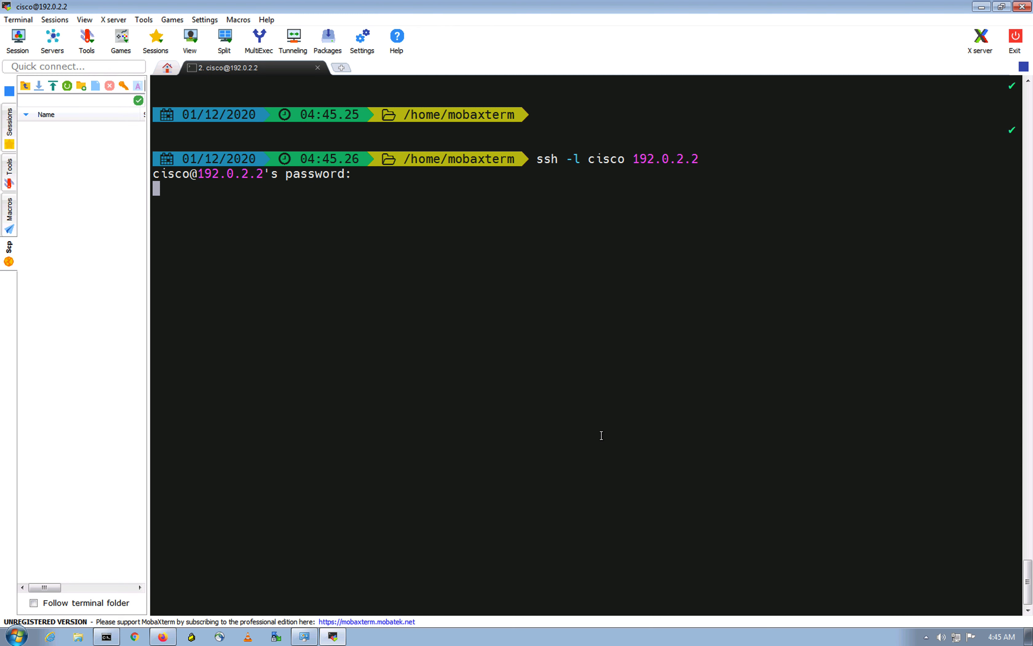
Step: Run show users on R1, note source 192.168.133.30, and exit the session
text(show users)
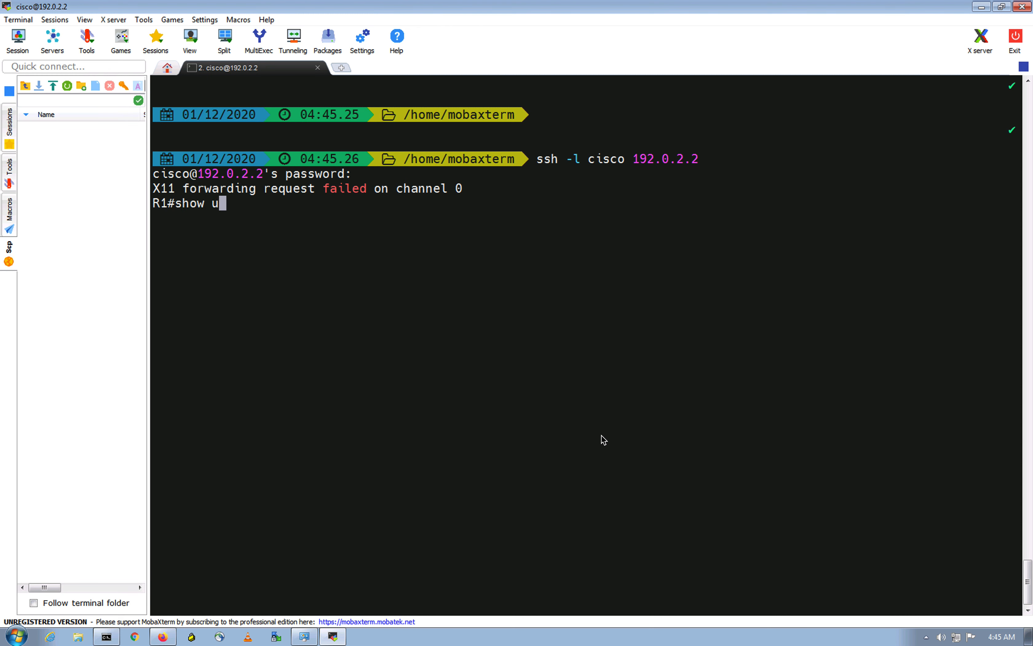
key(Return)
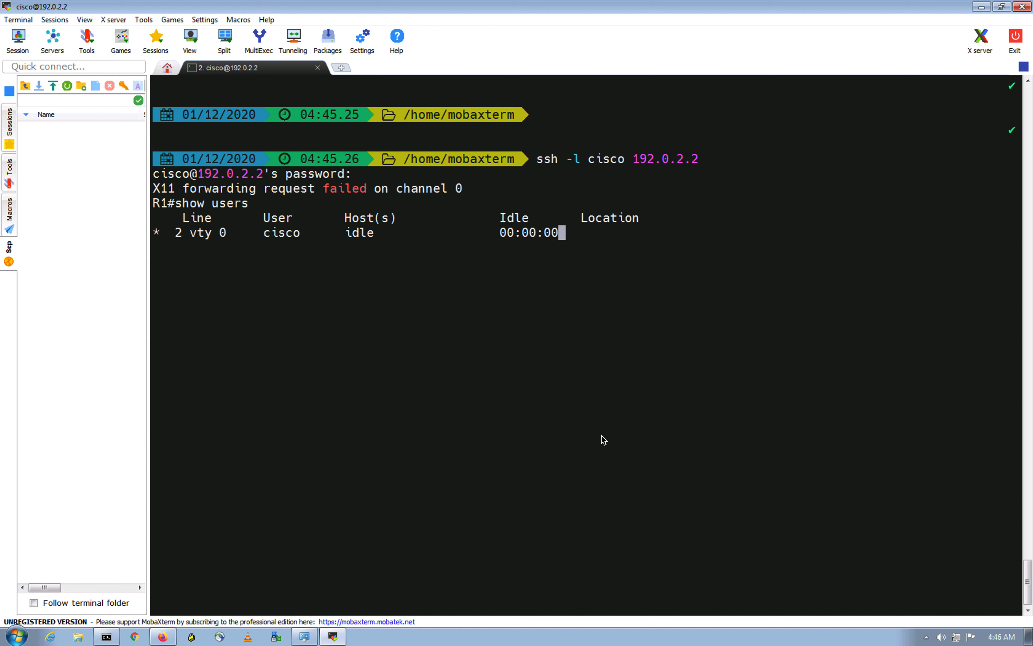
key(Return)
key(Return)
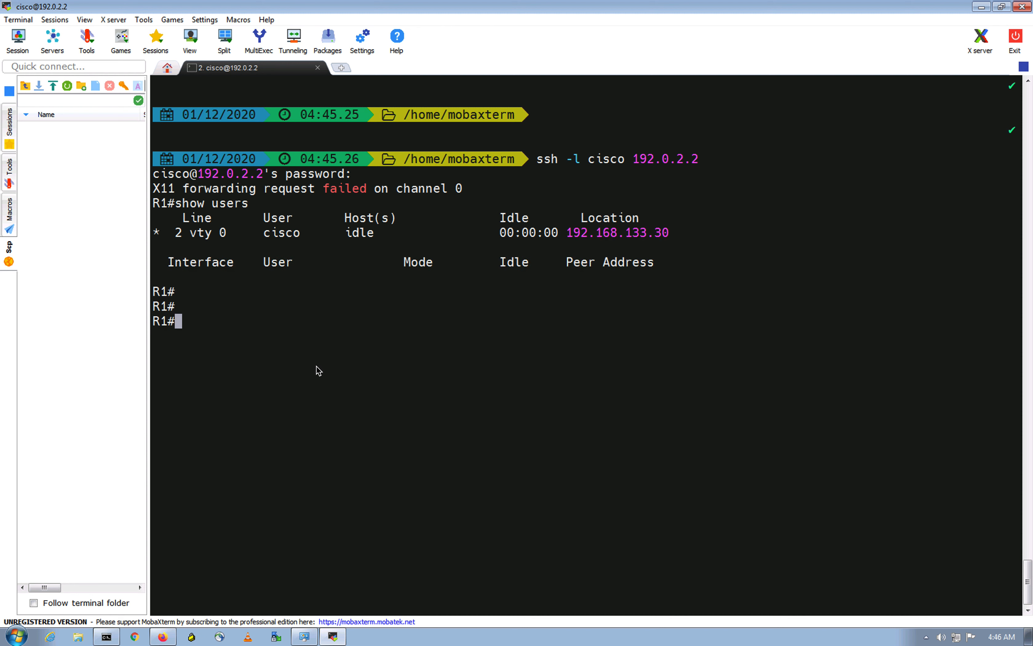
drag(569, 233, 675, 228)
click(683, 307)
text(exit)
key(Return)
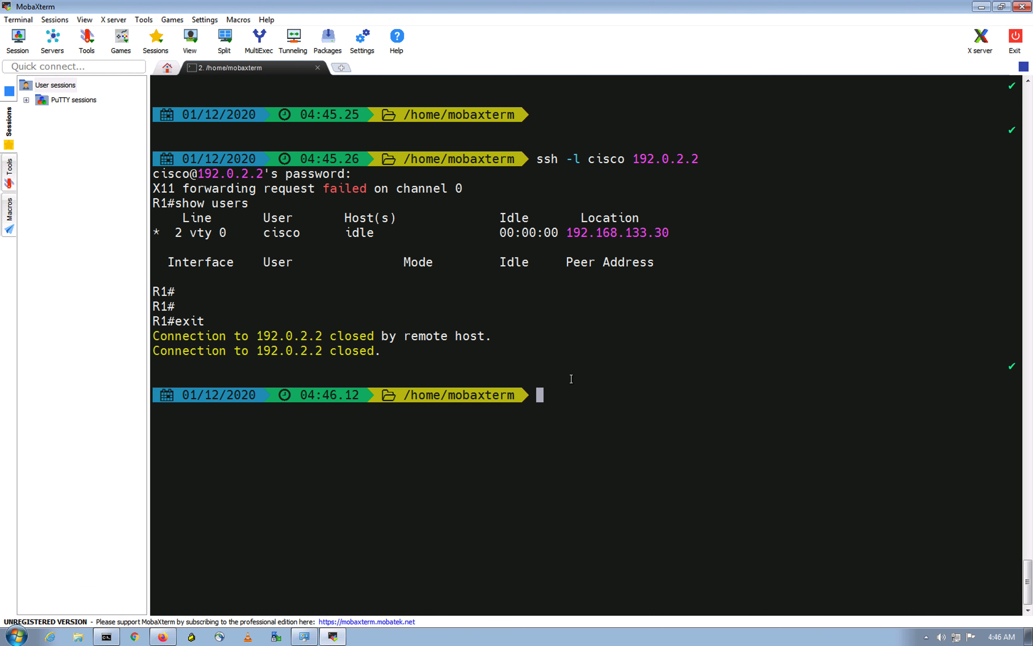
Step: Run ifconfig locally and compare its address with 192.168.133.30
text(ifconfig)
key(Return)
drag(569, 233, 672, 234)
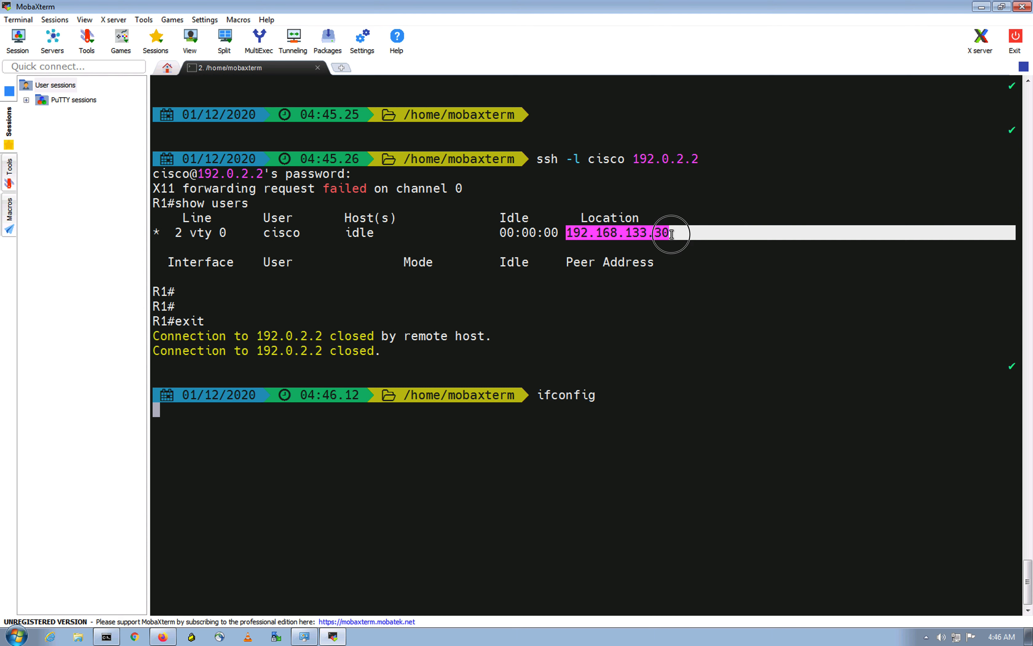
scroll(351, 410, up, 3)
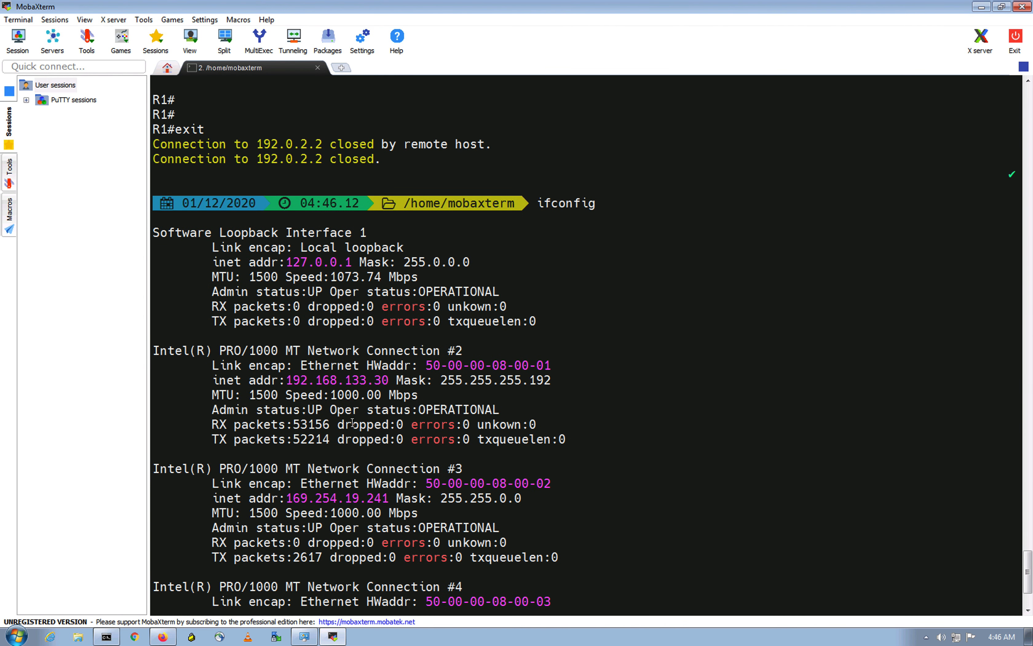
drag(285, 380, 395, 381)
scroll(745, 340, up, 10)
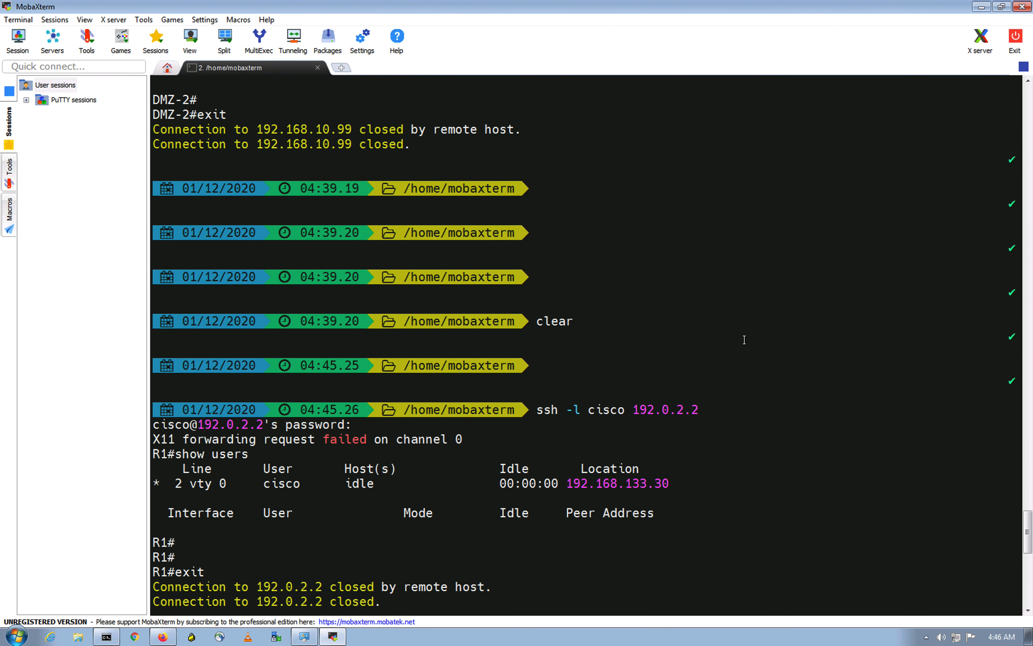
scroll(745, 340, up, 7)
scroll(744, 340, down, 7)
Step: Switch back to the Firepower browser window on the remote desktop
key(ctrl+Up)
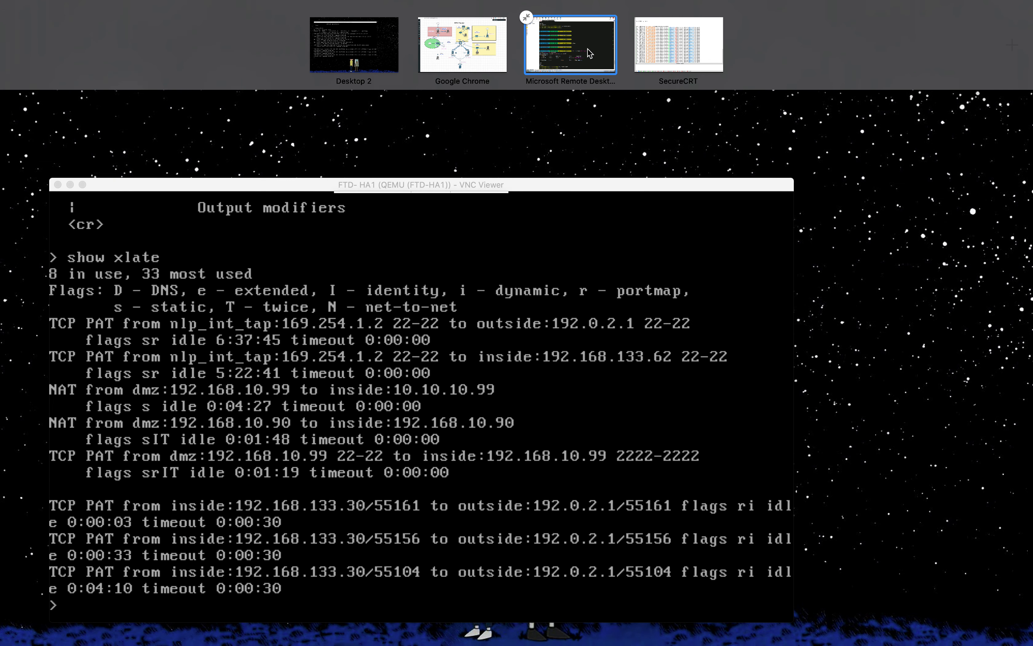
click(571, 60)
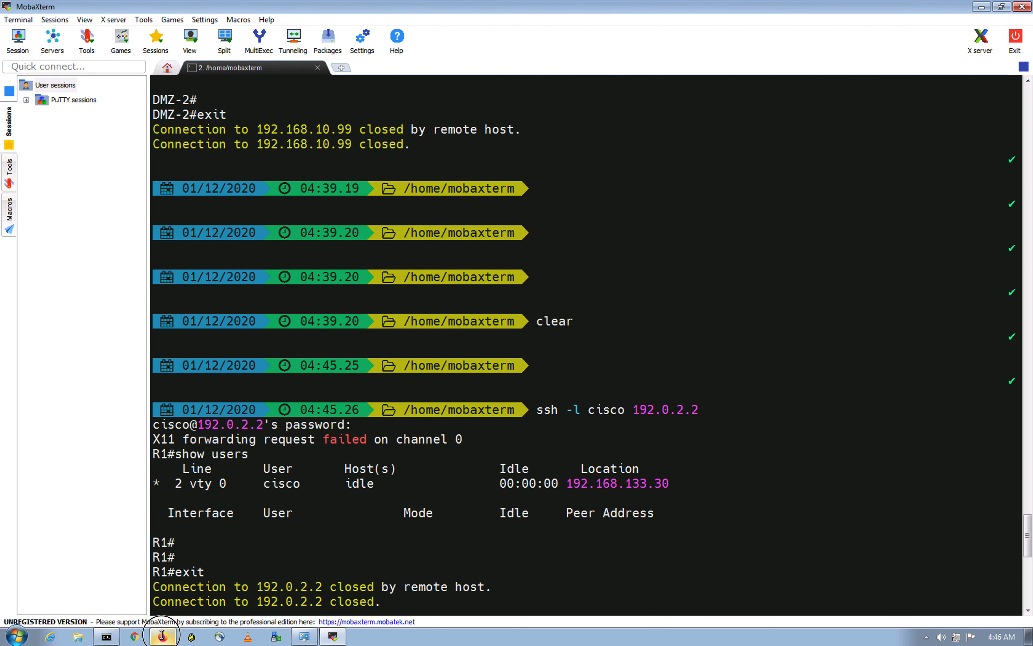
click(180, 611)
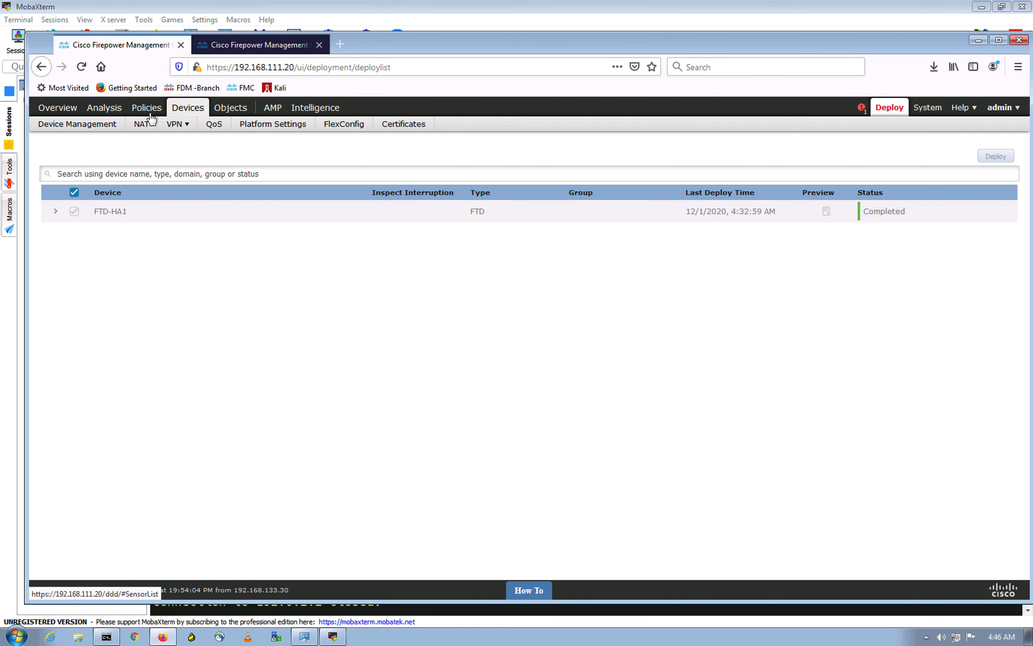
Step: Go to Devices > NAT and edit the FTD-NAT policy
mouse_move(191, 110)
click(133, 128)
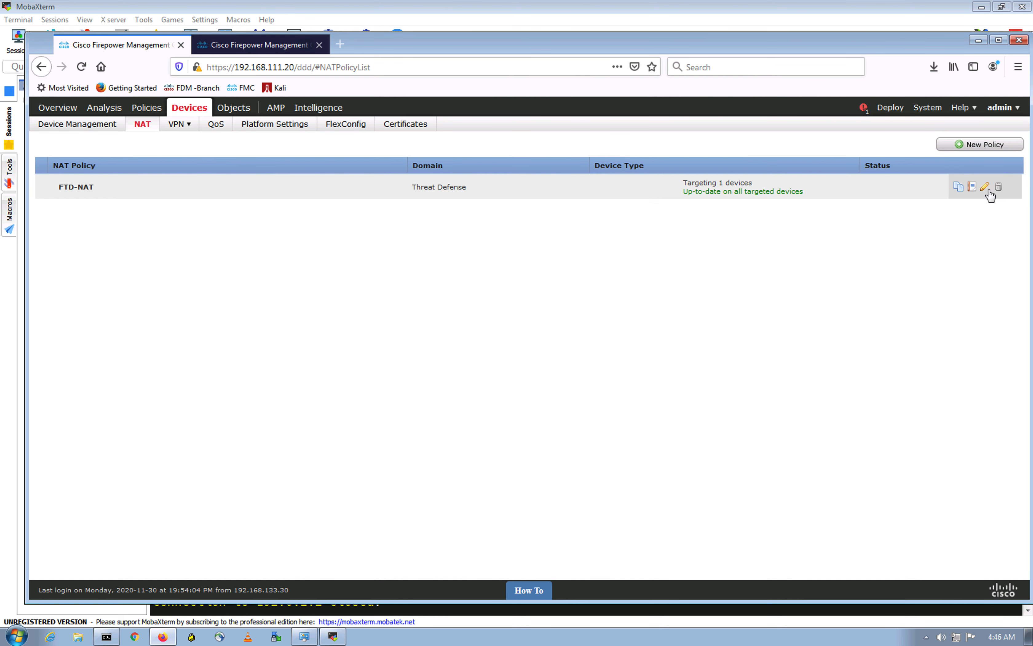
click(985, 188)
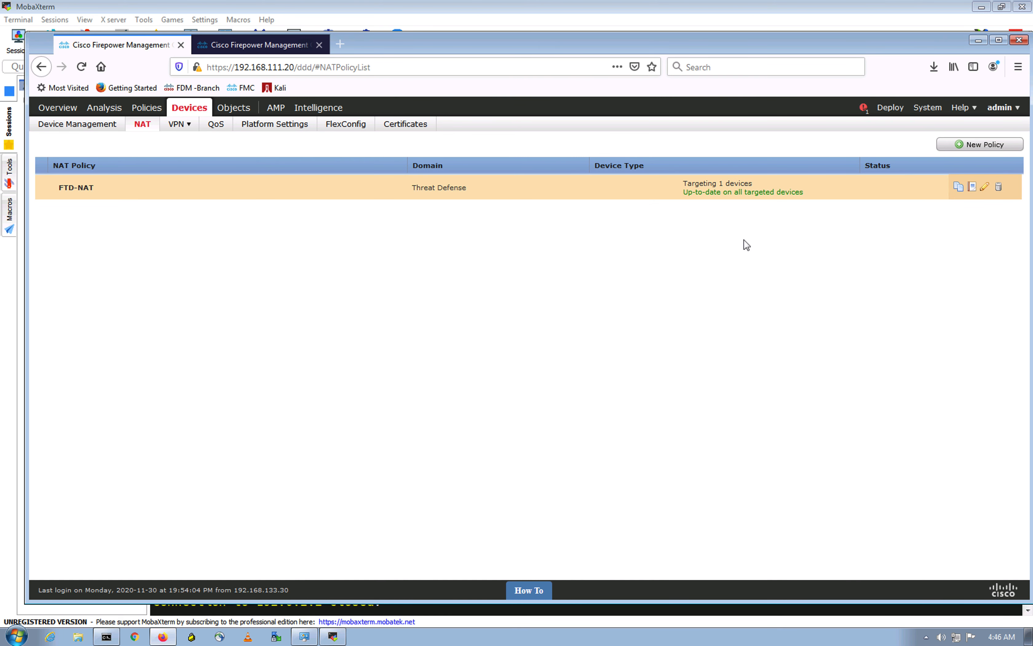